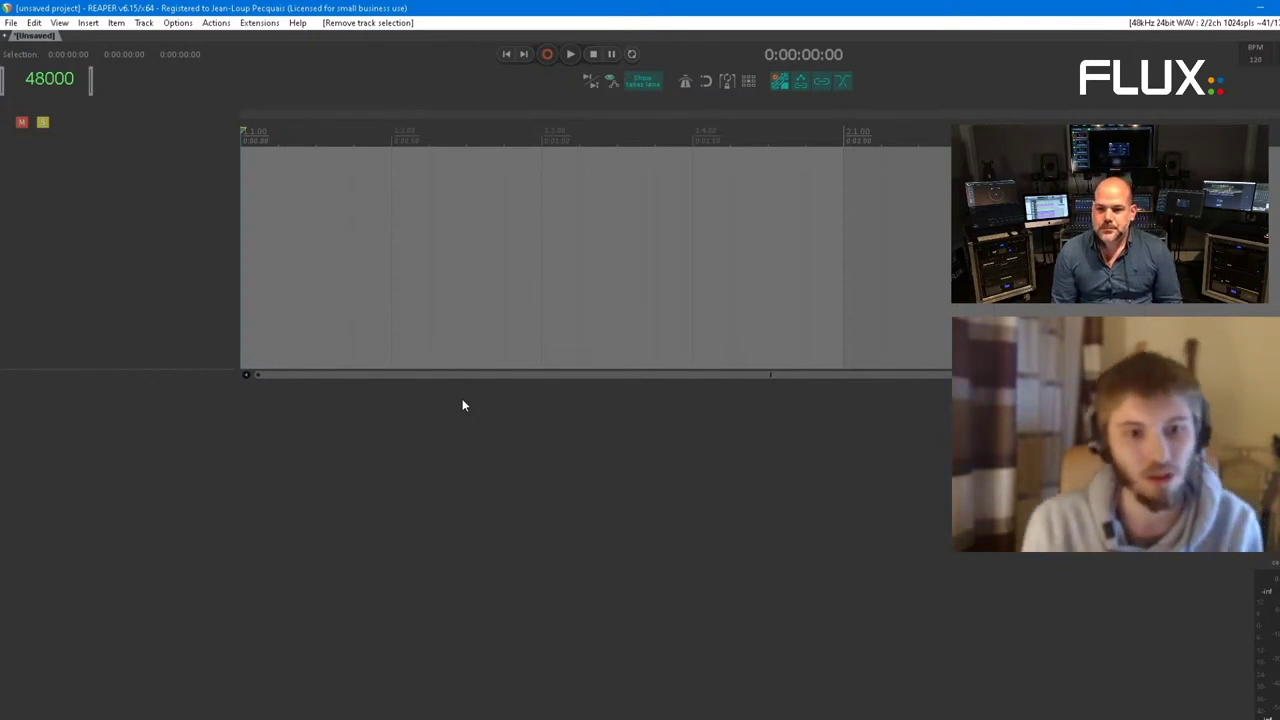
Add a new track to the empty project and set its audio stream to Stereo
double_click(320, 533)
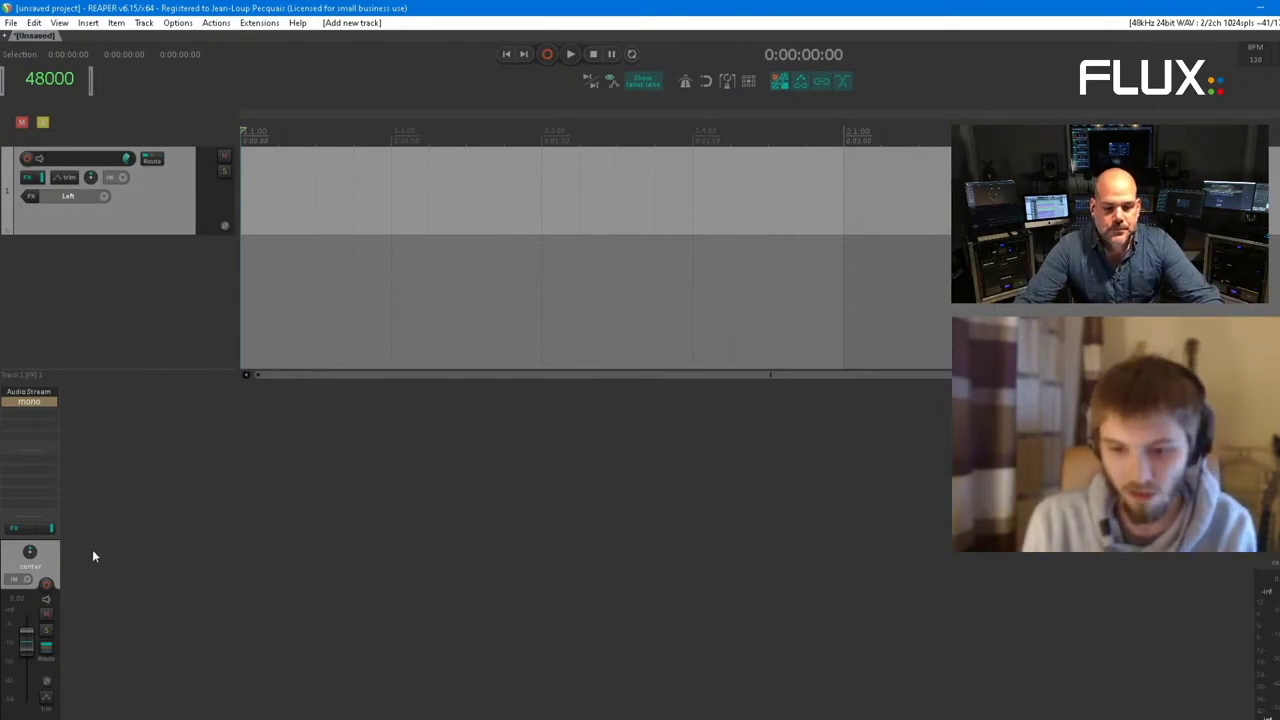
right_click(49, 560)
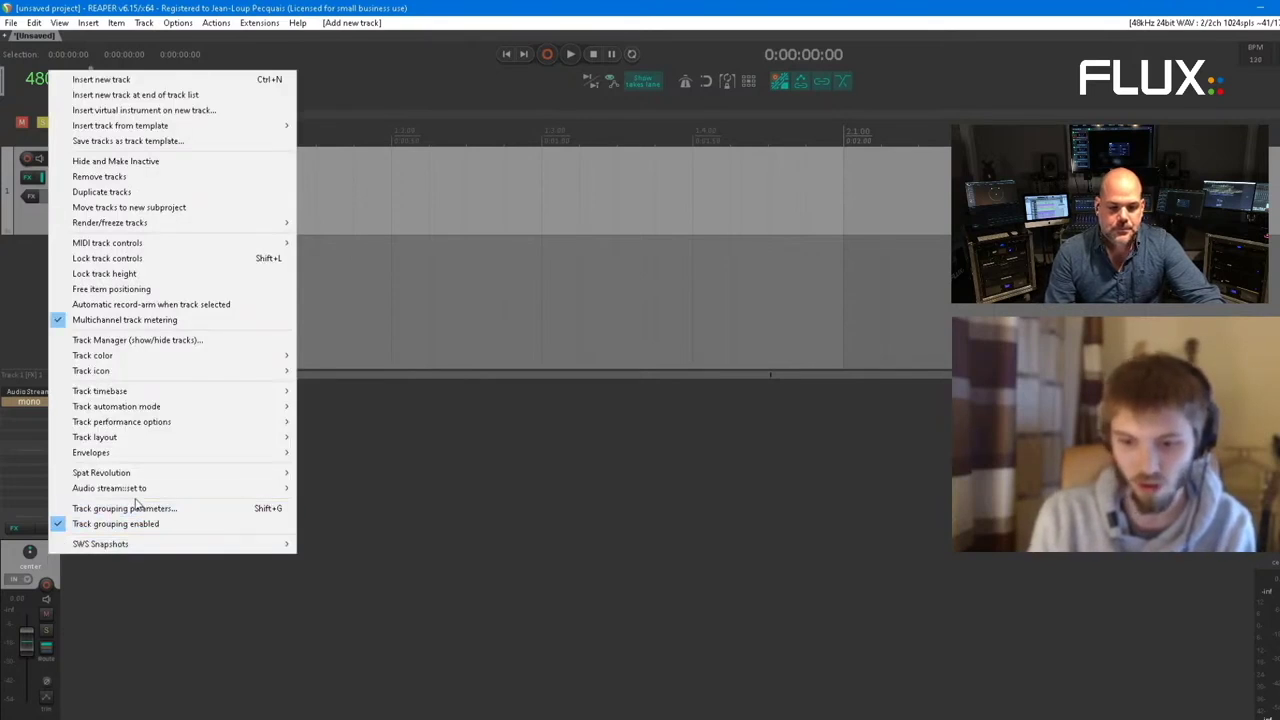
mouse_move(142, 494)
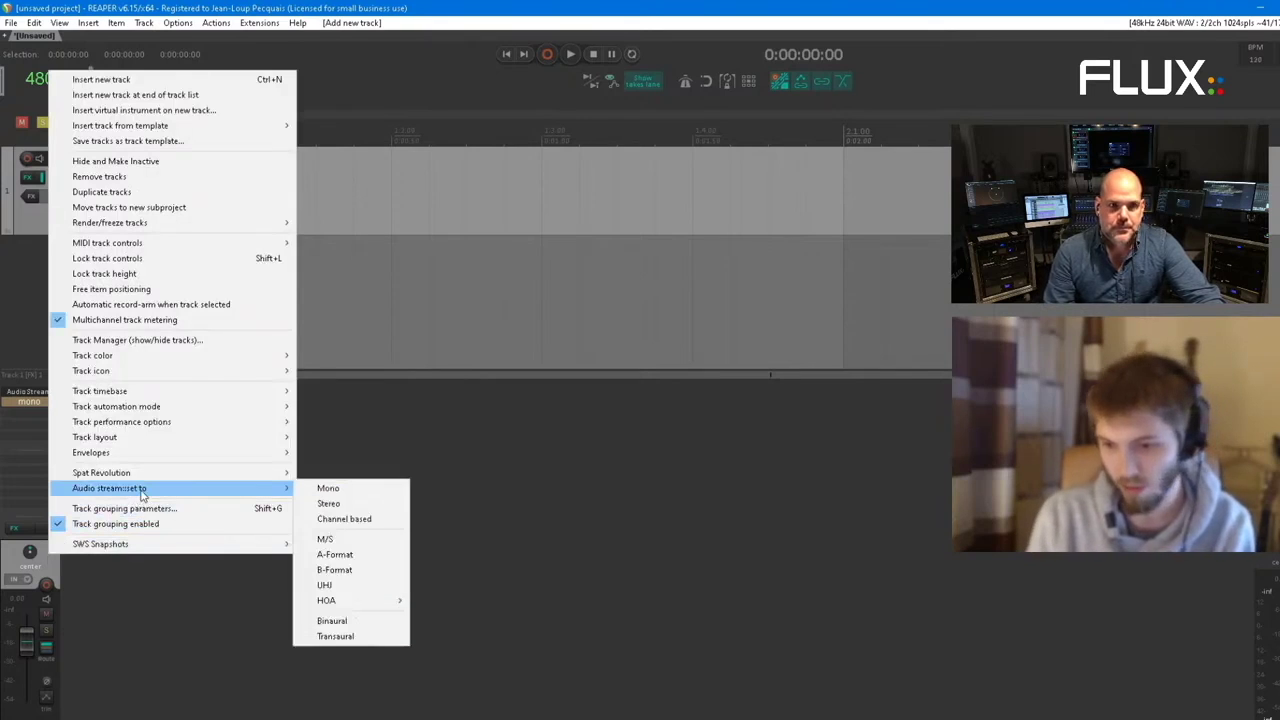
left_click(329, 503)
Change the track's audio stream to B-Format, then select the test track
right_click(47, 556)
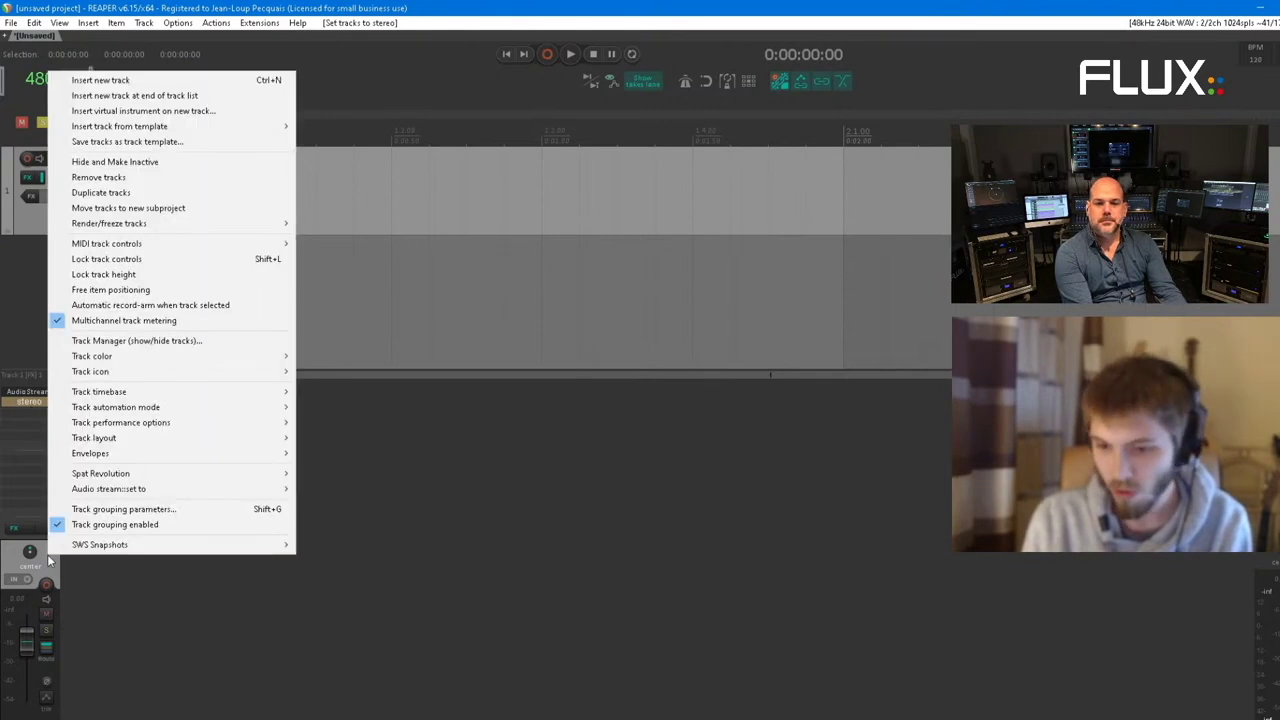
mouse_move(198, 489)
left_click(374, 571)
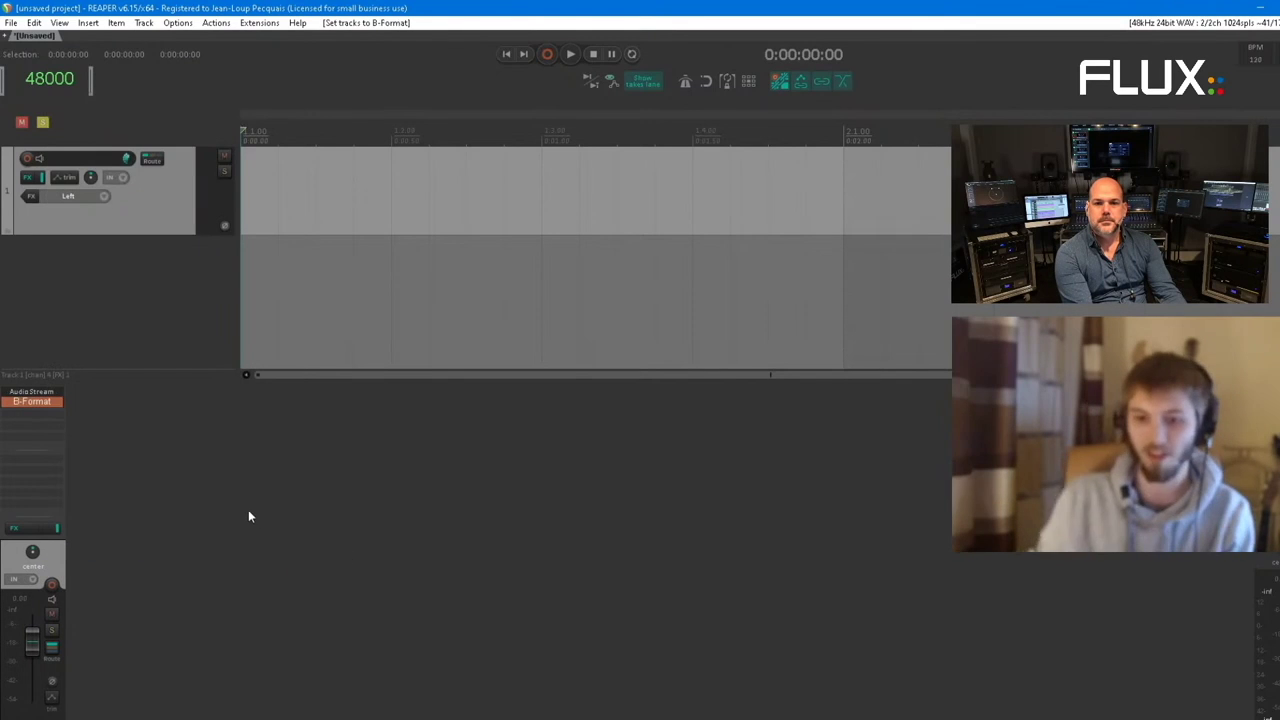
right_click(57, 552)
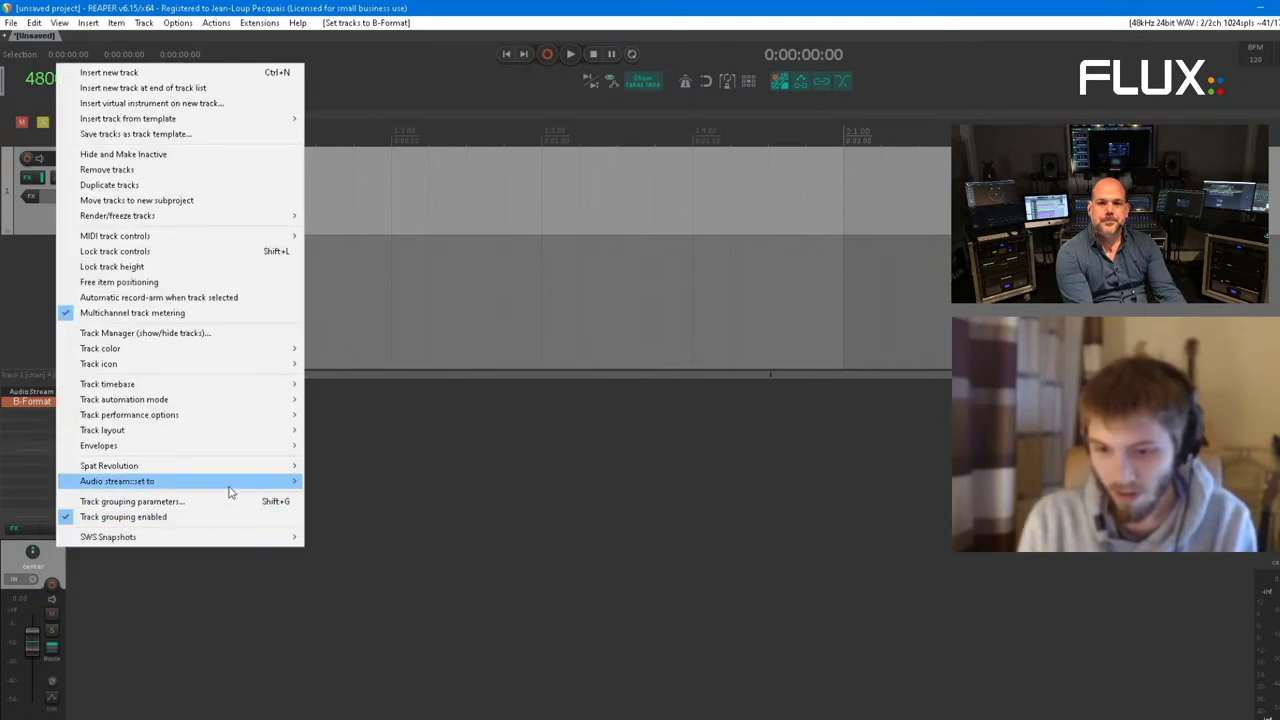
left_click(171, 593)
left_click(58, 551)
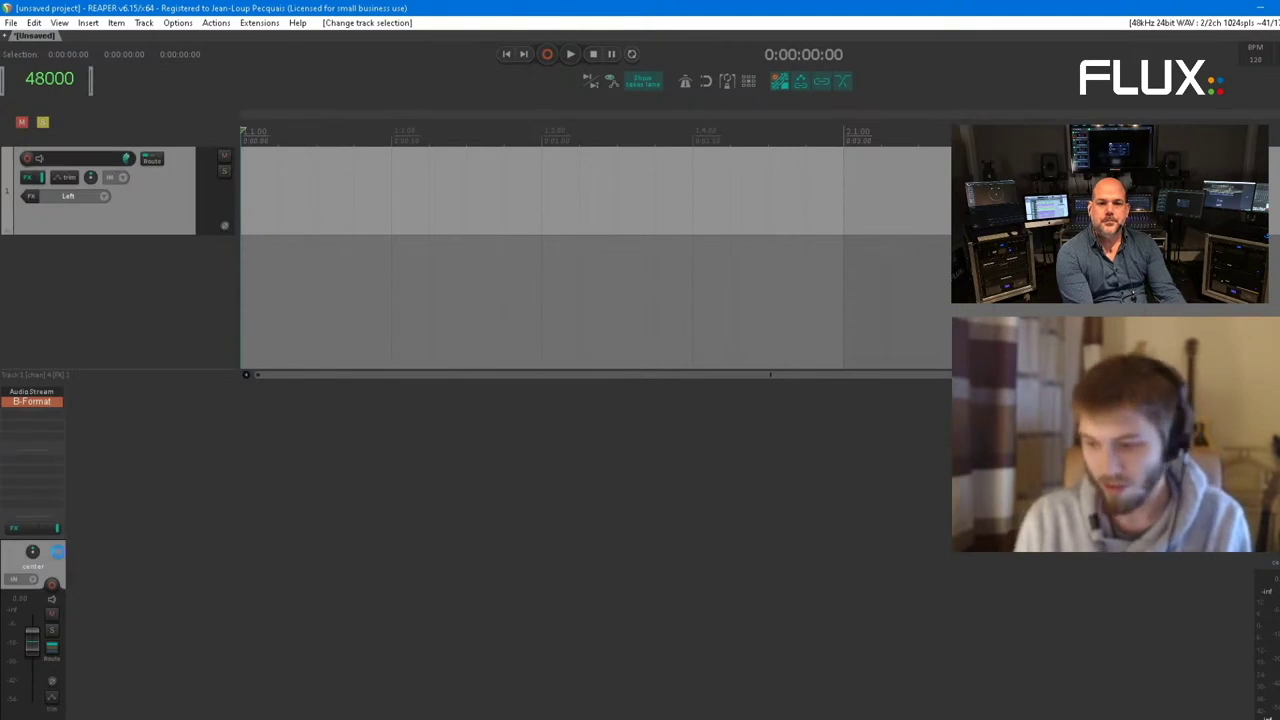
Delete the test track and insert 12 new tracks in its place
key("Delete")
key("Return")
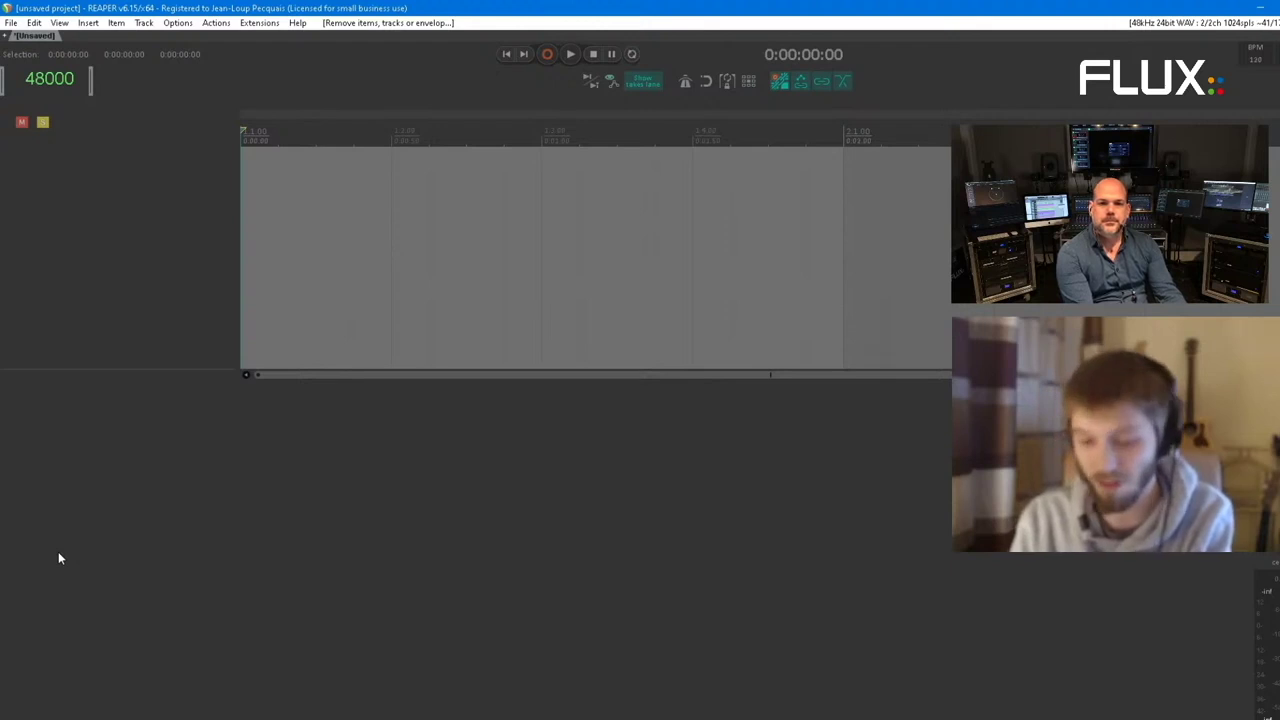
key("ctrl+alt+t")
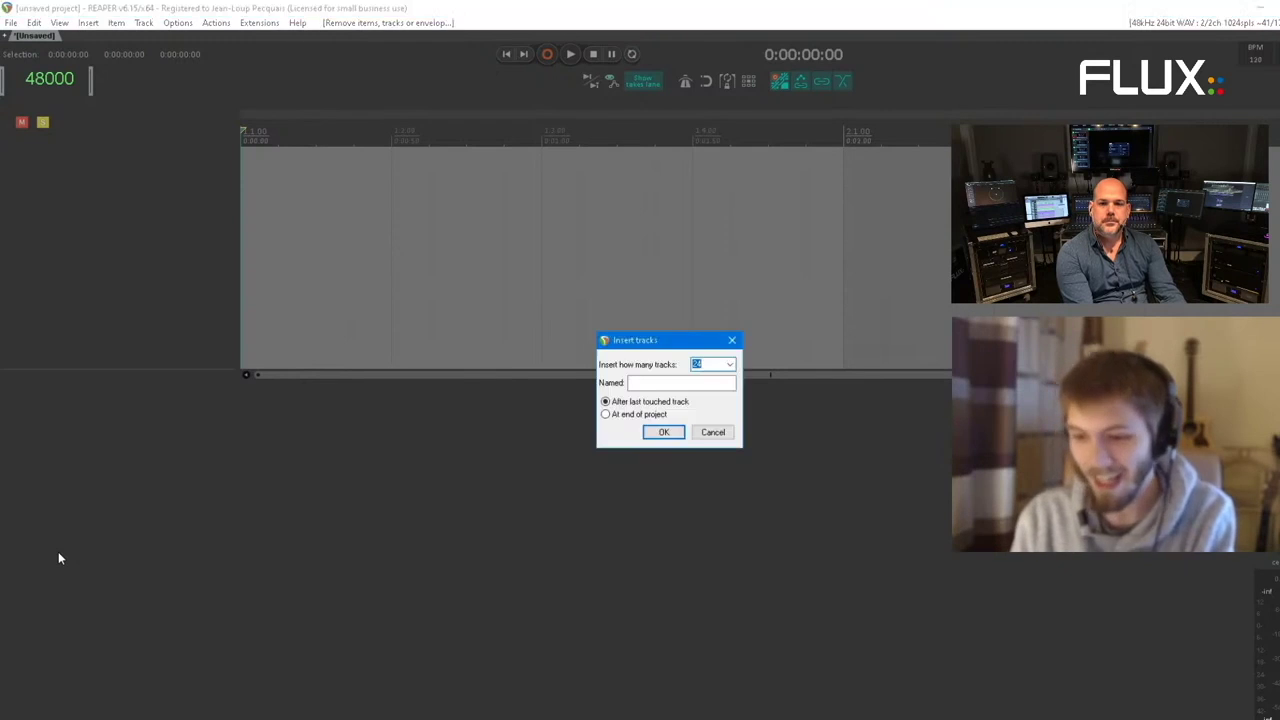
type("12")
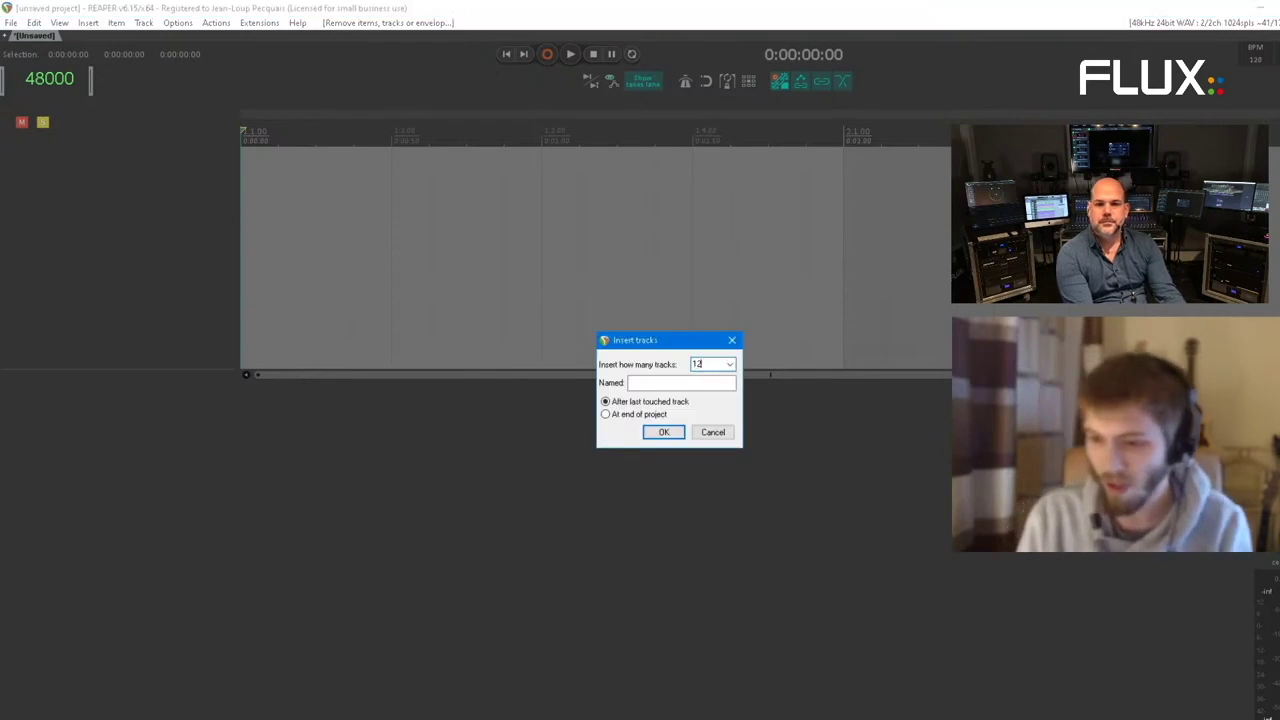
key("Return")
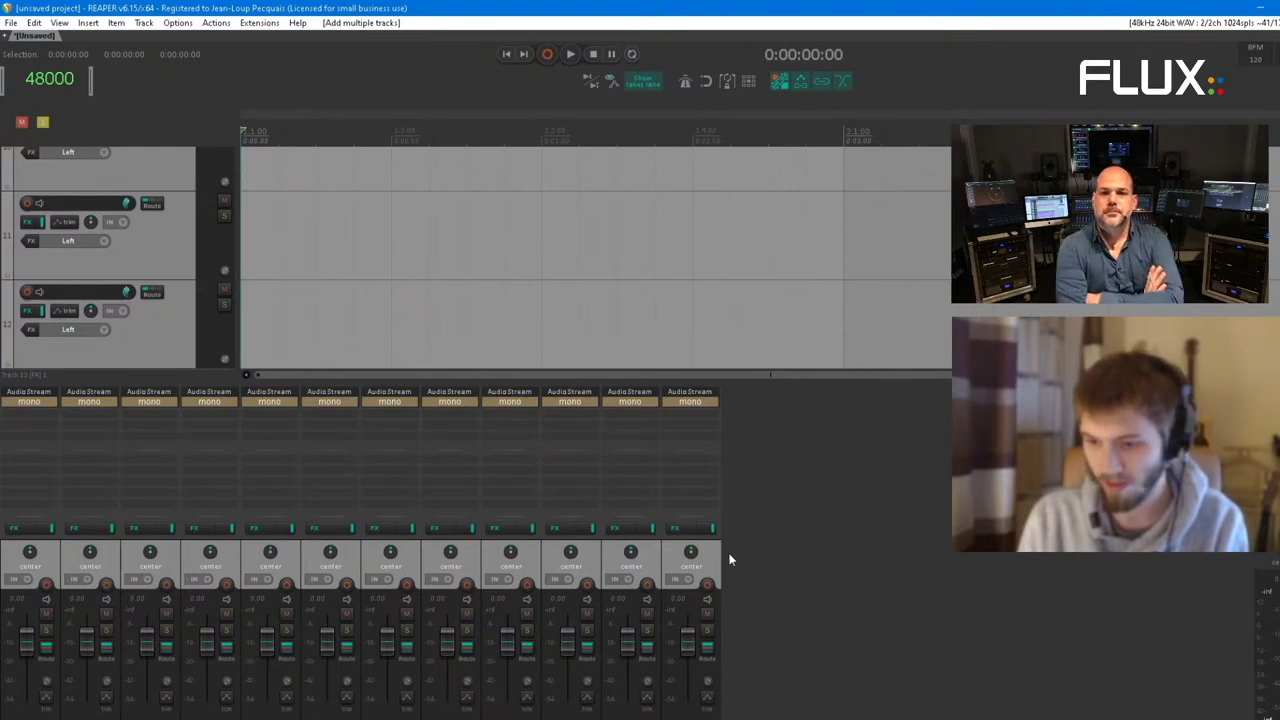
Select tracks 9 through 12 and set their audio stream to Stereo
left_click(749, 575)
left_click(527, 564)
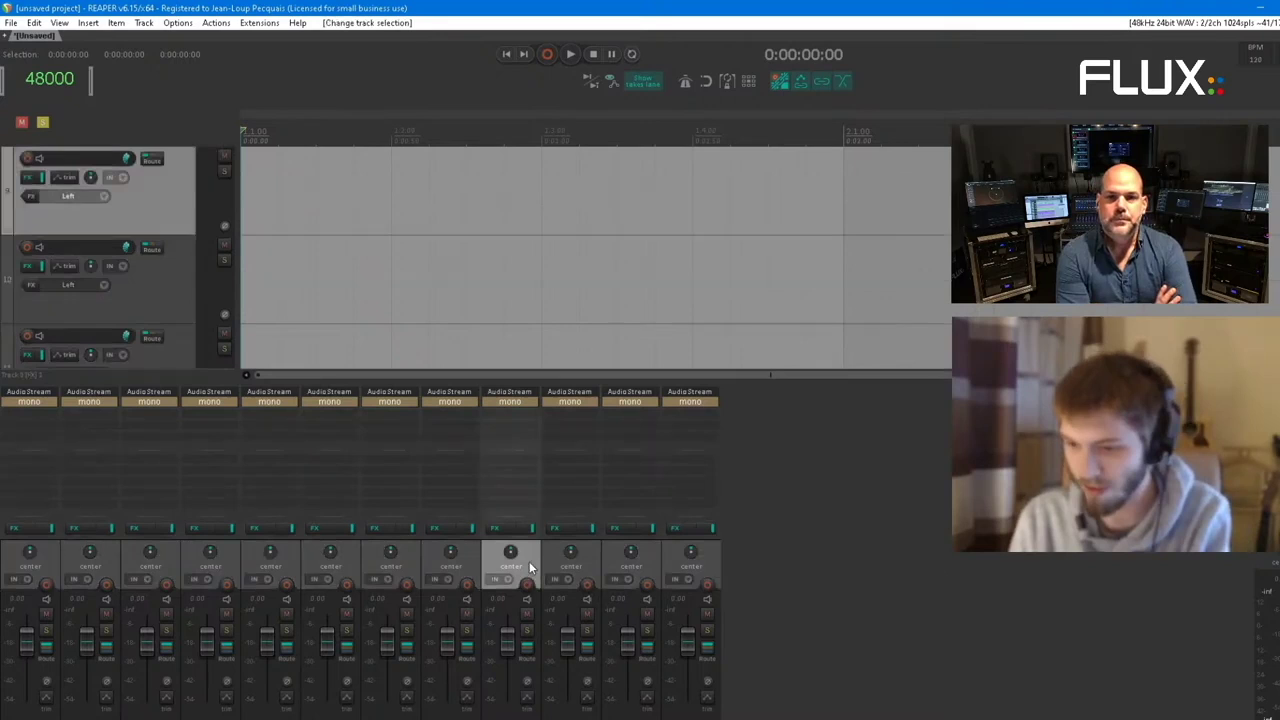
left_click(674, 562, "shift")
right_click(675, 560)
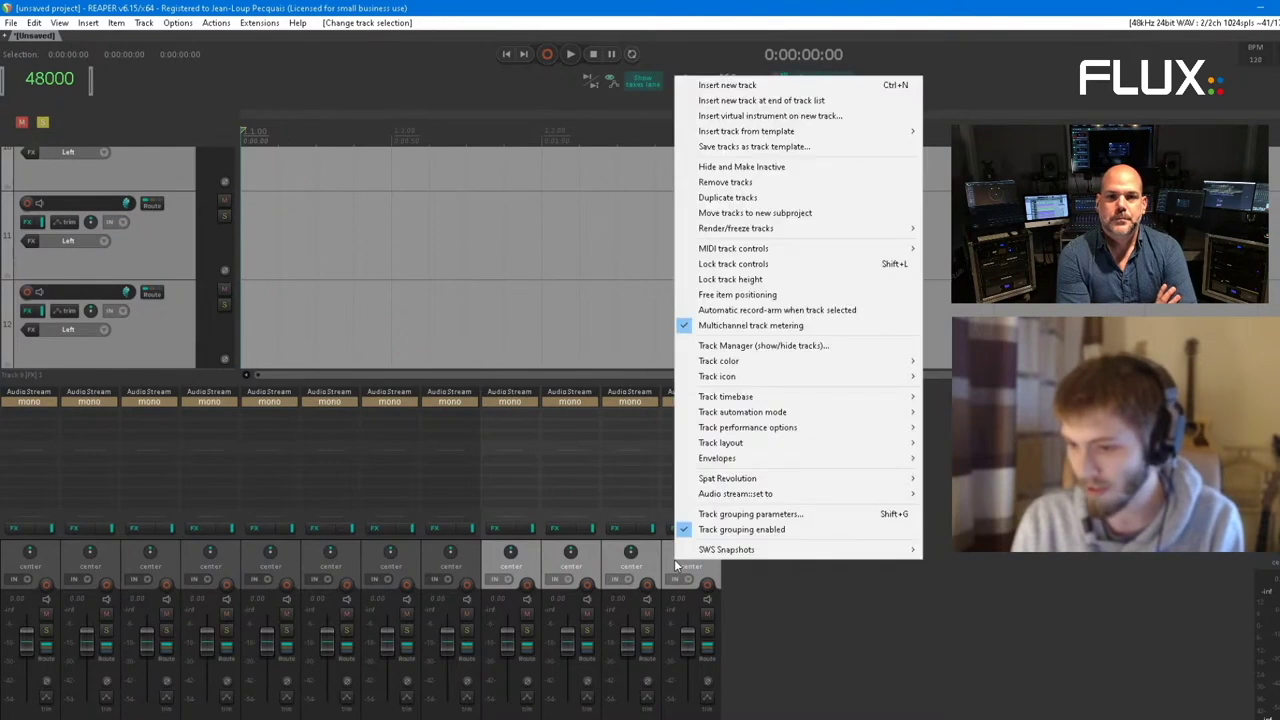
mouse_move(808, 495)
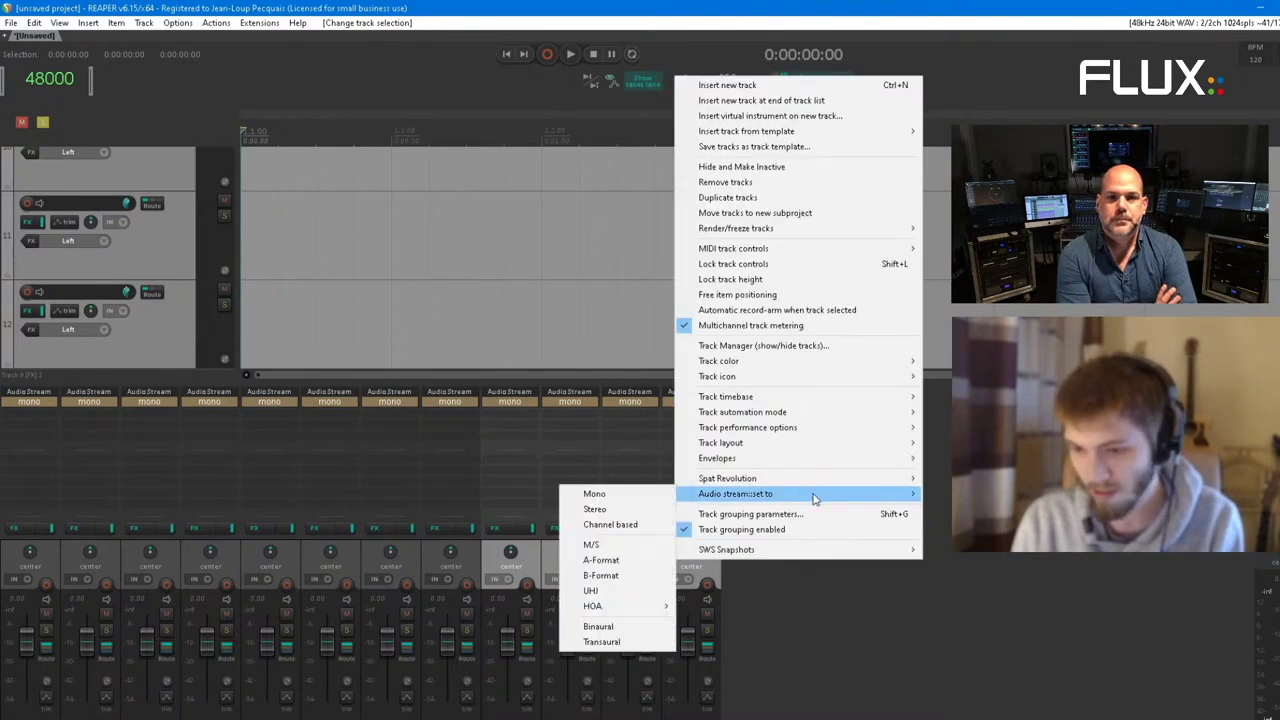
left_click(640, 515)
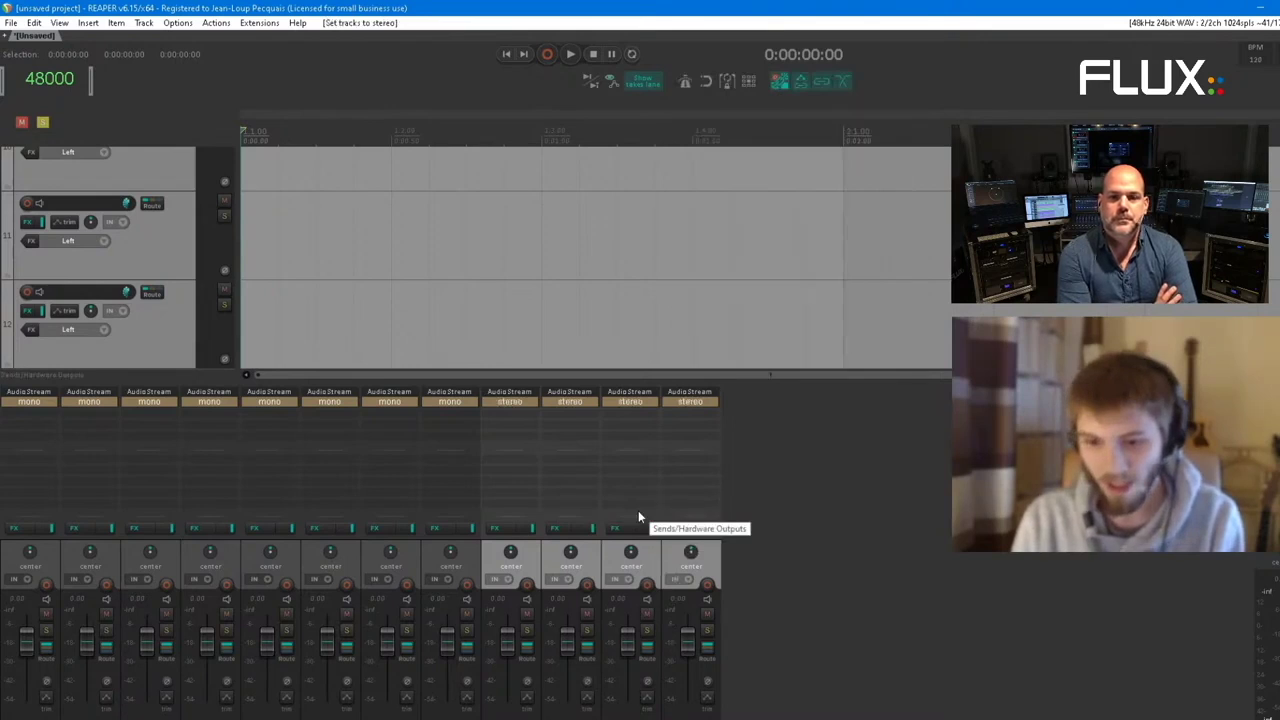
Select all twelve tracks with Ctrl+A, leaving the Spat Revolution routing untouched for now
left_click(63, 556)
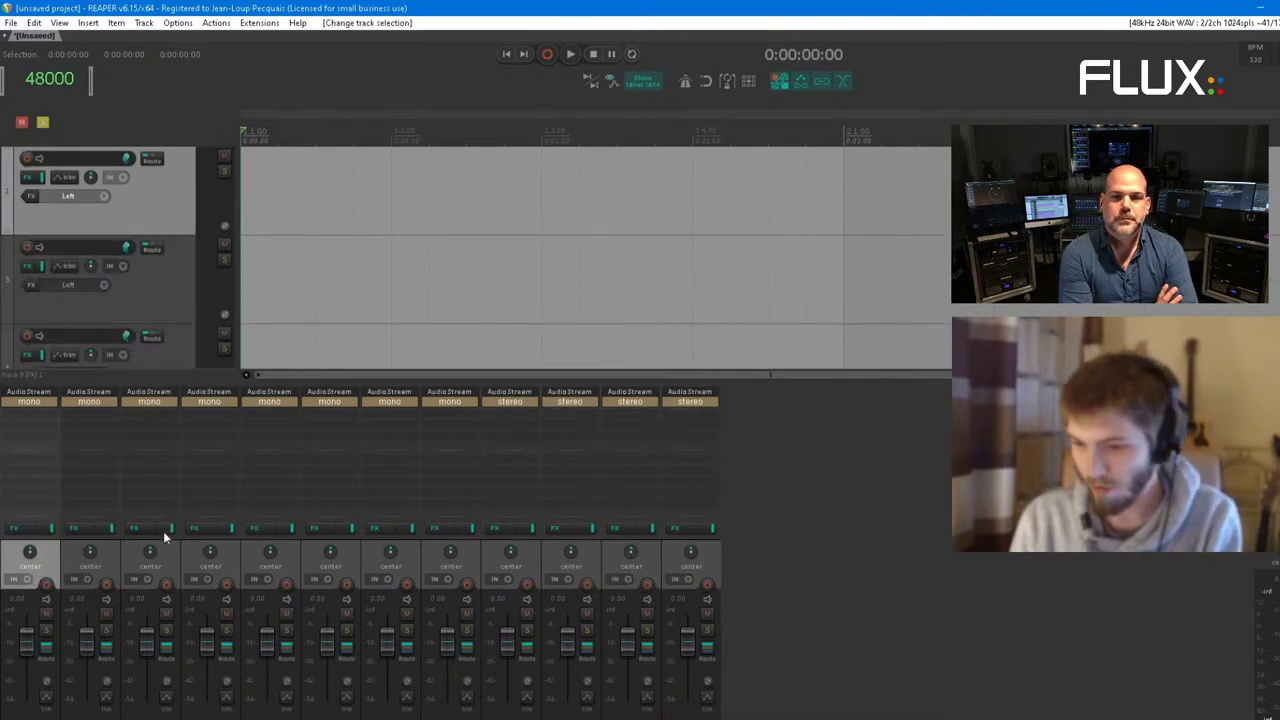
left_click(671, 547)
right_click(671, 547)
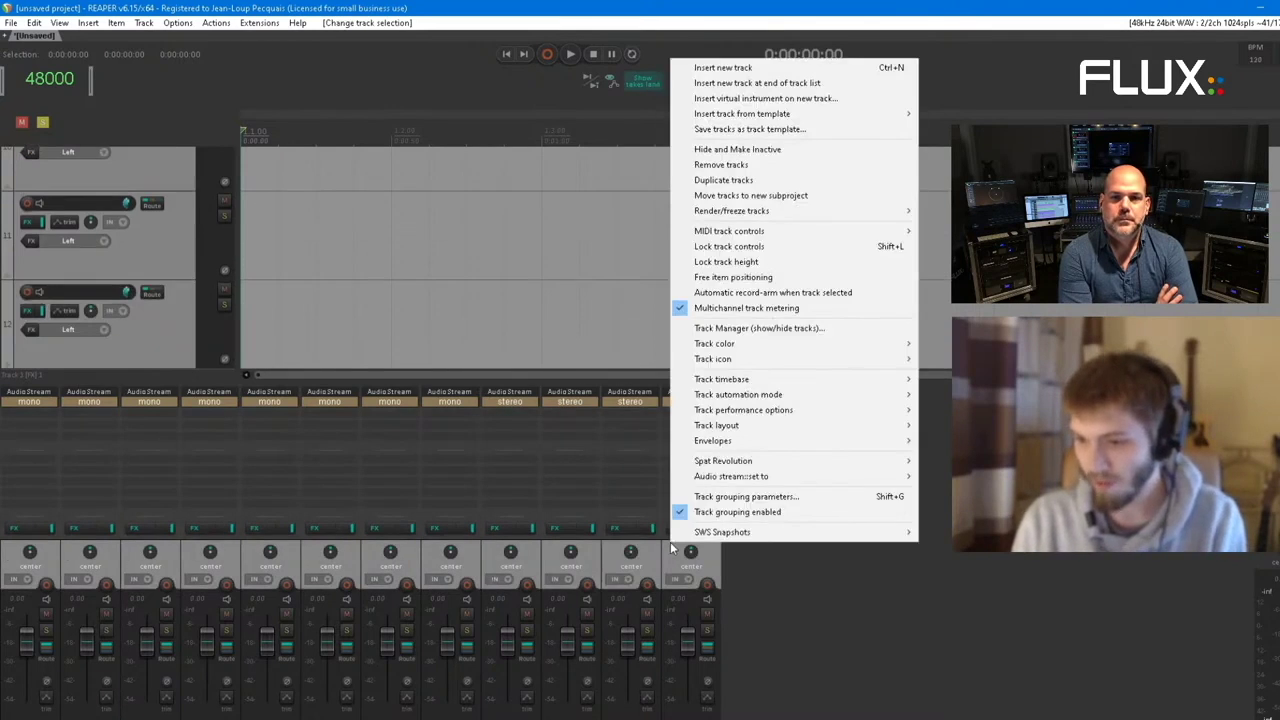
mouse_move(836, 461)
left_click(742, 648)
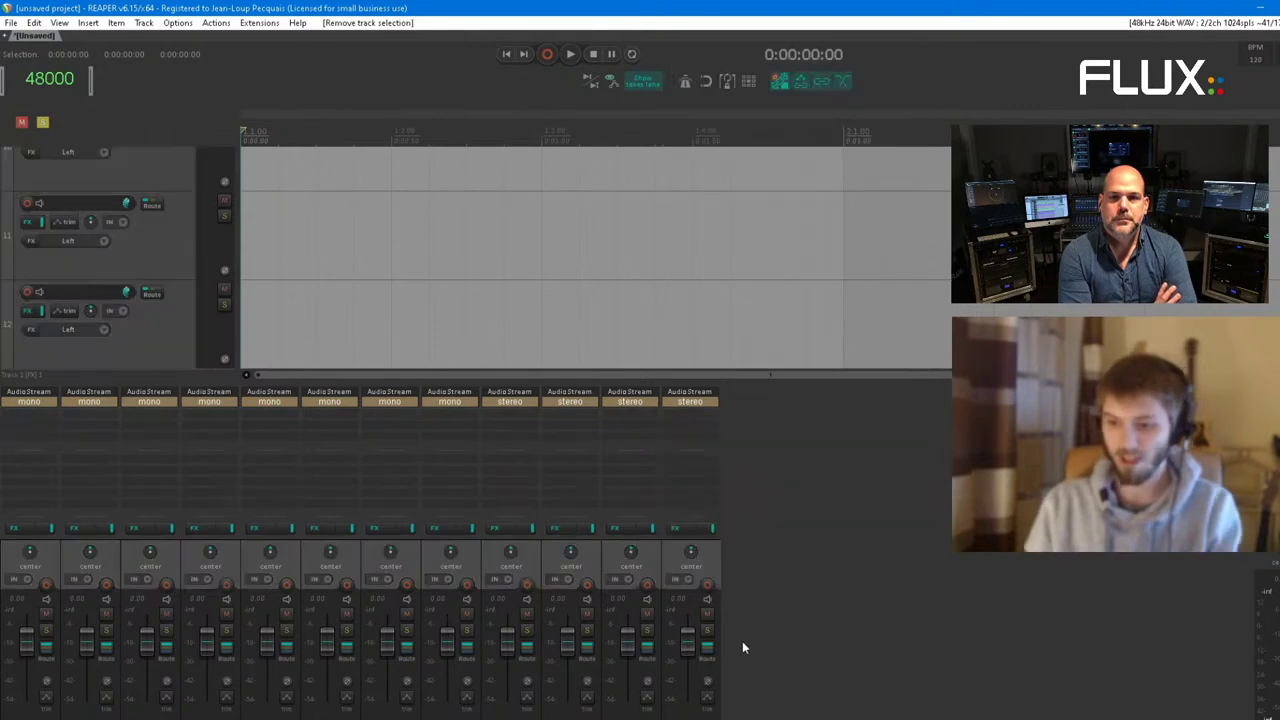
left_click(712, 578)
key("ctrl+a")
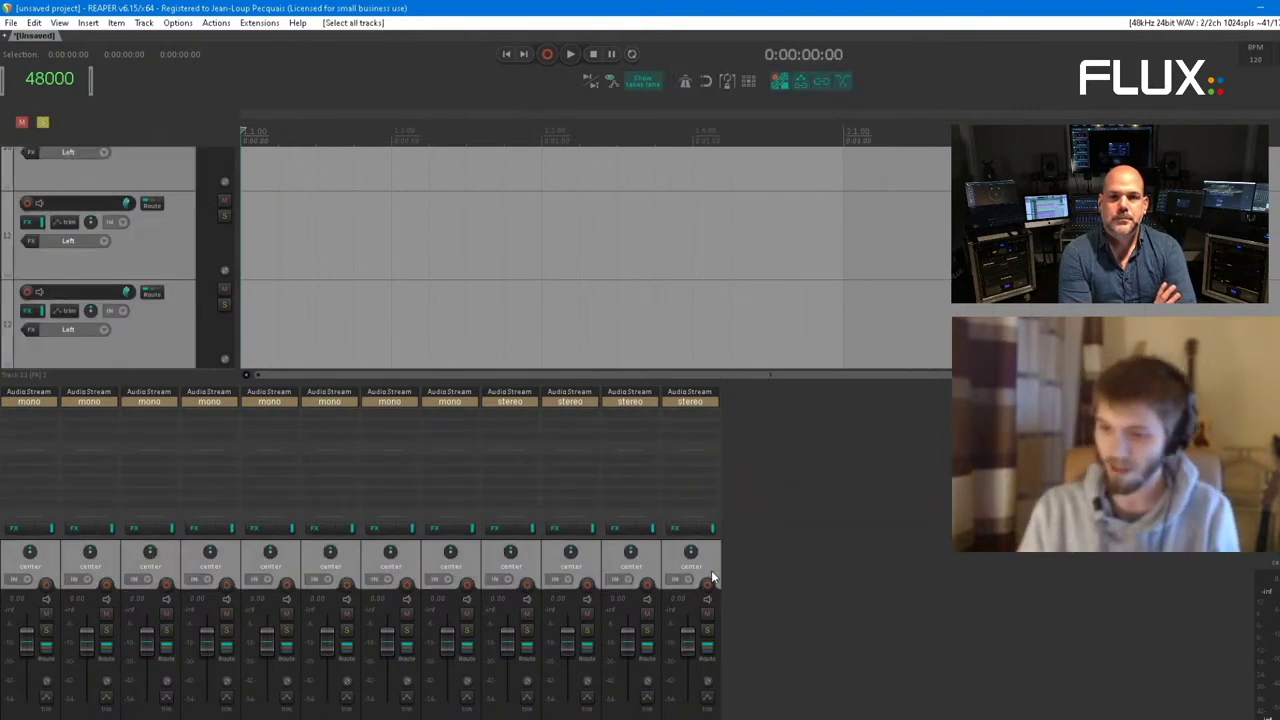
Send all twelve selected tracks to Spat Revolution, then add an empty thirteenth track
right_click(712, 578)
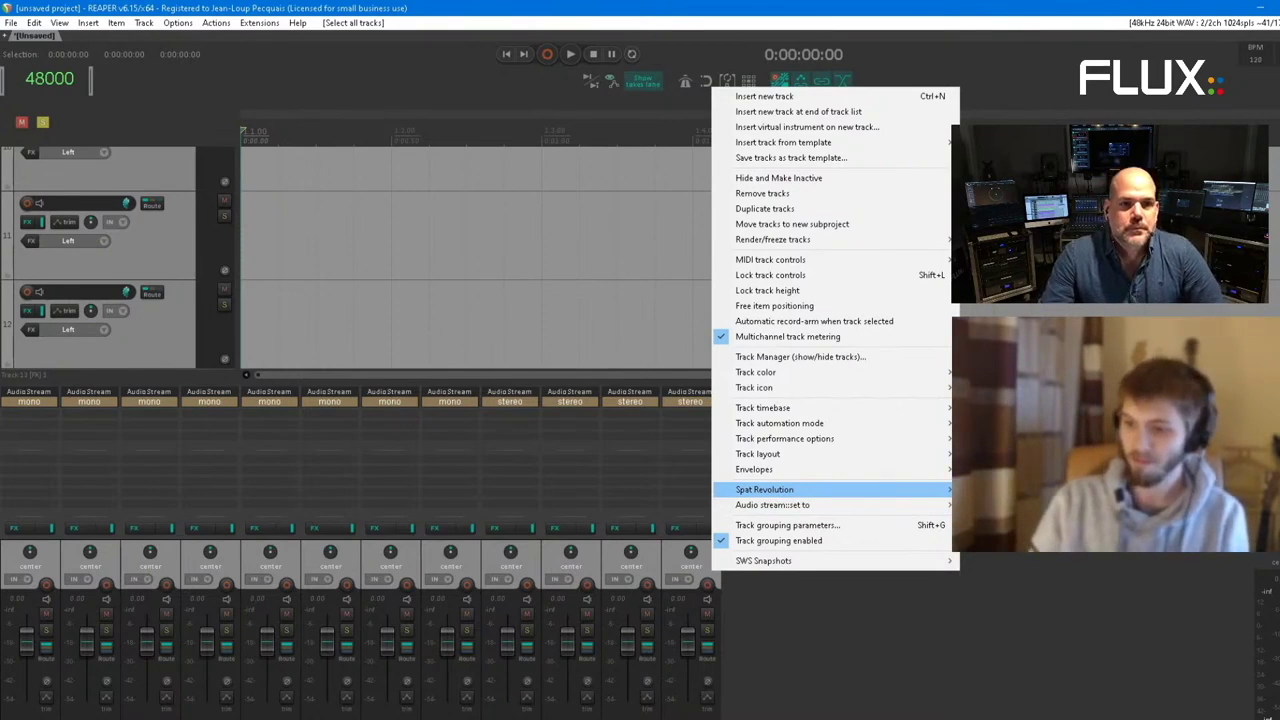
key("Right")
key("Return")
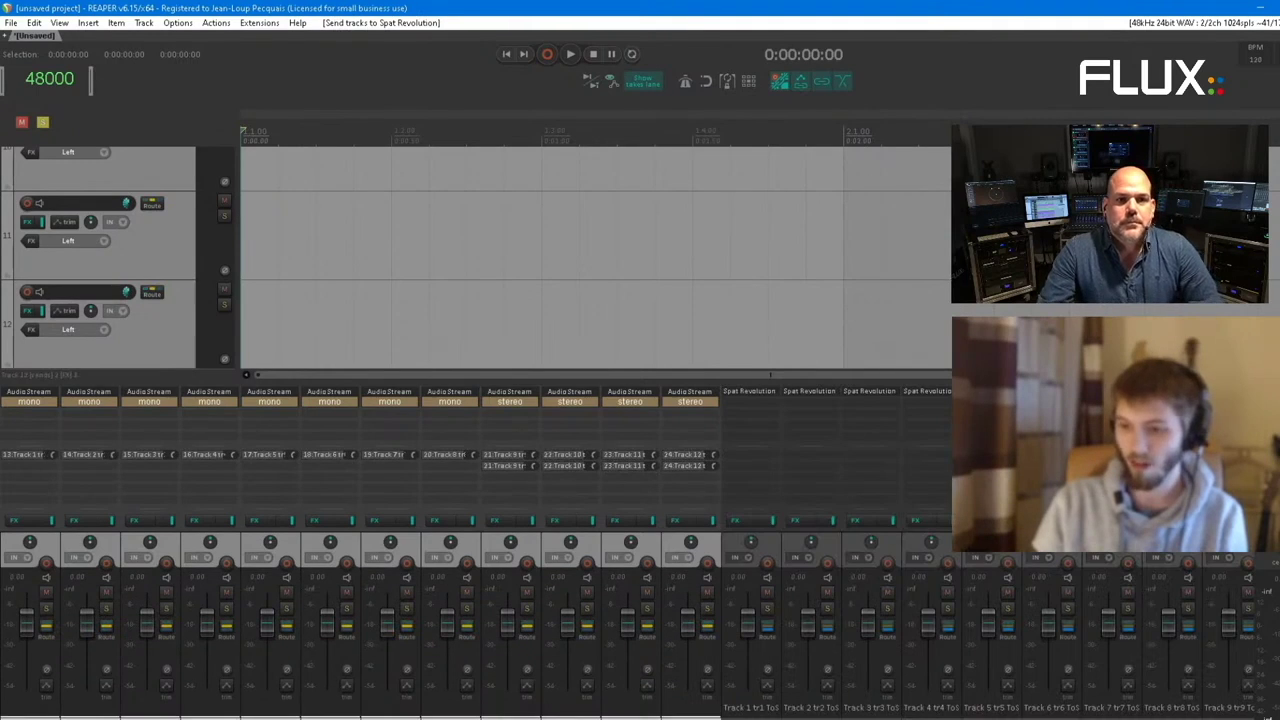
scroll(955, 717, "right", 3)
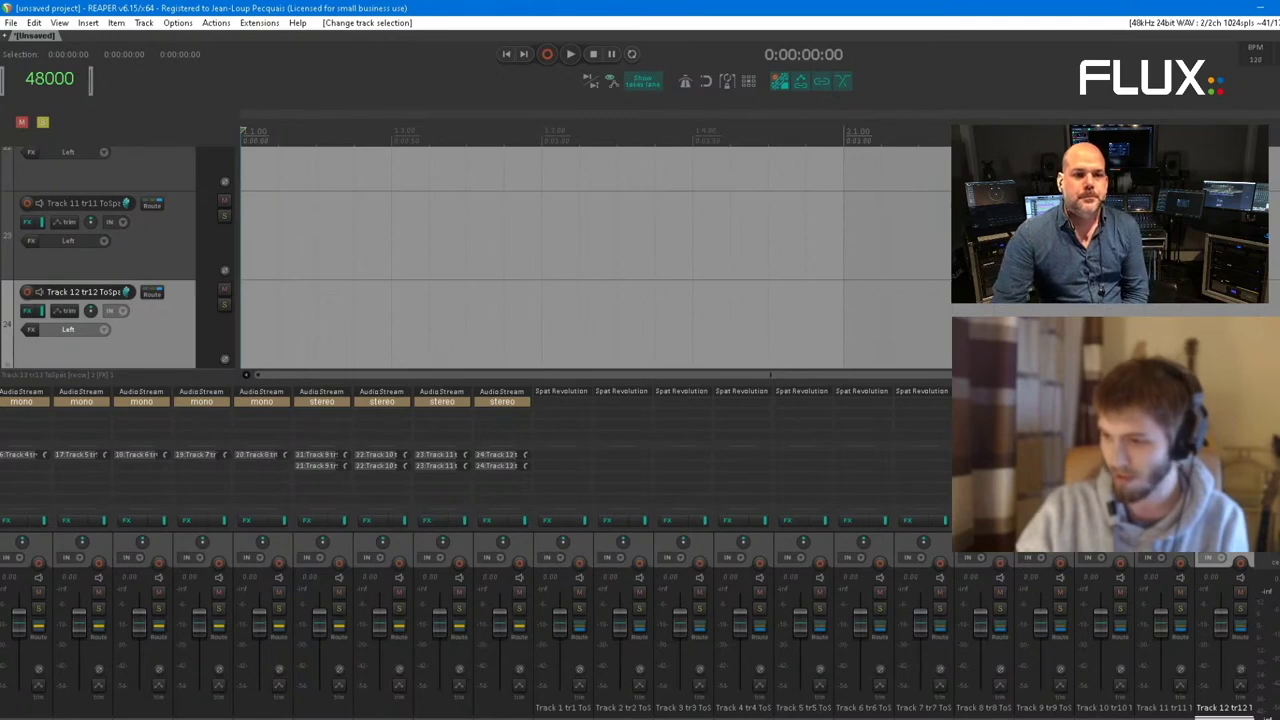
key("ctrl+t")
Set track 25's audio stream to channel-based with a 7.1.4 speaker arrangement
right_click(1094, 56)
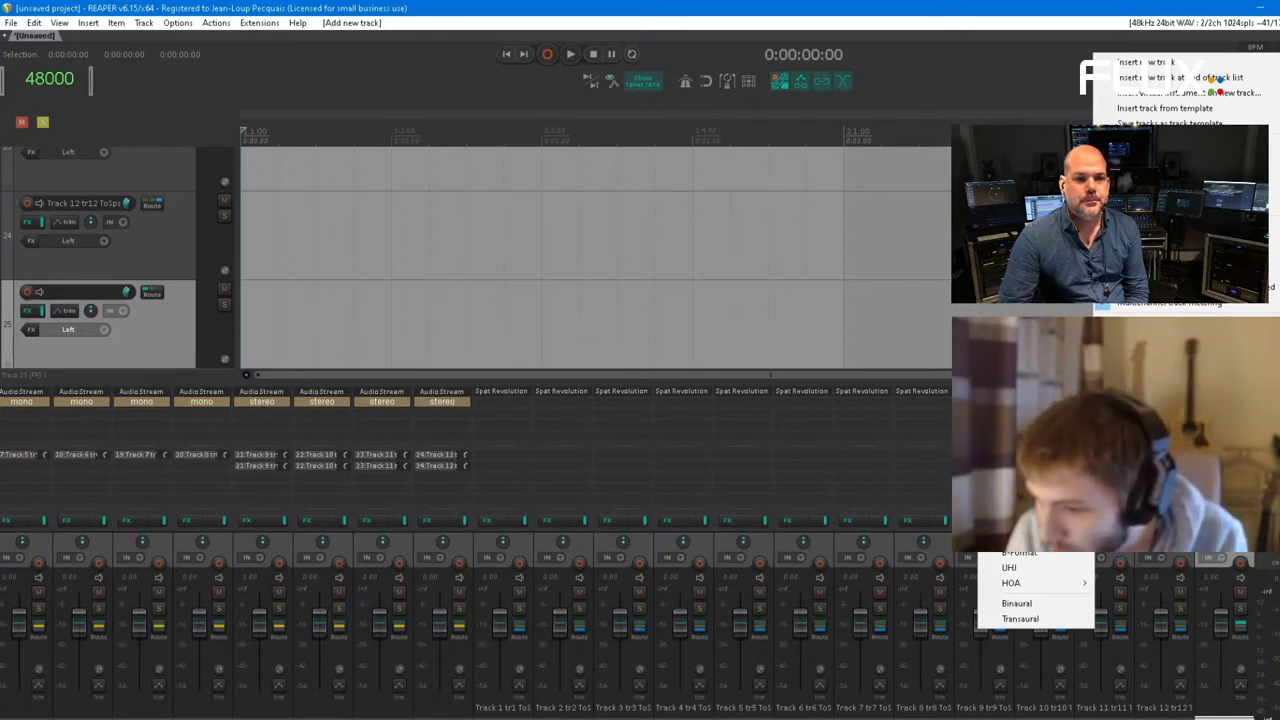
left_click(1025, 456)
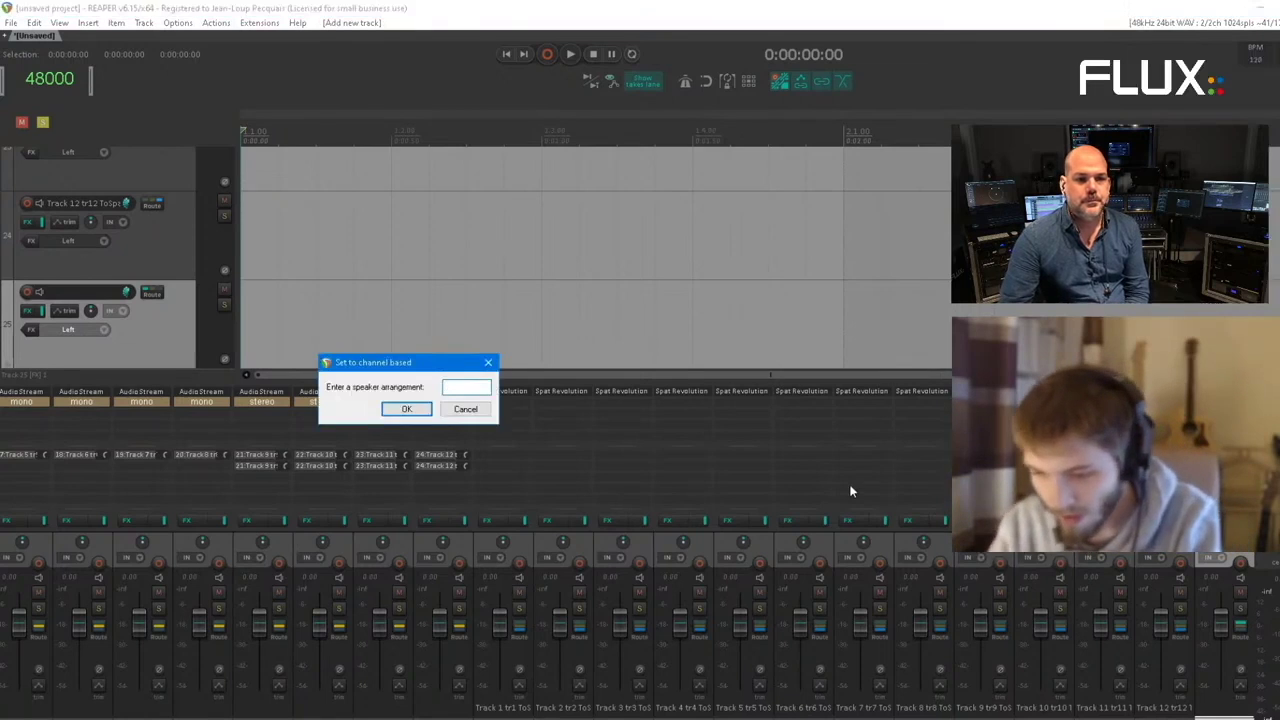
type("7.1")
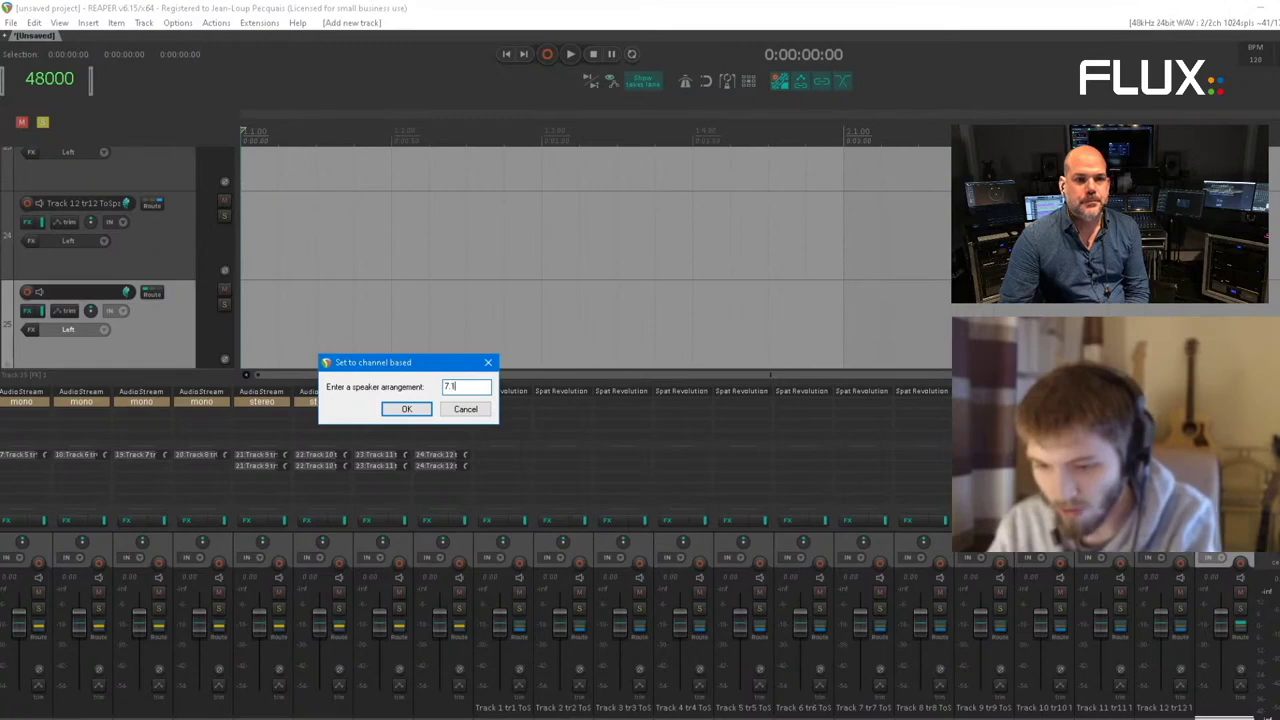
type(".4")
key("Return")
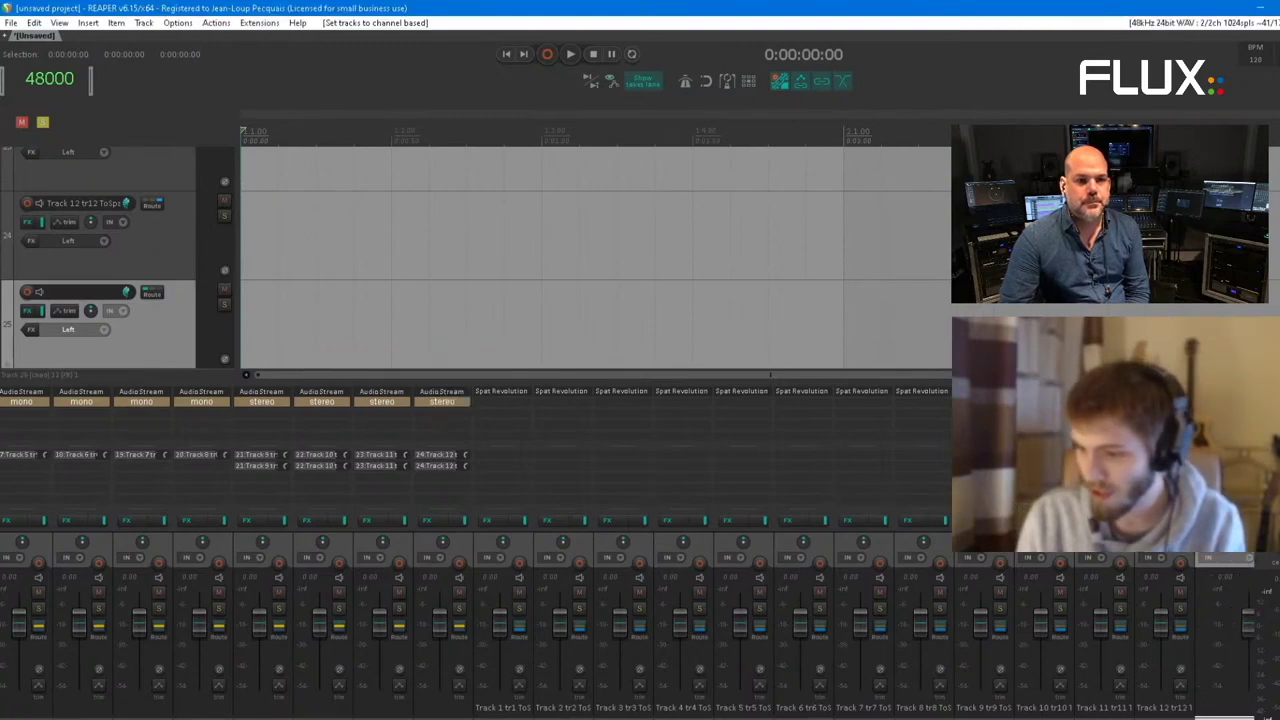
scroll(1100, 620, "right", 1)
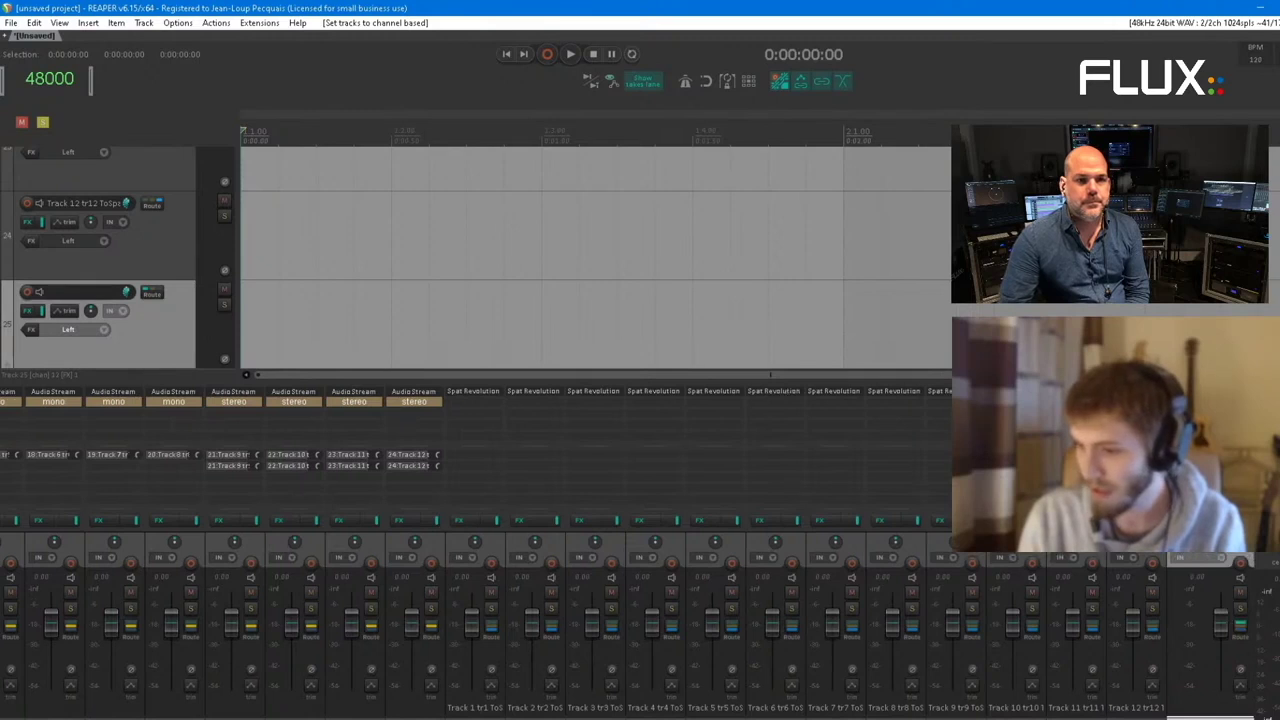
Create a 12-channel 'FromSpat' return receiving Spat Revolution audio from all send tracks
right_click(1100, 620)
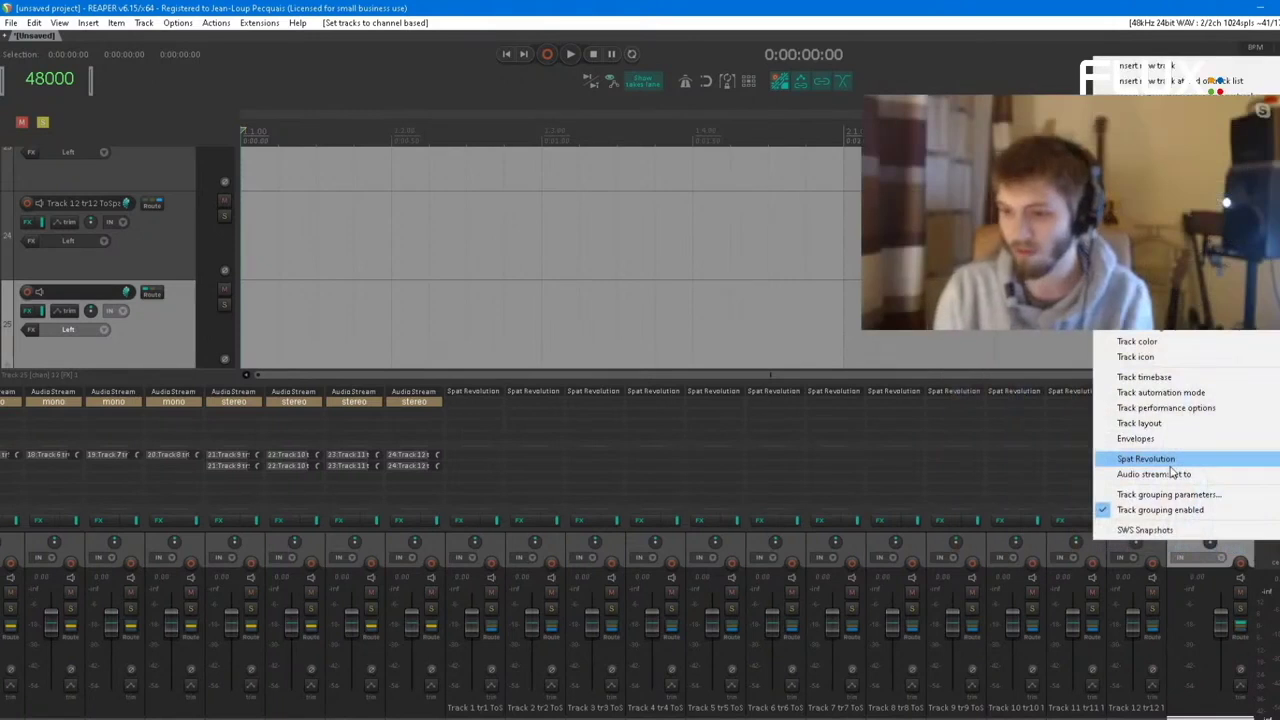
mouse_move(1170, 465)
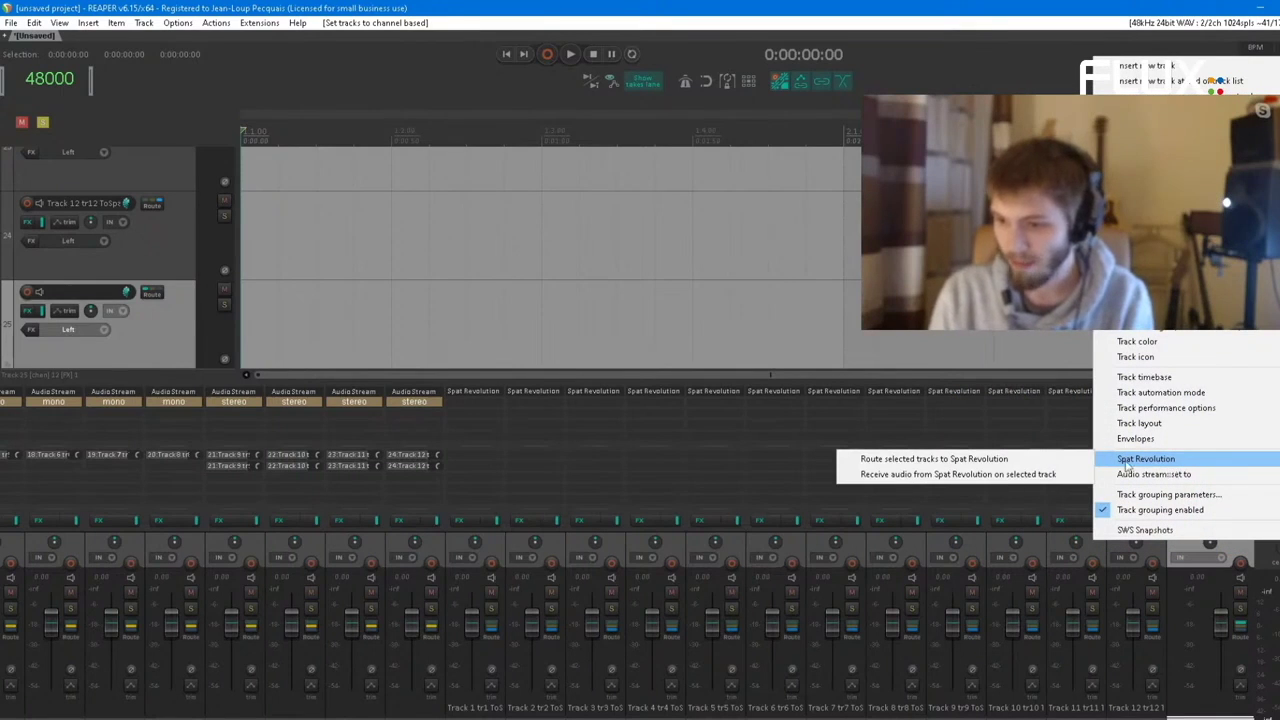
left_click(1020, 476)
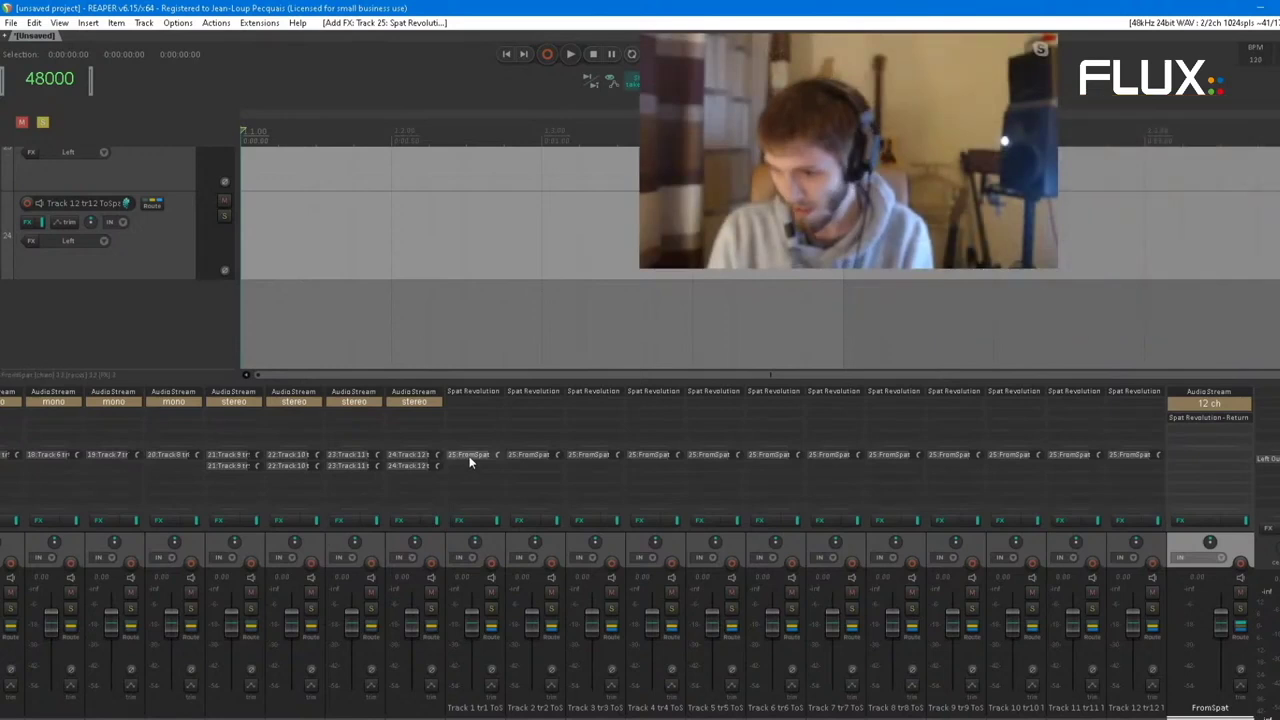
left_click(490, 538)
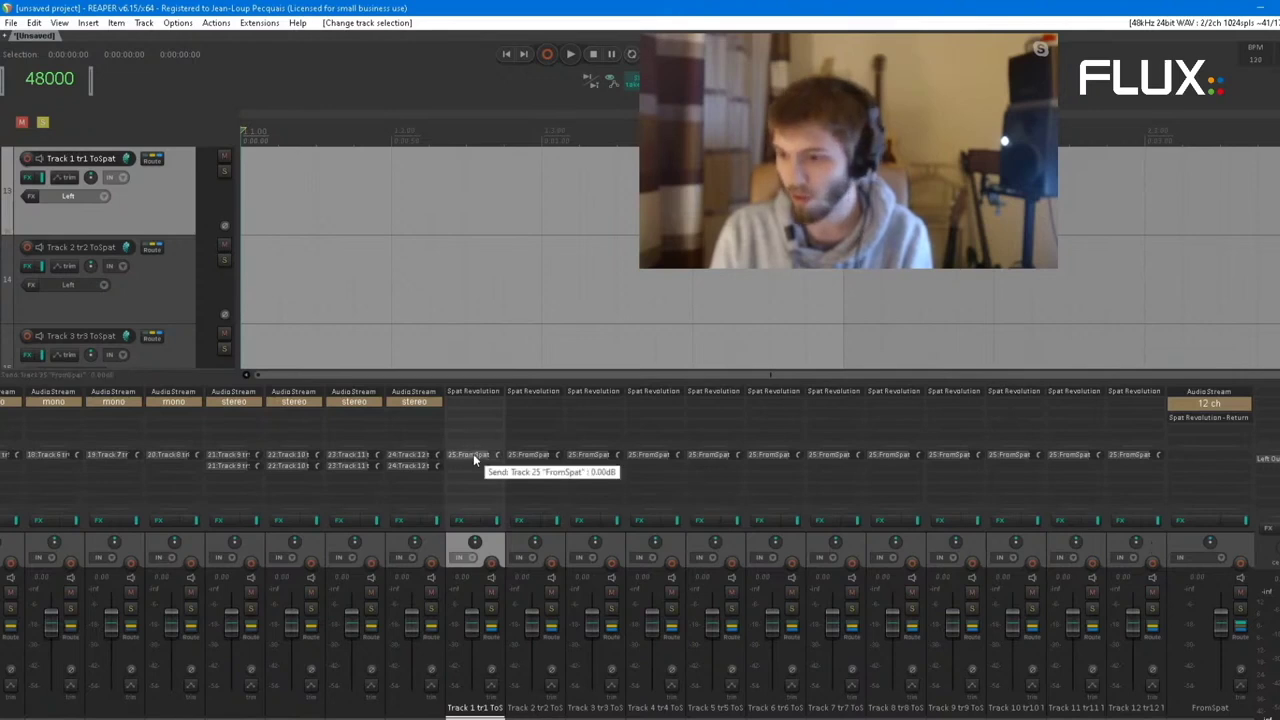
Add a new track after FromSpat and set its audio stream to Binaural
right_click(1246, 531)
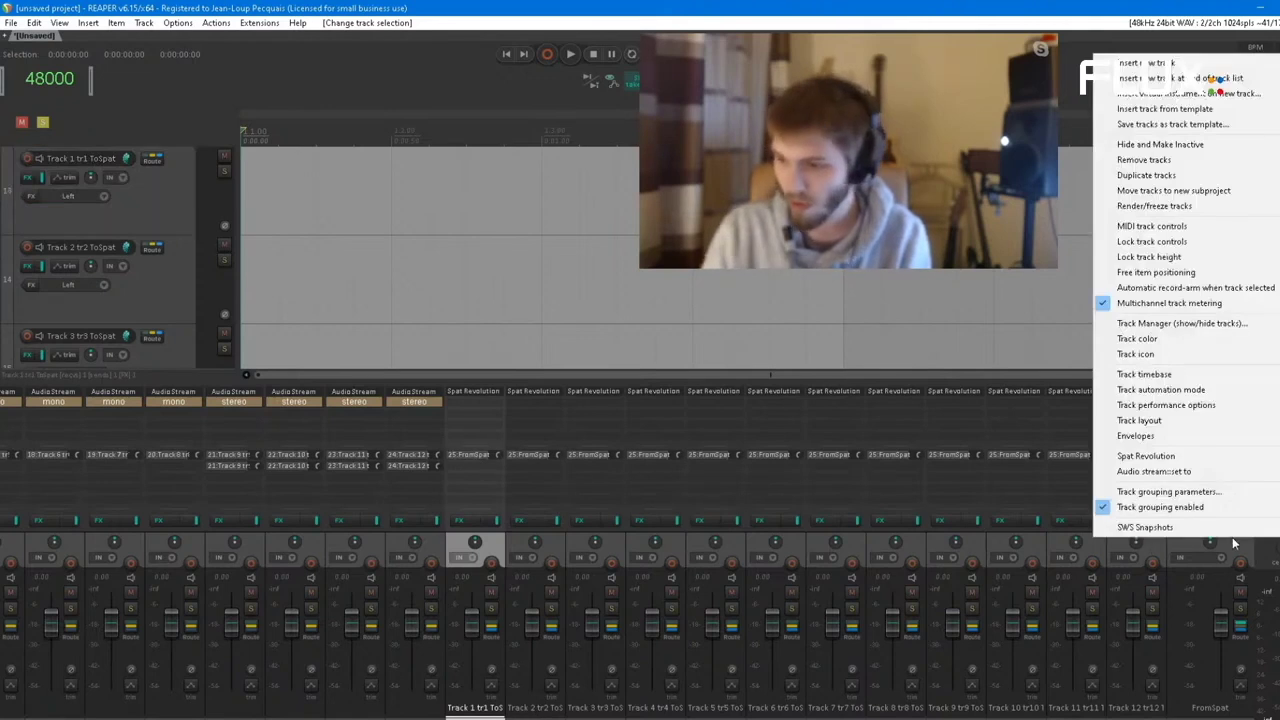
left_click(1232, 537)
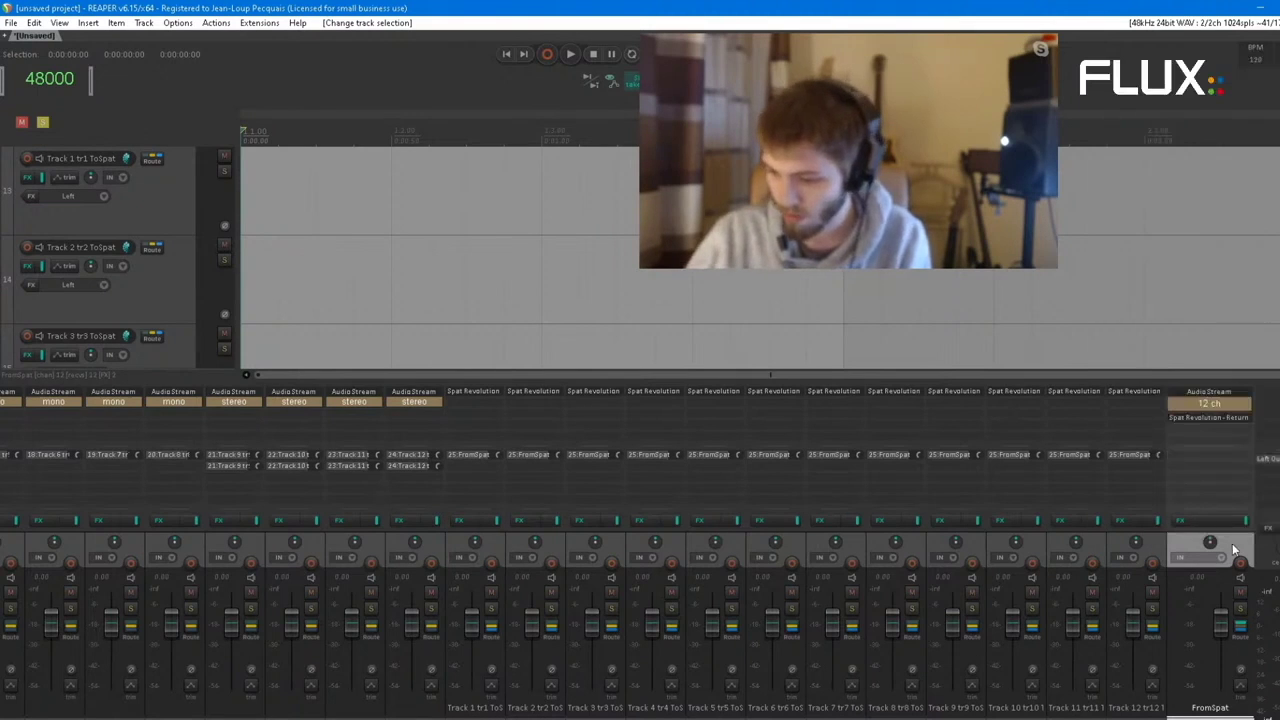
key("ctrl+t")
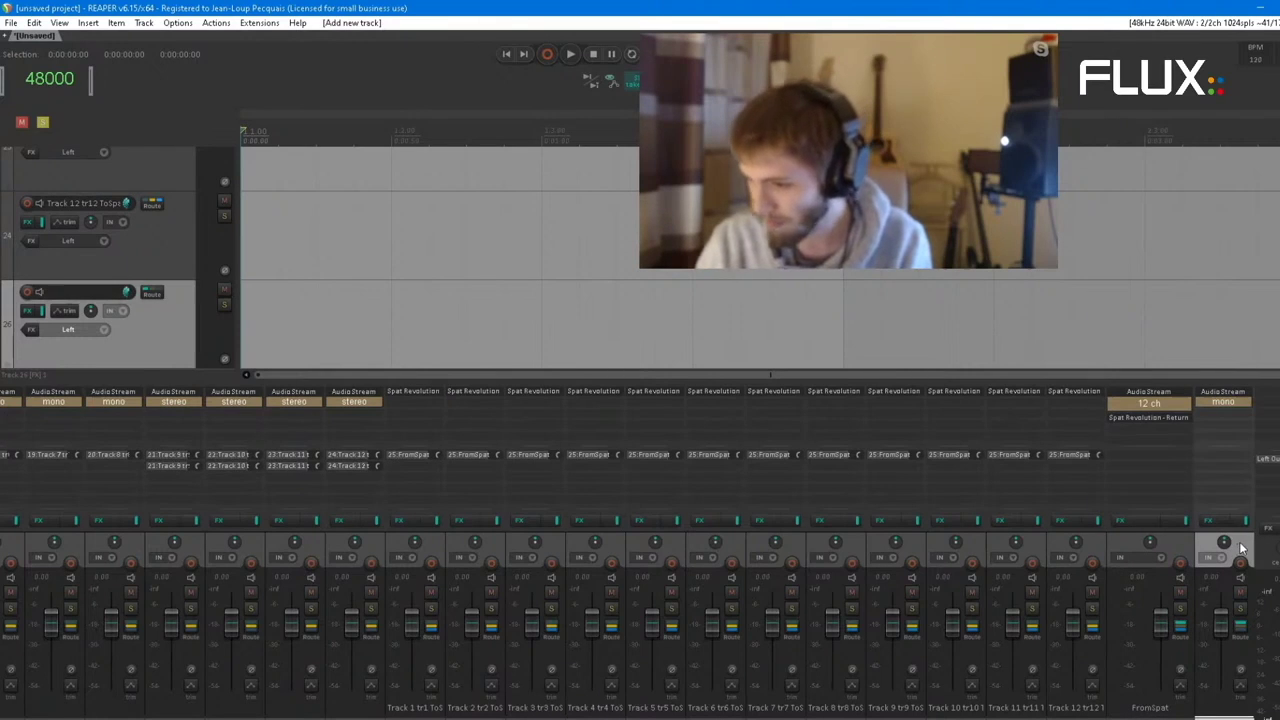
right_click(1239, 541)
mouse_move(1194, 481)
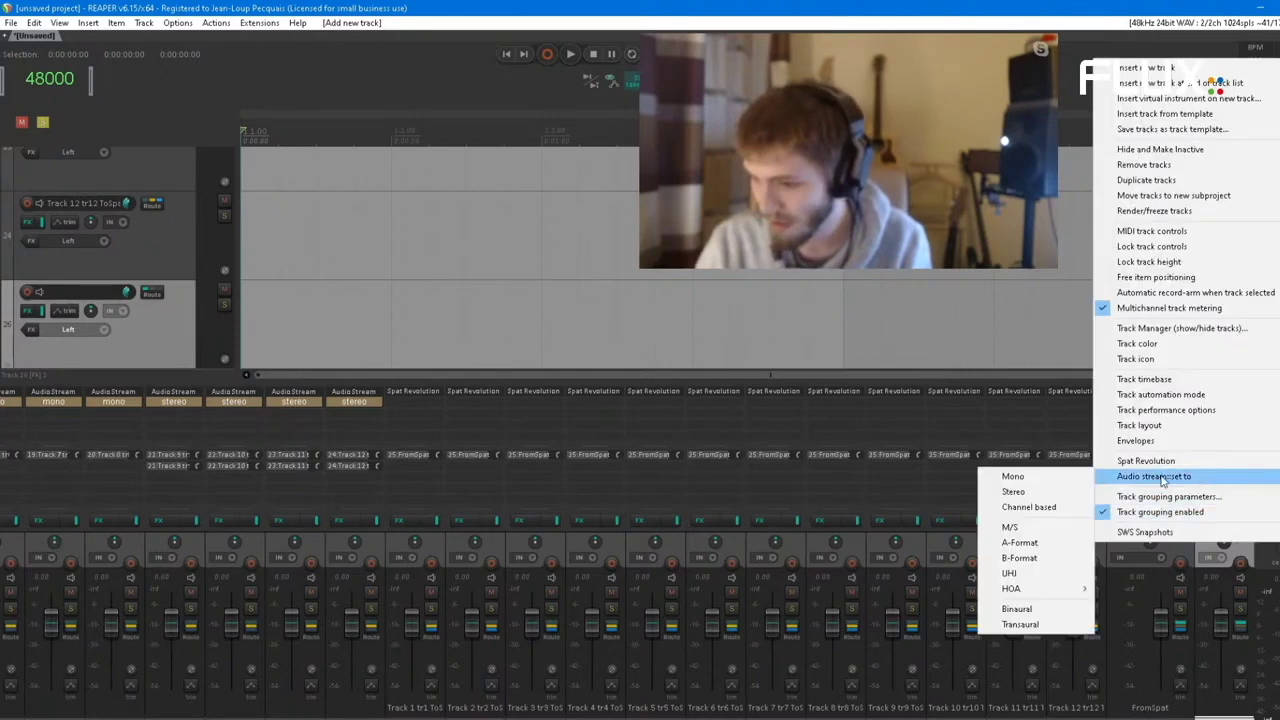
left_click(1016, 608)
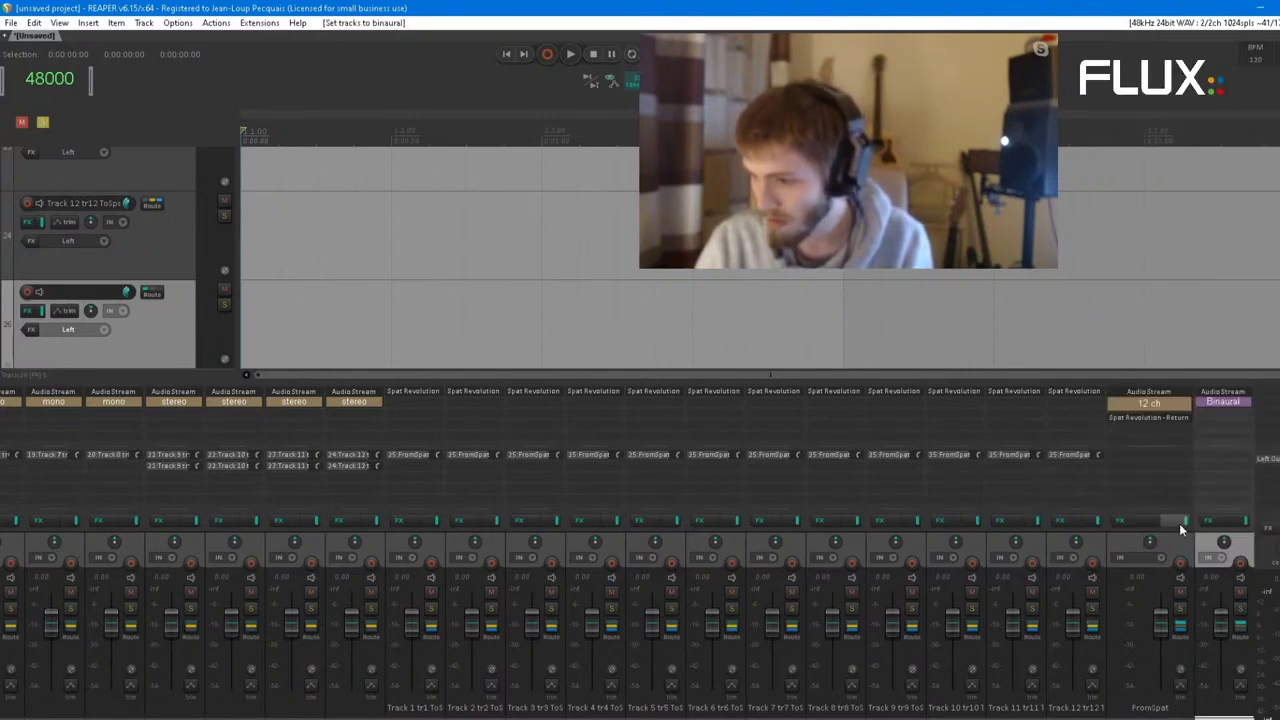
right_click(1241, 547)
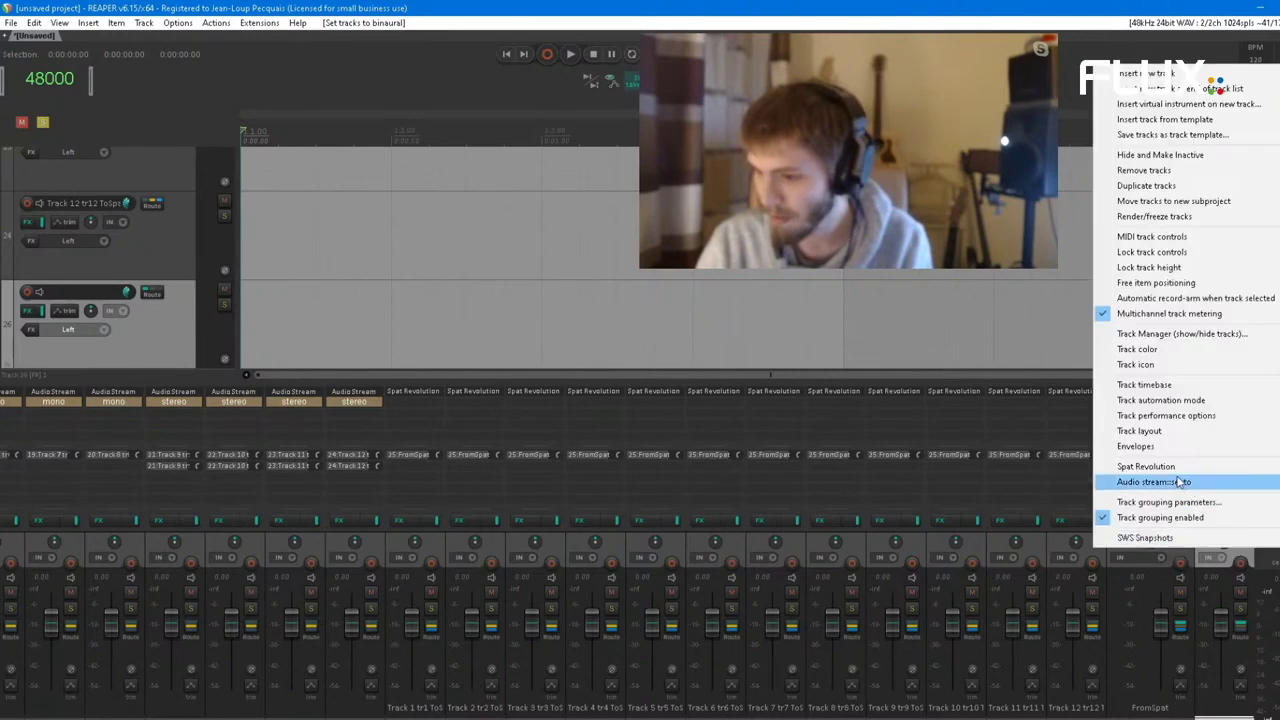
mouse_move(1178, 468)
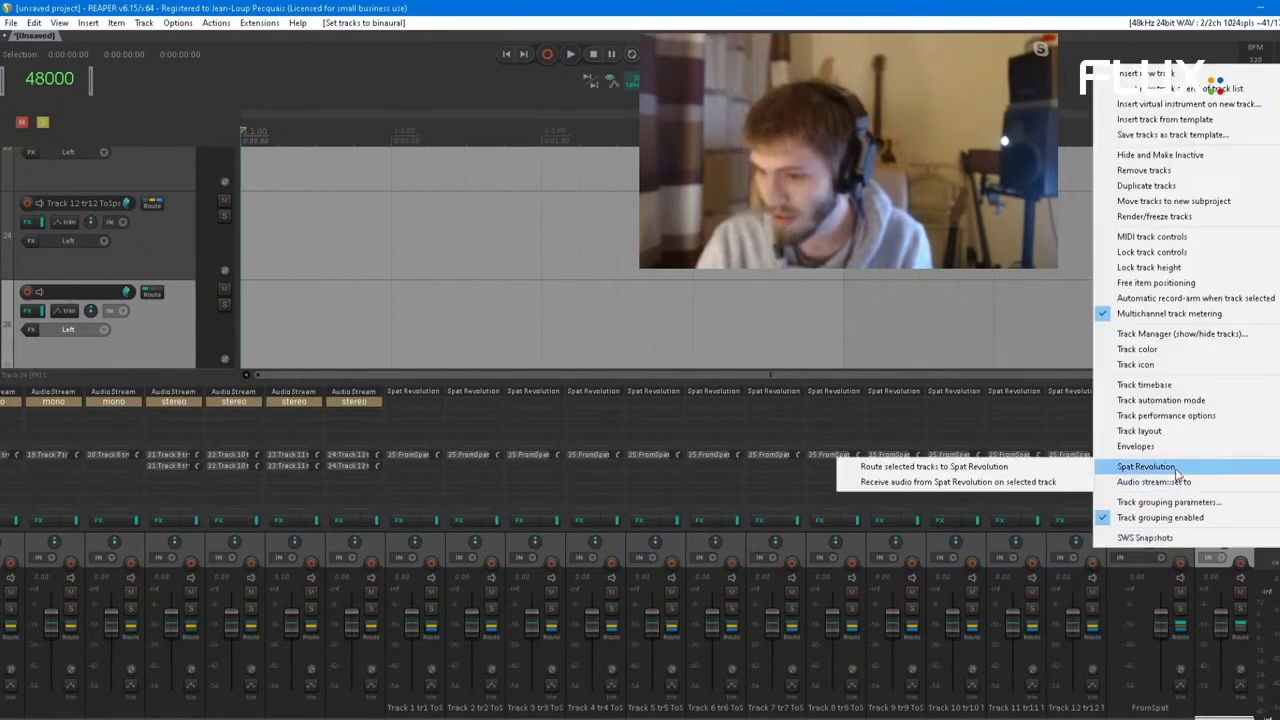
Make the Binaural track receive Spat Revolution audio, then launch Spat Revolution
left_click(995, 482)
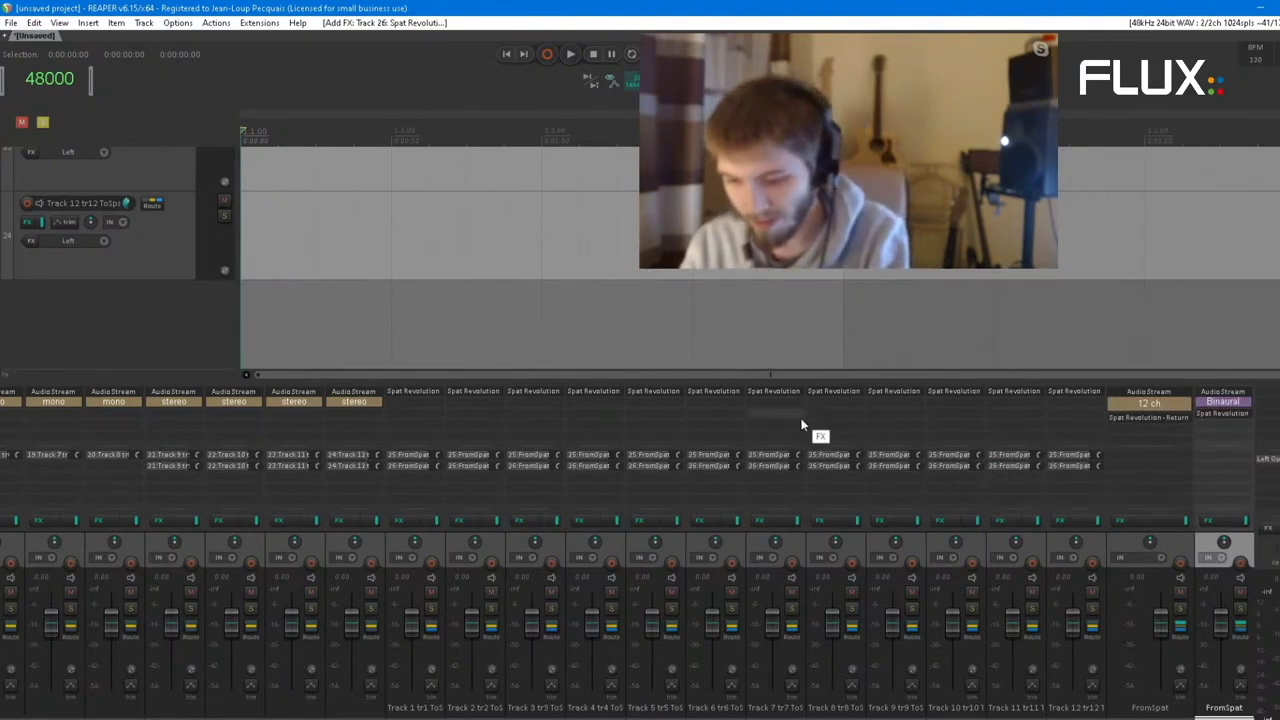
key("super")
type("Spat Revolution")
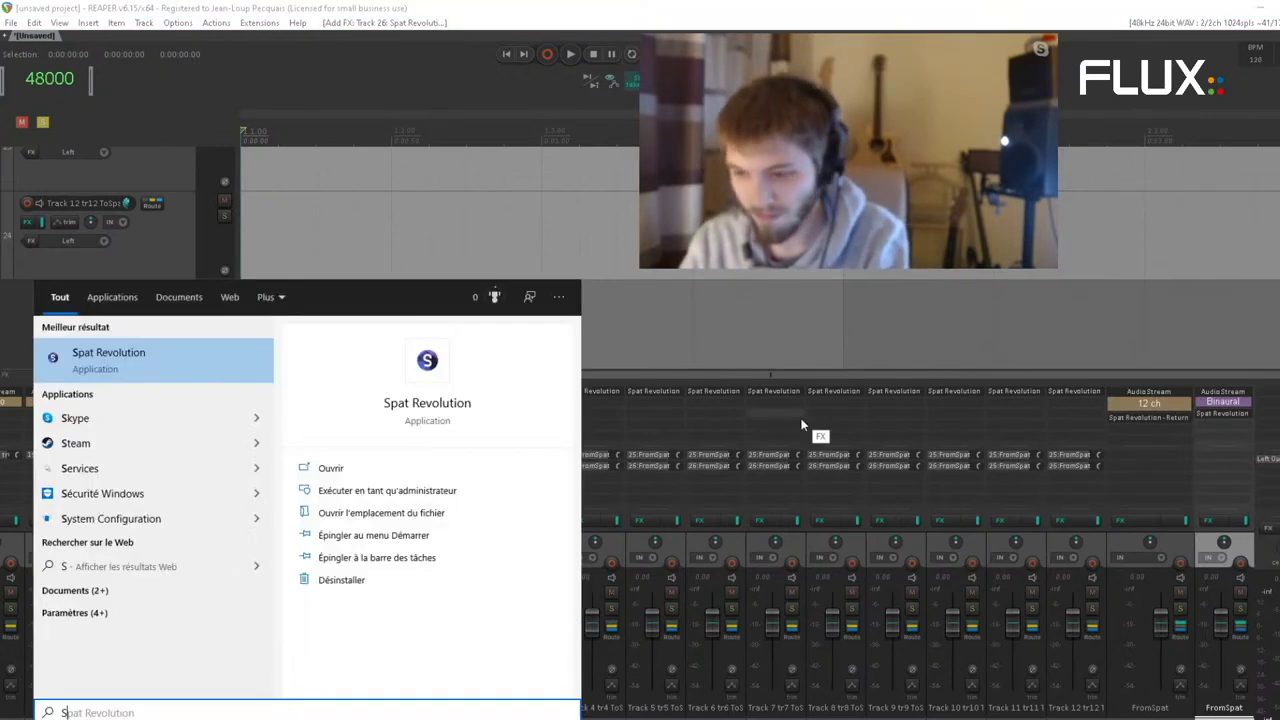
key("Return")
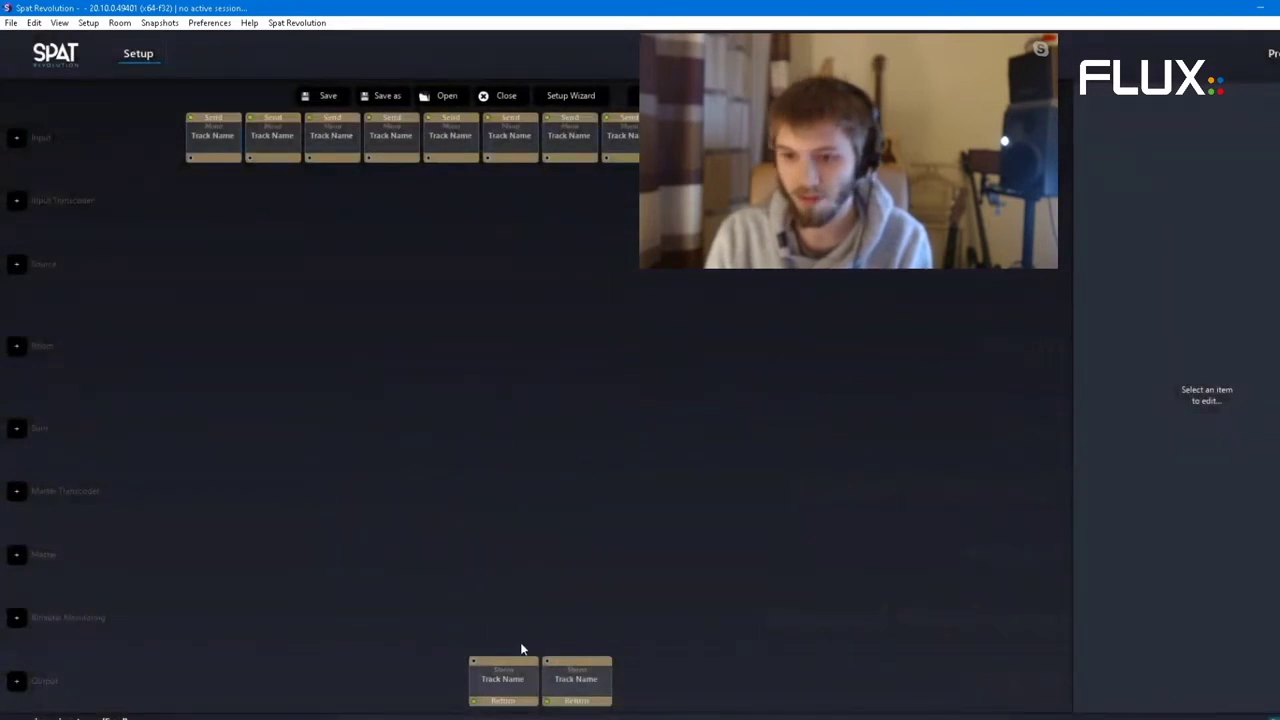
Marquee-select the input Send nodes and drag them onto the output Return node
left_click_drag(159, 151, 720, 192)
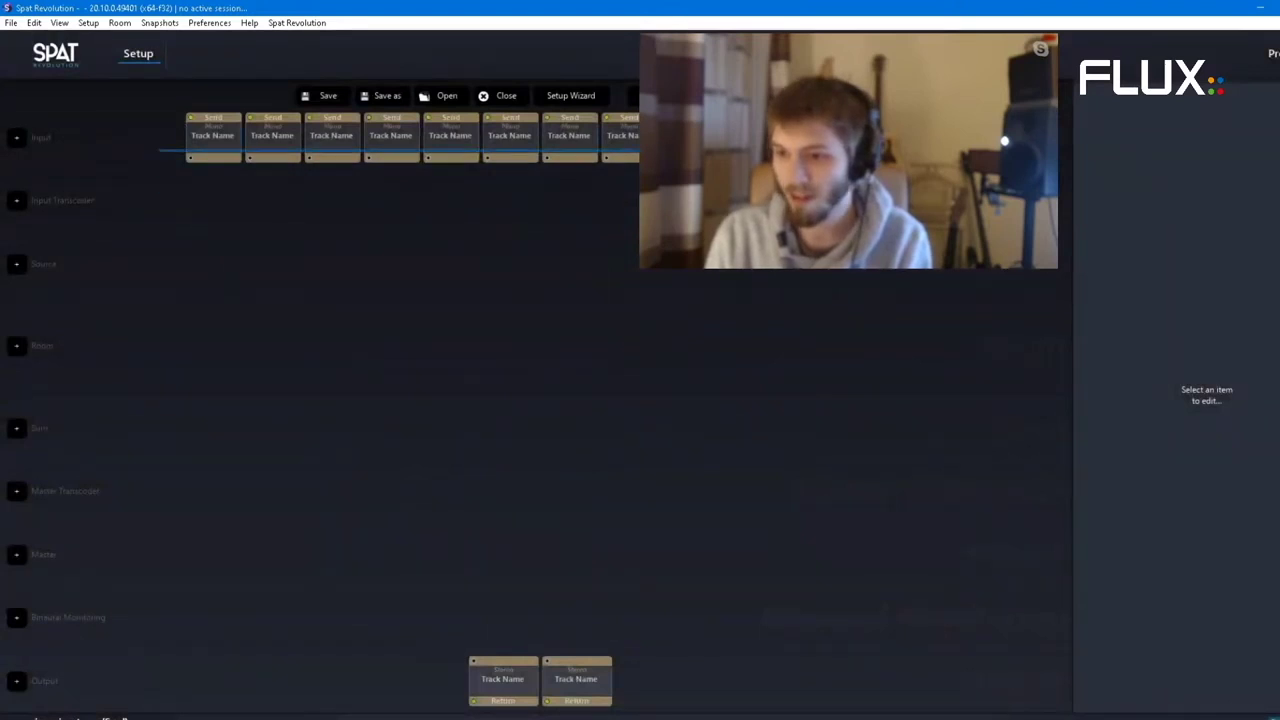
left_click(726, 305)
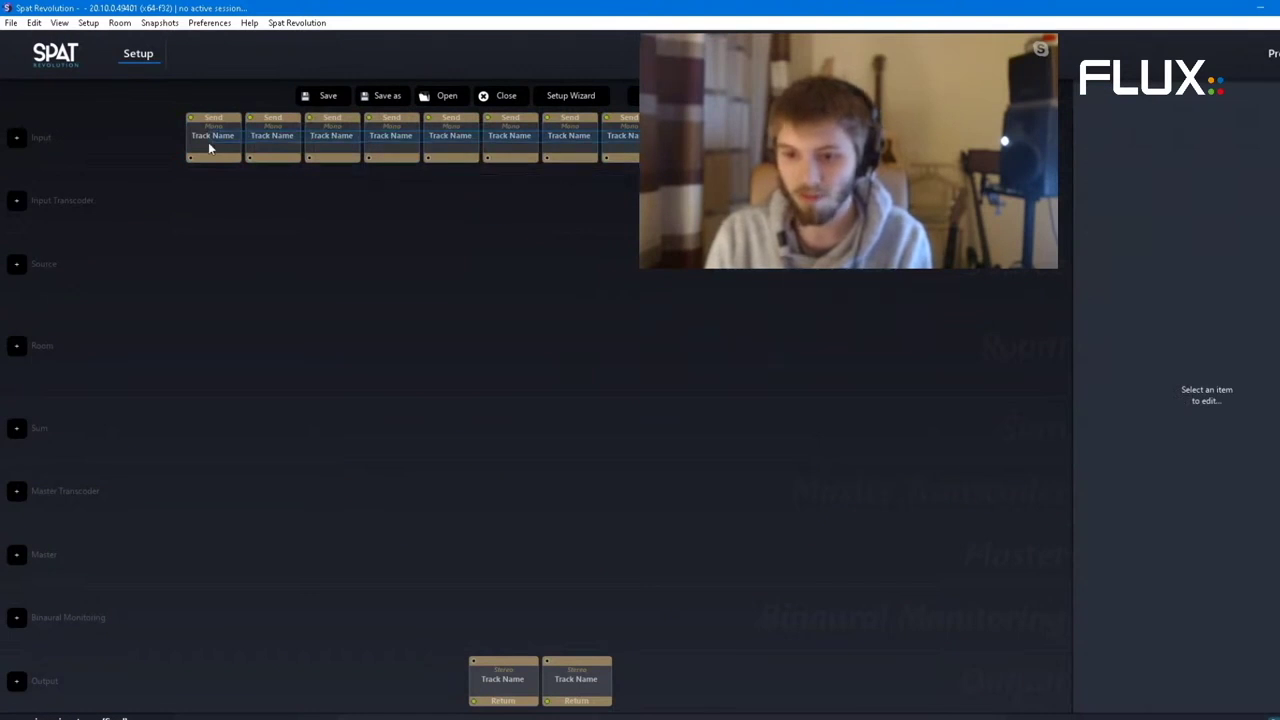
left_click_drag(208, 147, 490, 680)
Create sources, Room 1 and output from the sends, with Room 1 set to 7.1.4 Dolby Atmos
left_click(539, 357)
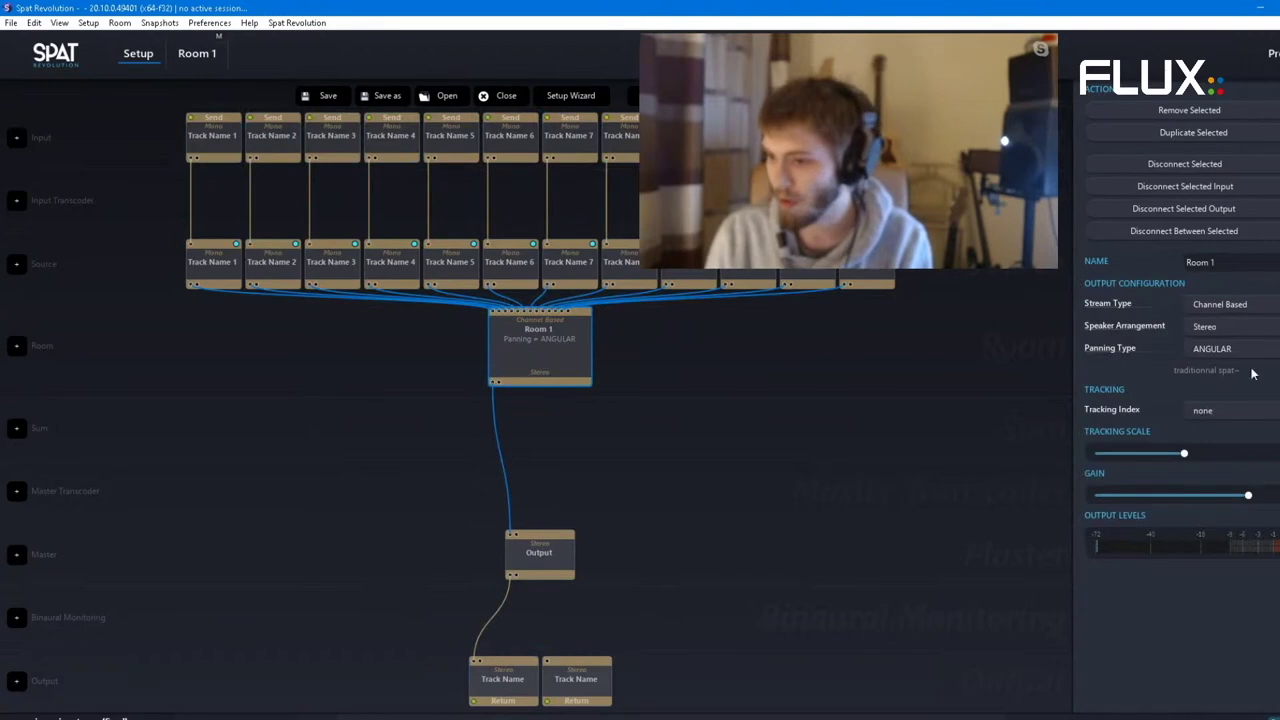
left_click(1222, 325)
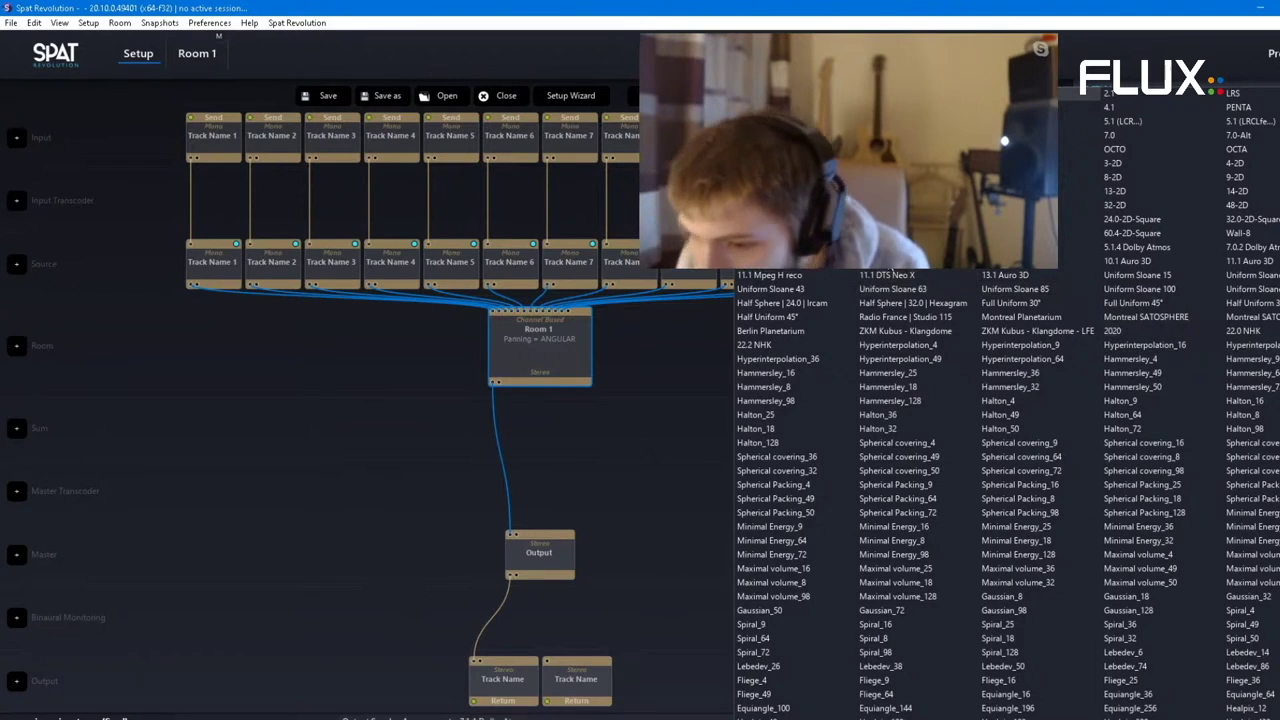
left_click(1005, 247)
left_click(637, 472)
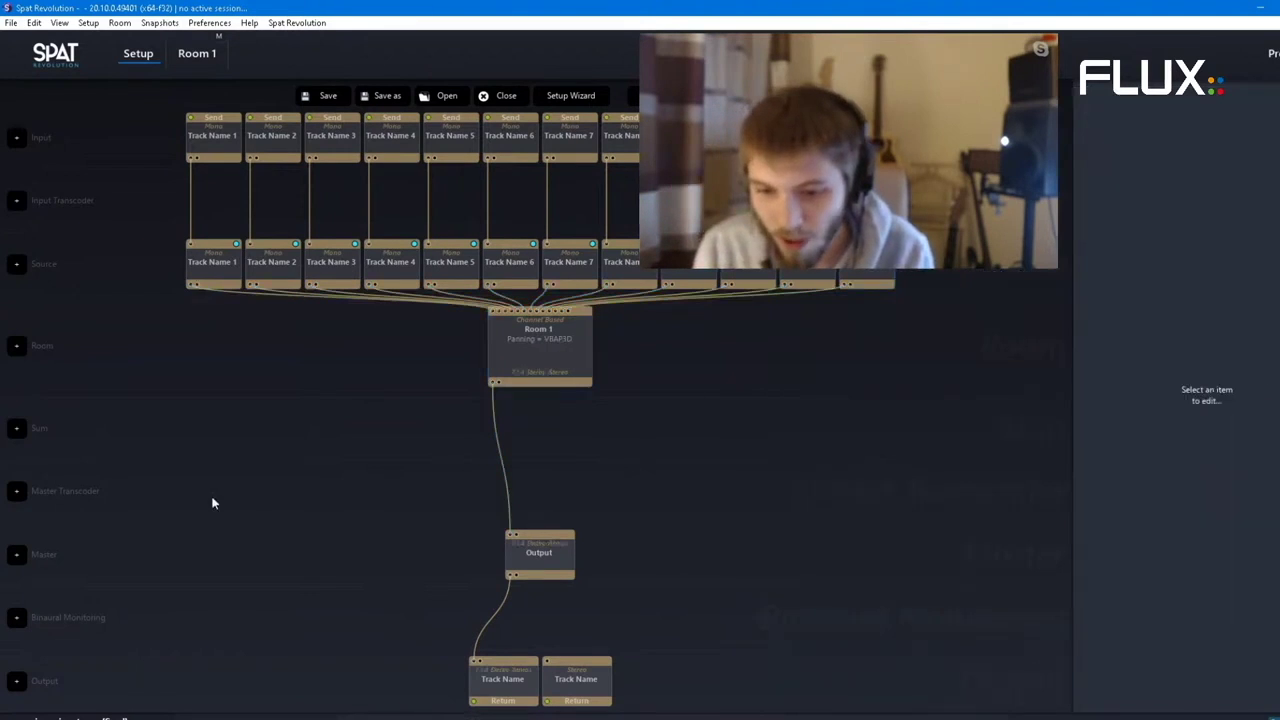
Add a Binaural Monitoring node and a second Master, wiring Room 1 through them to the second return
left_click(16, 617)
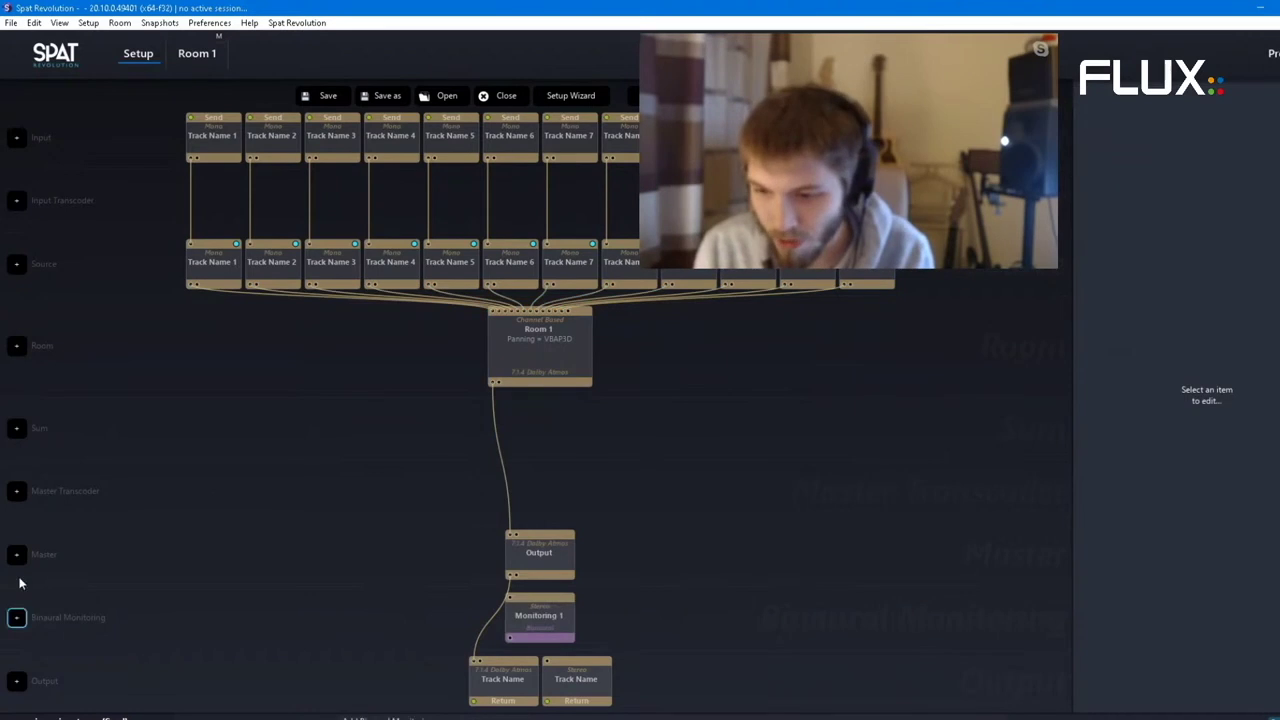
left_click(16, 554)
left_click_drag(519, 363, 575, 678)
left_click(727, 538)
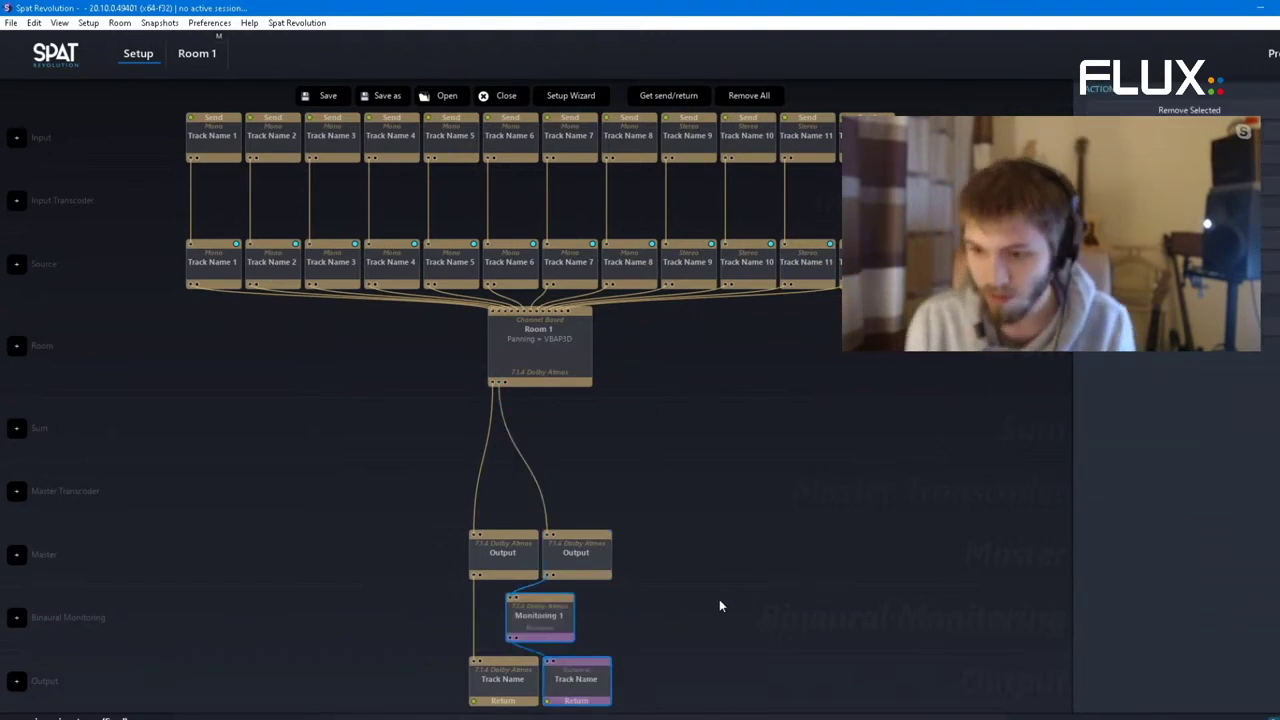
left_click(719, 601)
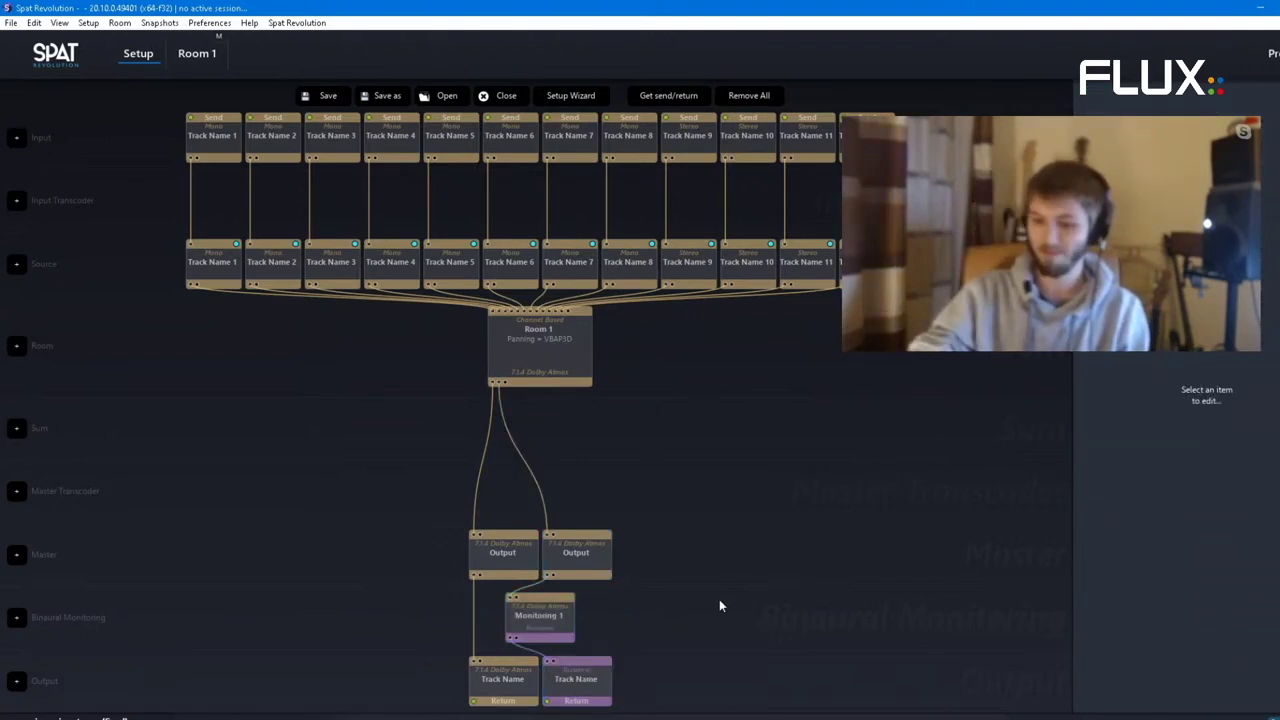
Return to REAPER's mixer and select a stereo source track to check its sends to returns 25 and 26
key("alt+Tab")
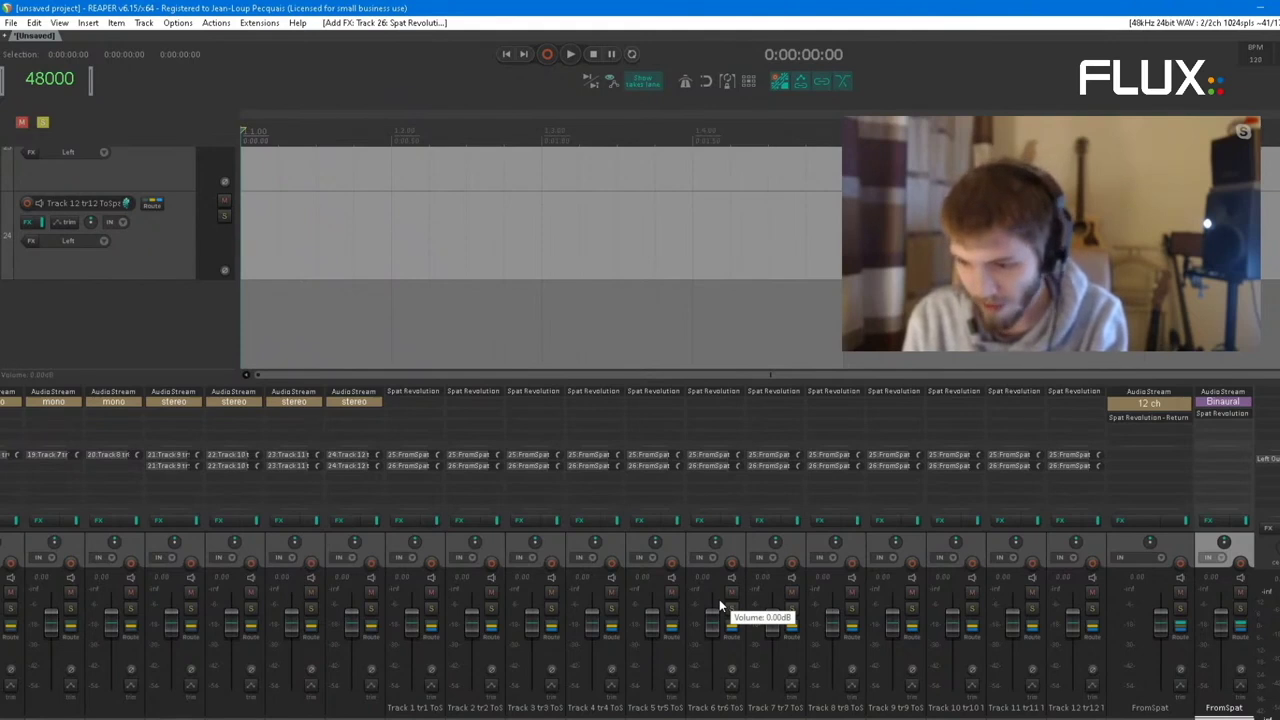
scroll(632, 711, "left", 2)
scroll(628, 550, "left", 3)
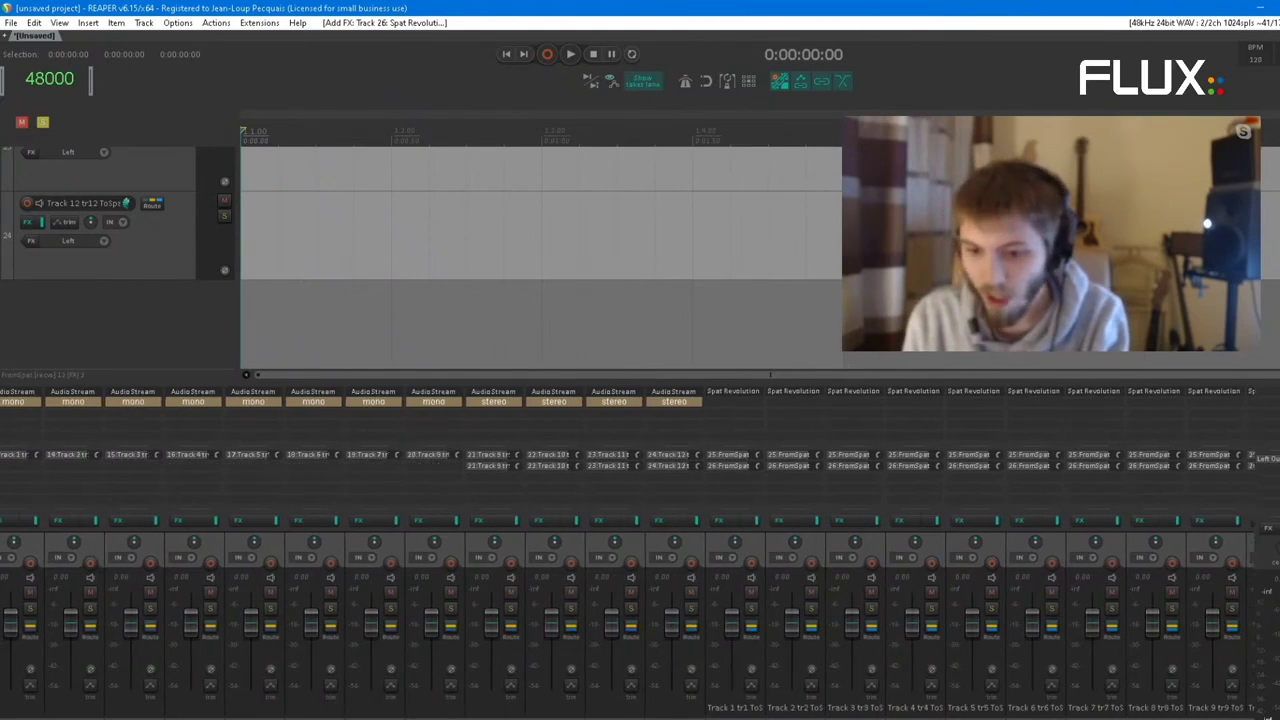
scroll(628, 550, "left", 1)
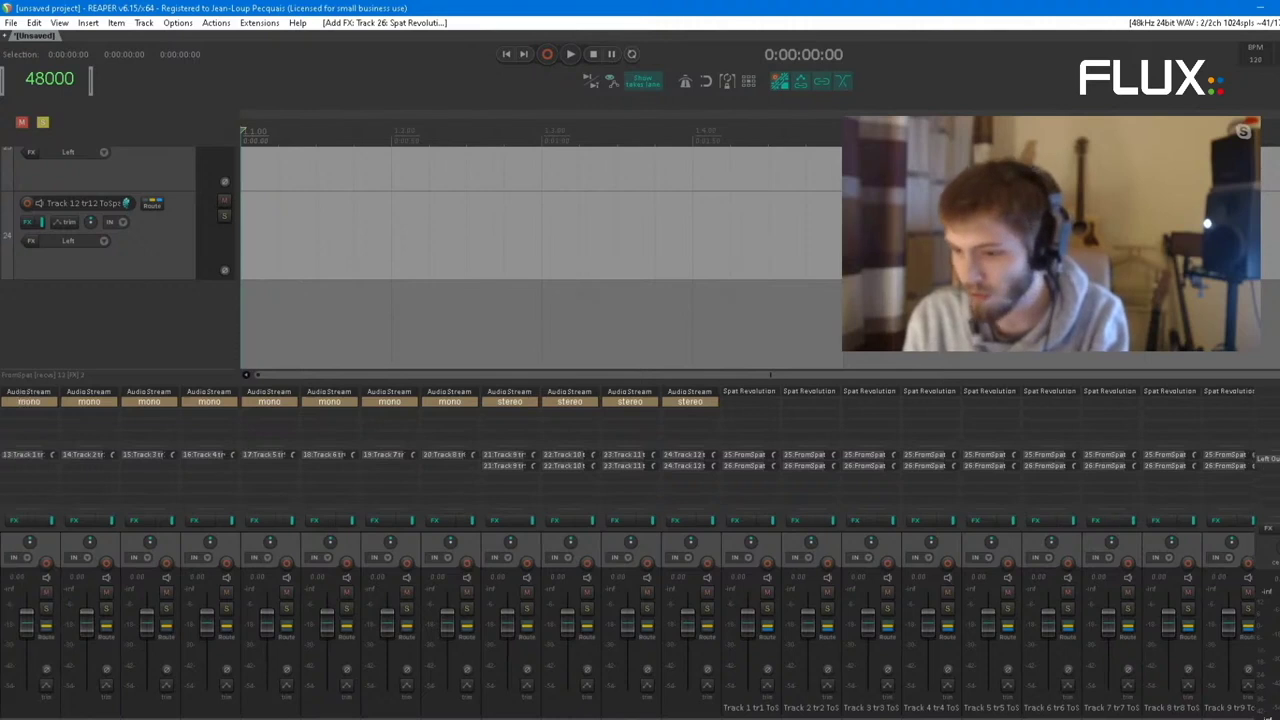
scroll(380, 628, "right", 5)
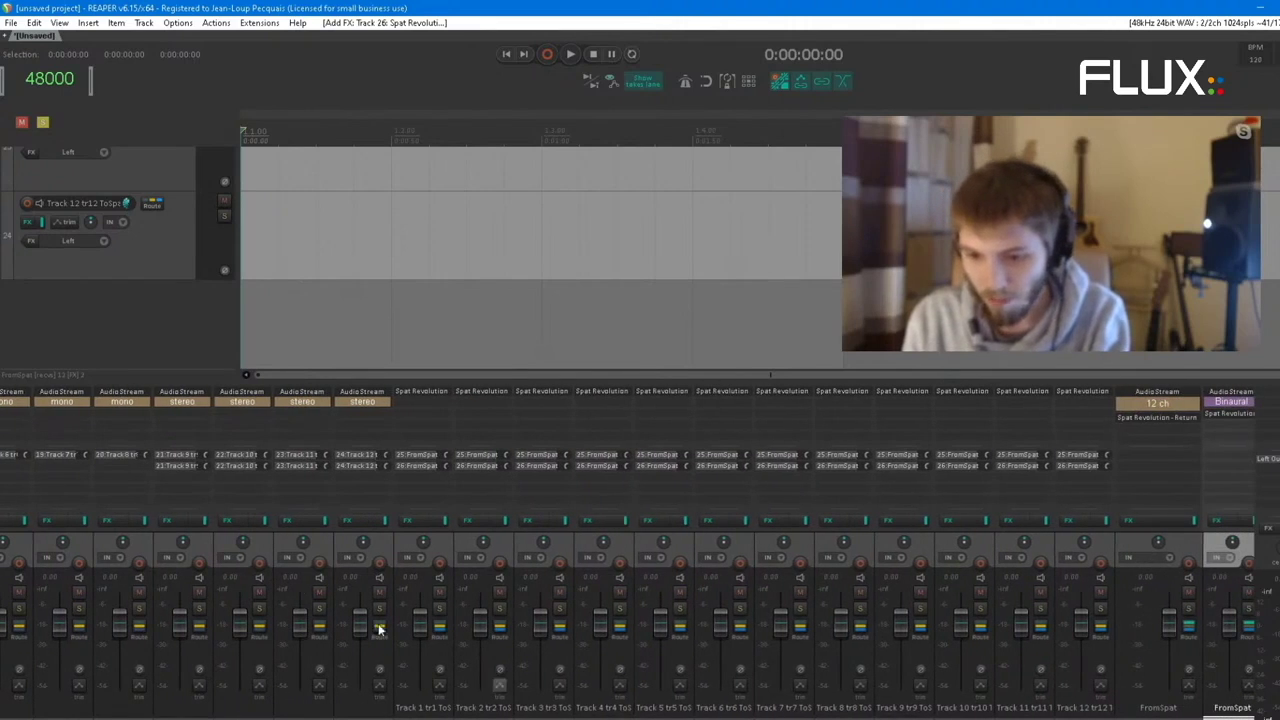
left_click(263, 550)
key("alt+Tab")
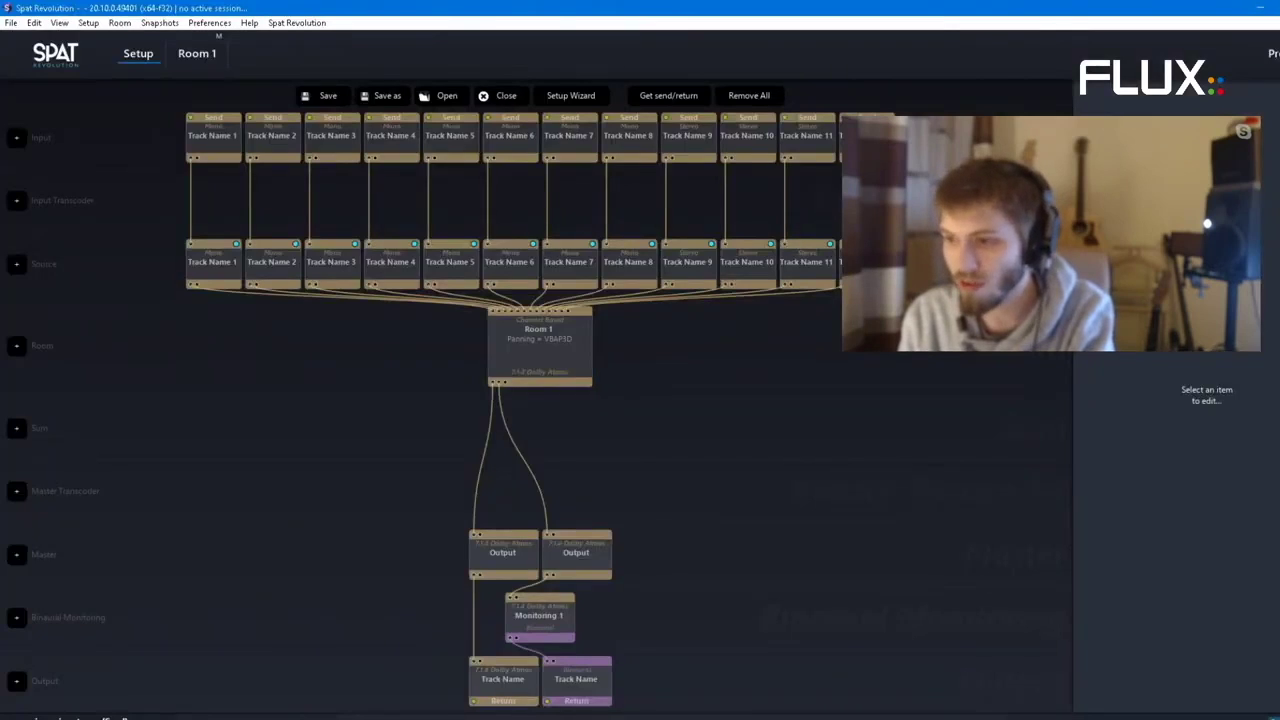
key("alt+Tab")
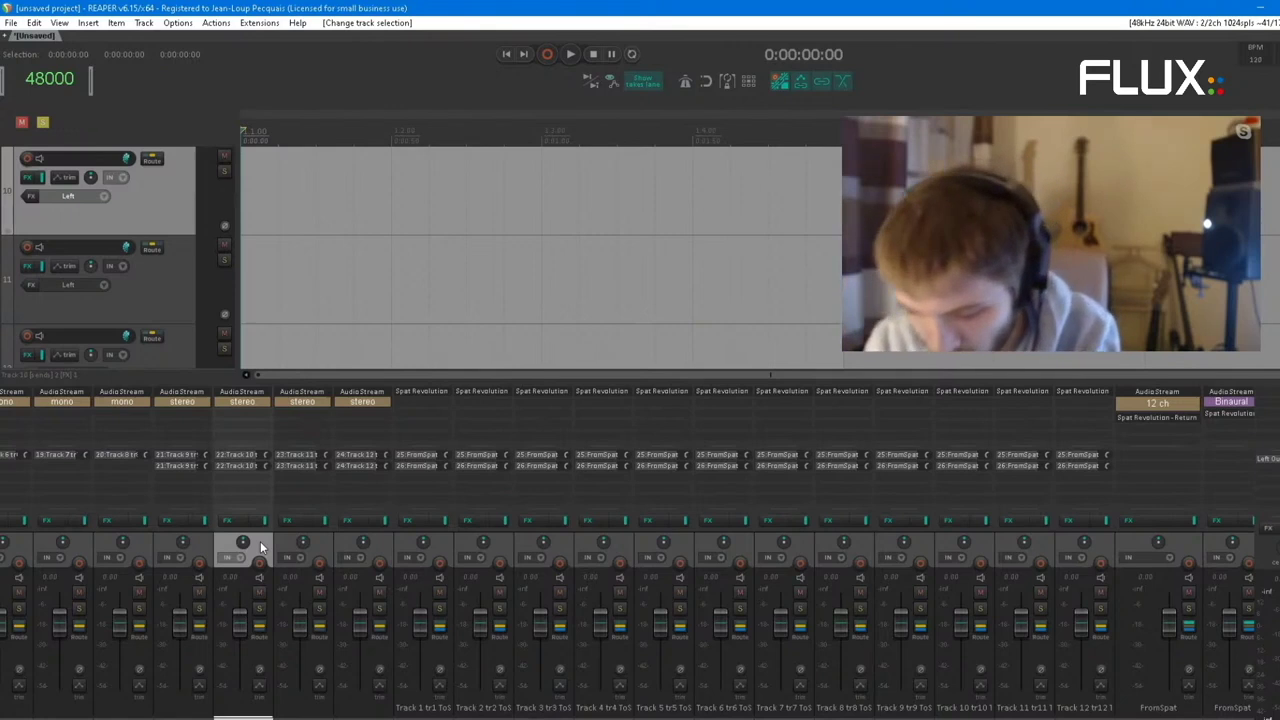
Delete all 26 existing tracks from the session
key("ctrl+a")
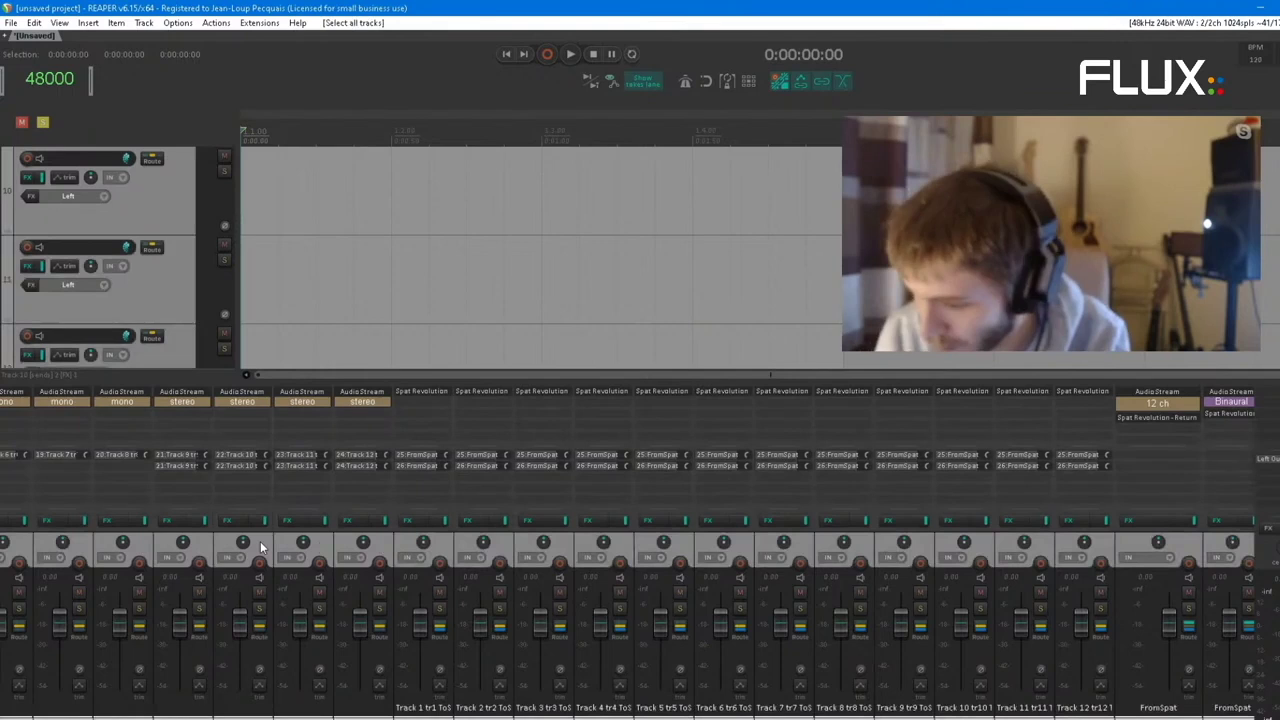
key("Delete")
key("Return")
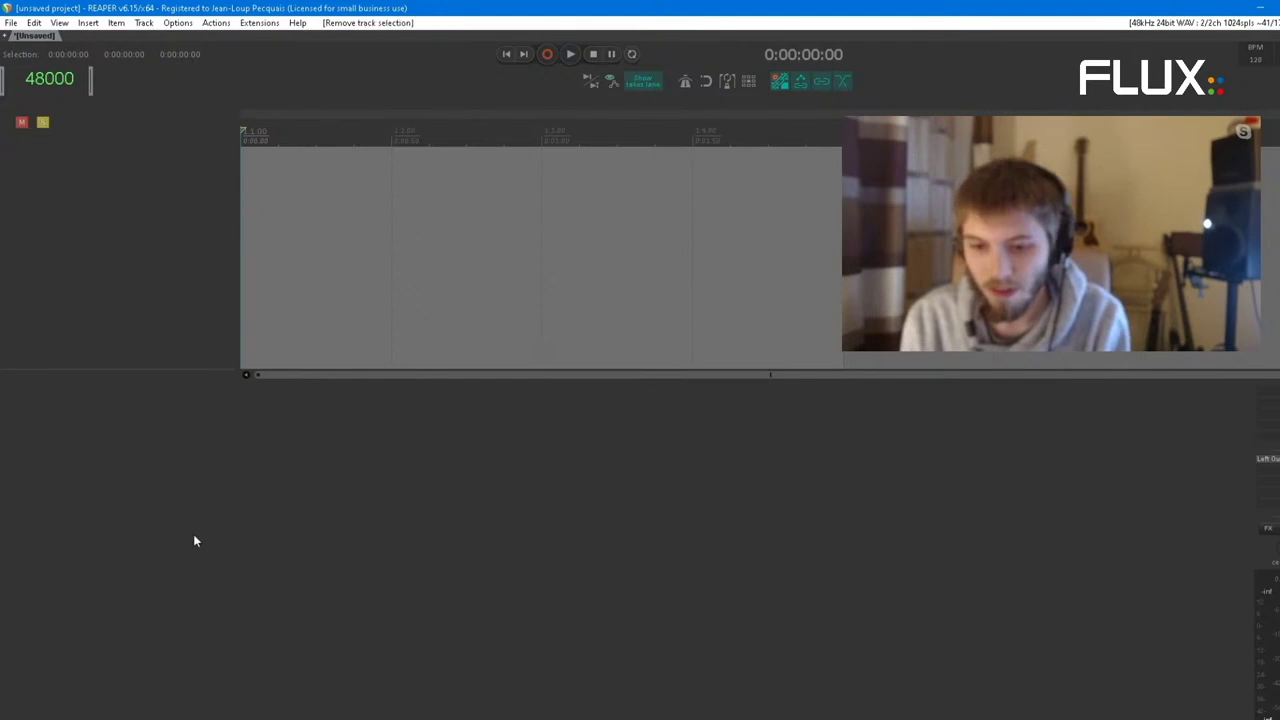
Add four new empty tracks to the project
double_click(193, 534)
double_click(215, 530)
double_click(281, 520)
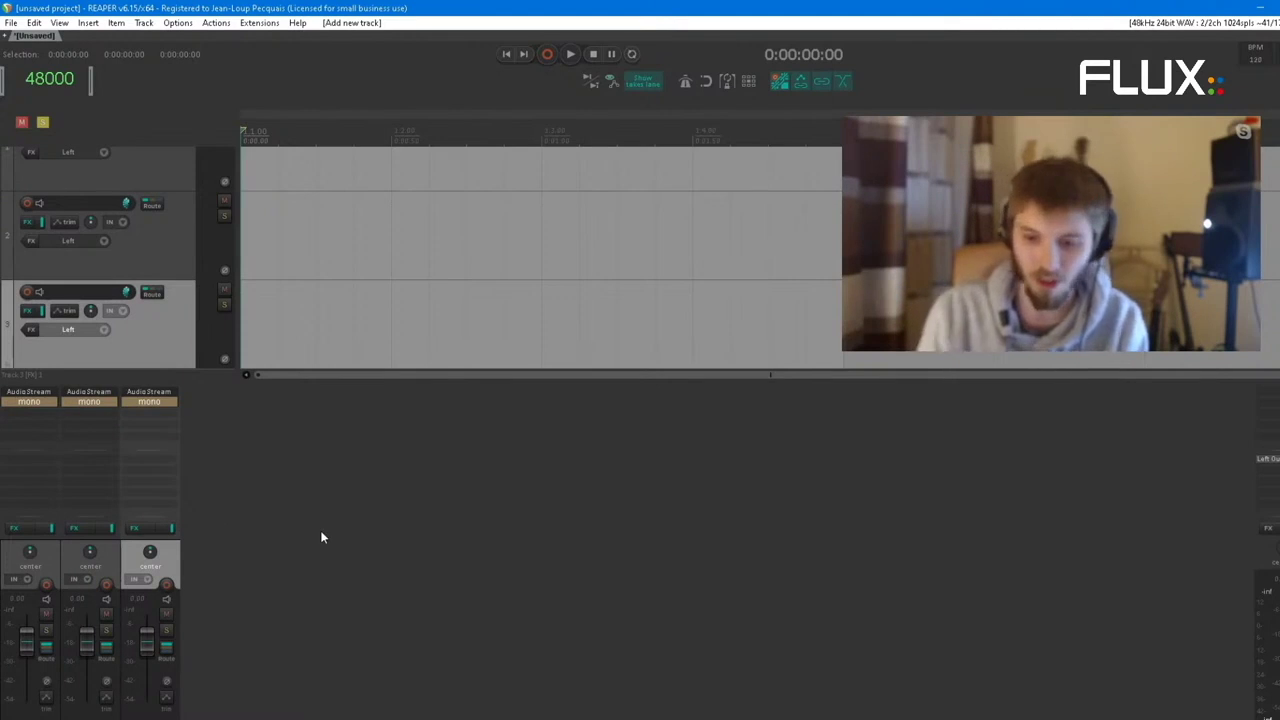
double_click(320, 537)
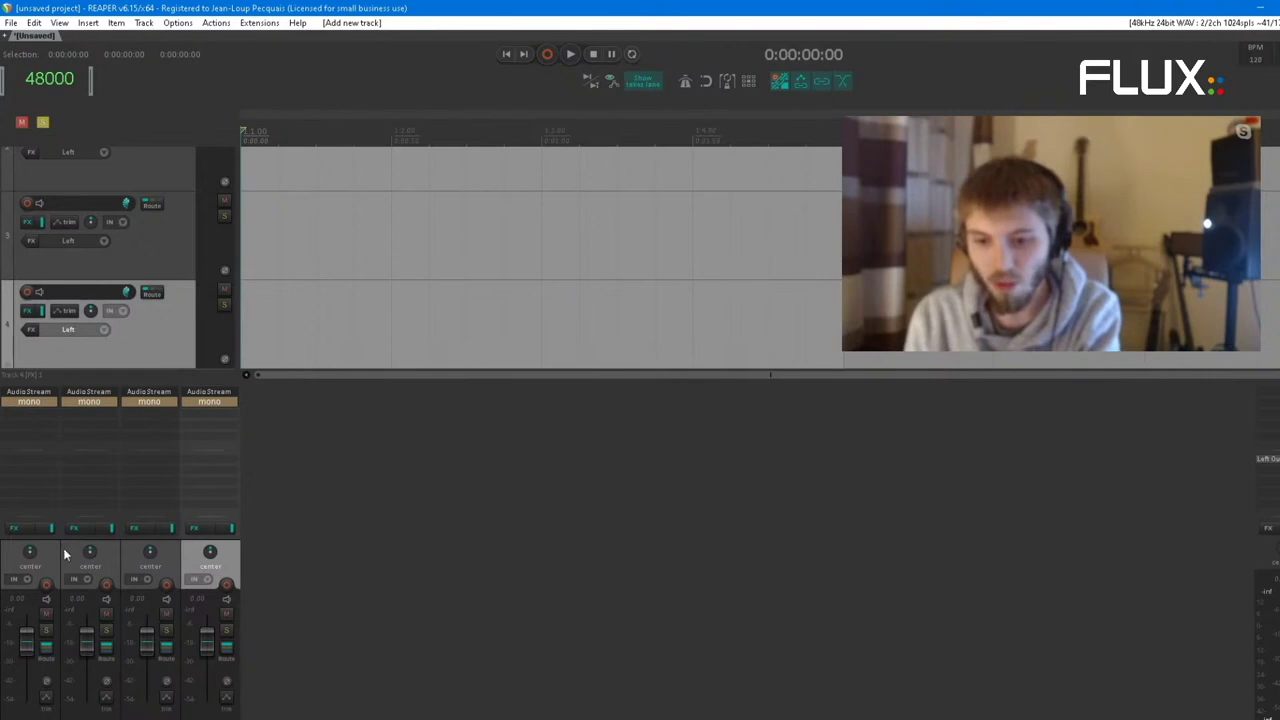
Try nesting track 2 under track 1, undo it, then select tracks 1–4
key("ctrl+a")
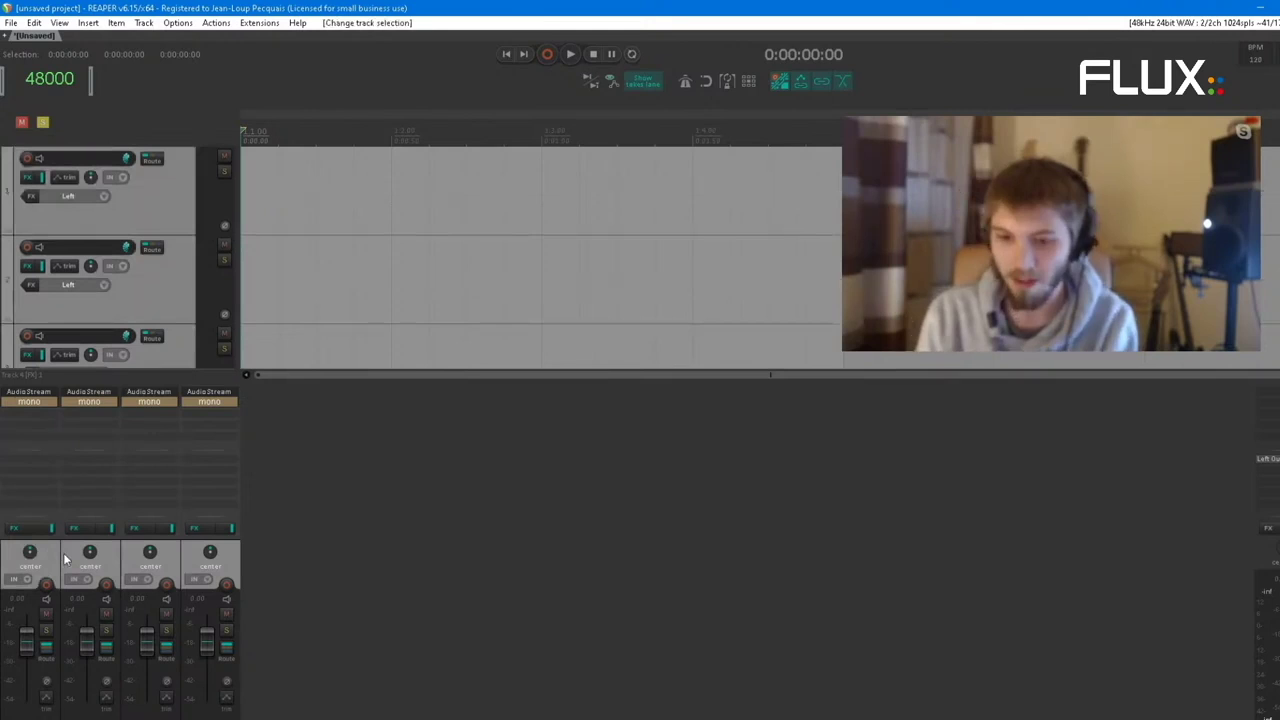
left_click_drag(98, 553, 351, 400)
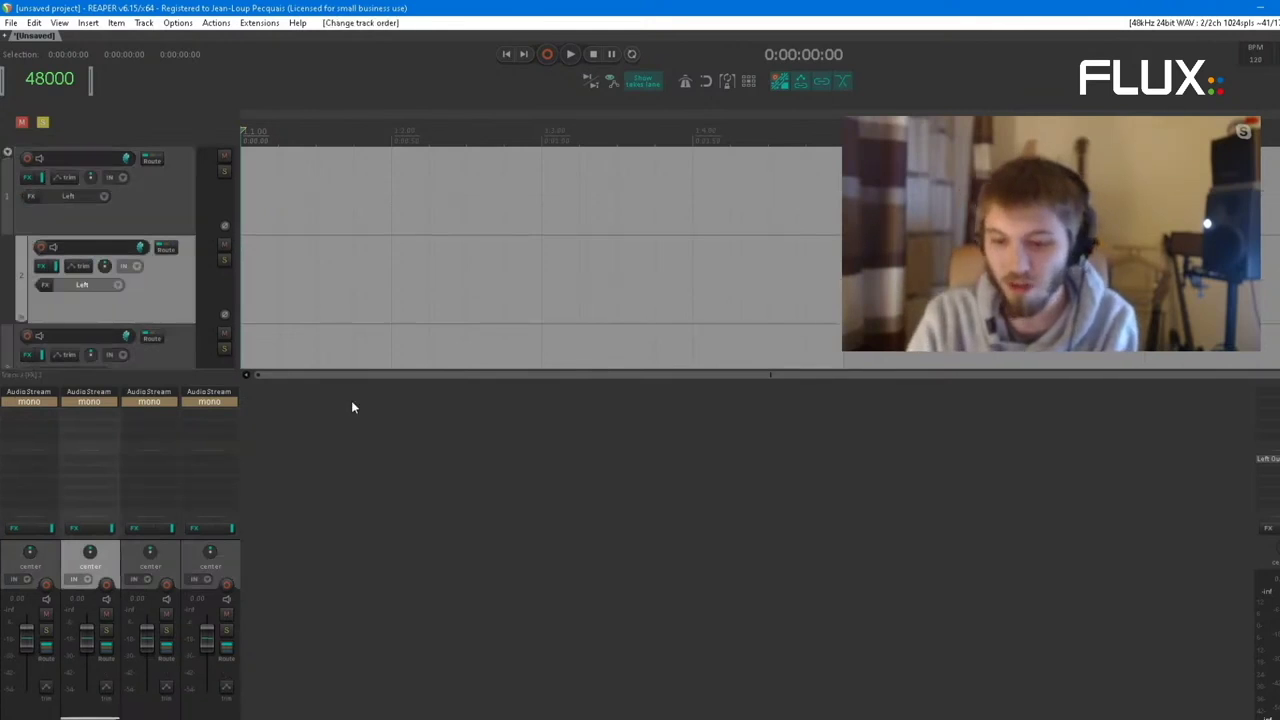
key("ctrl+z")
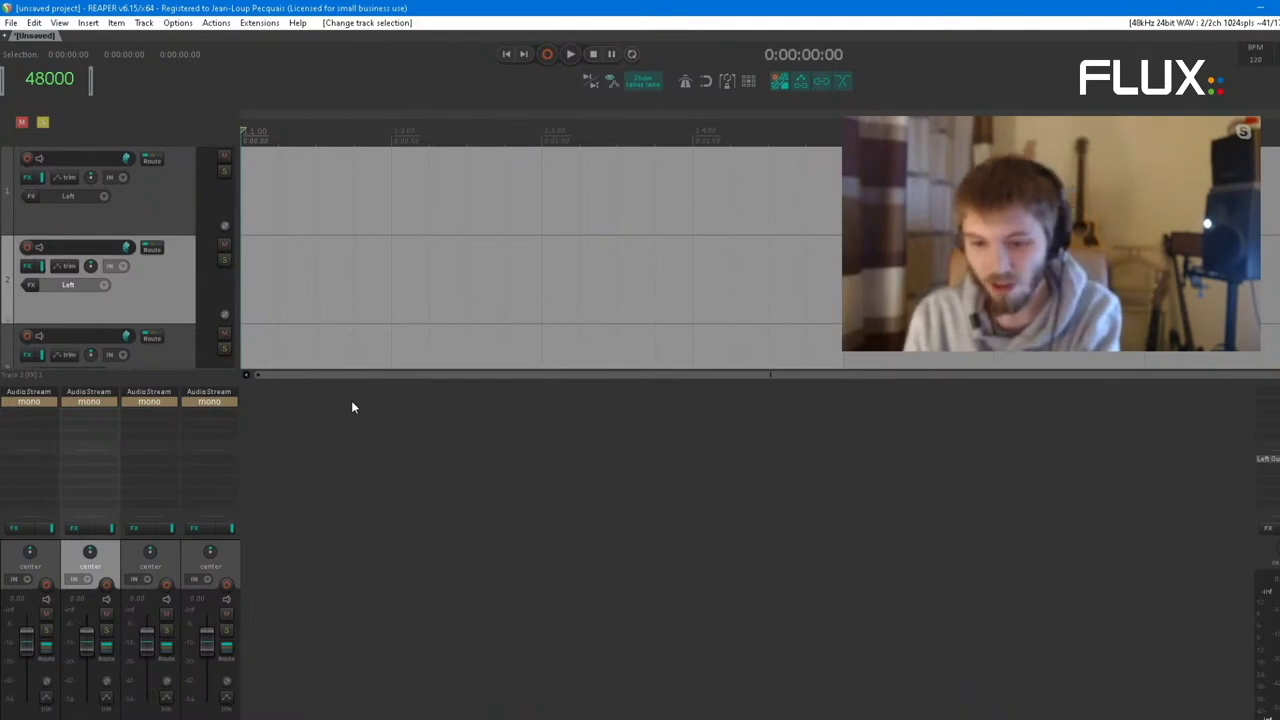
left_click(48, 566)
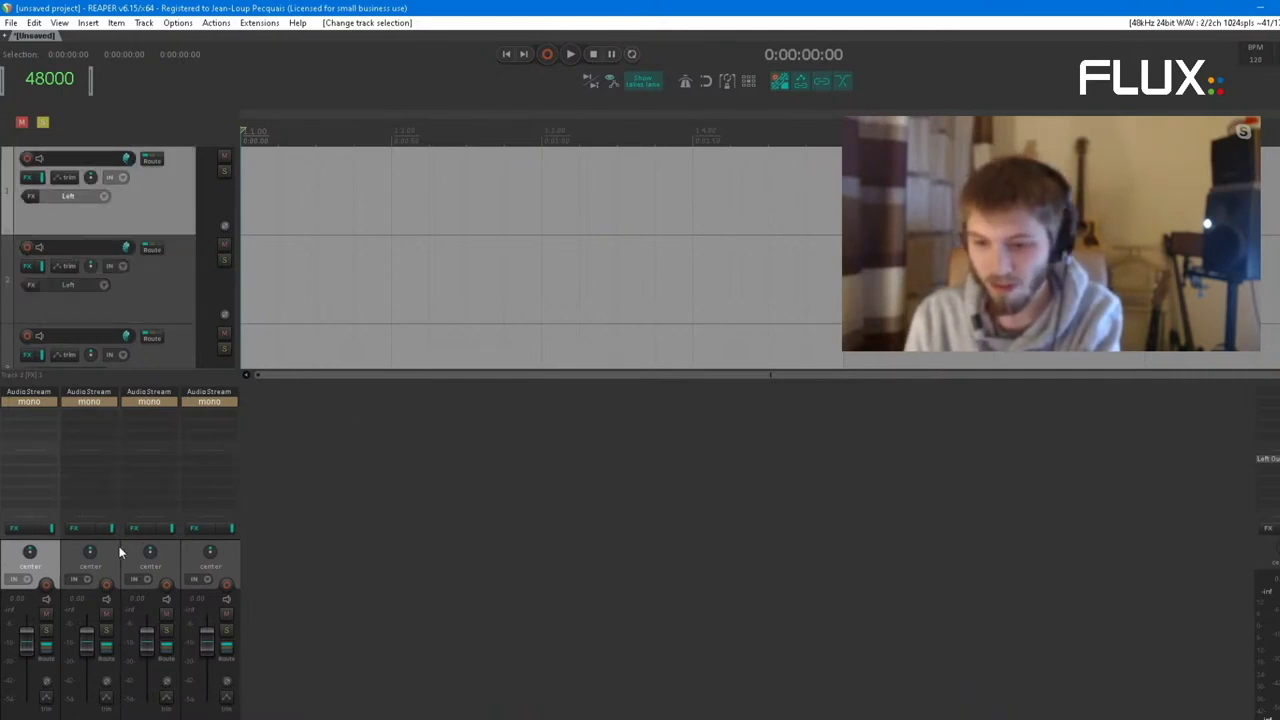
left_click(183, 557, "shift")
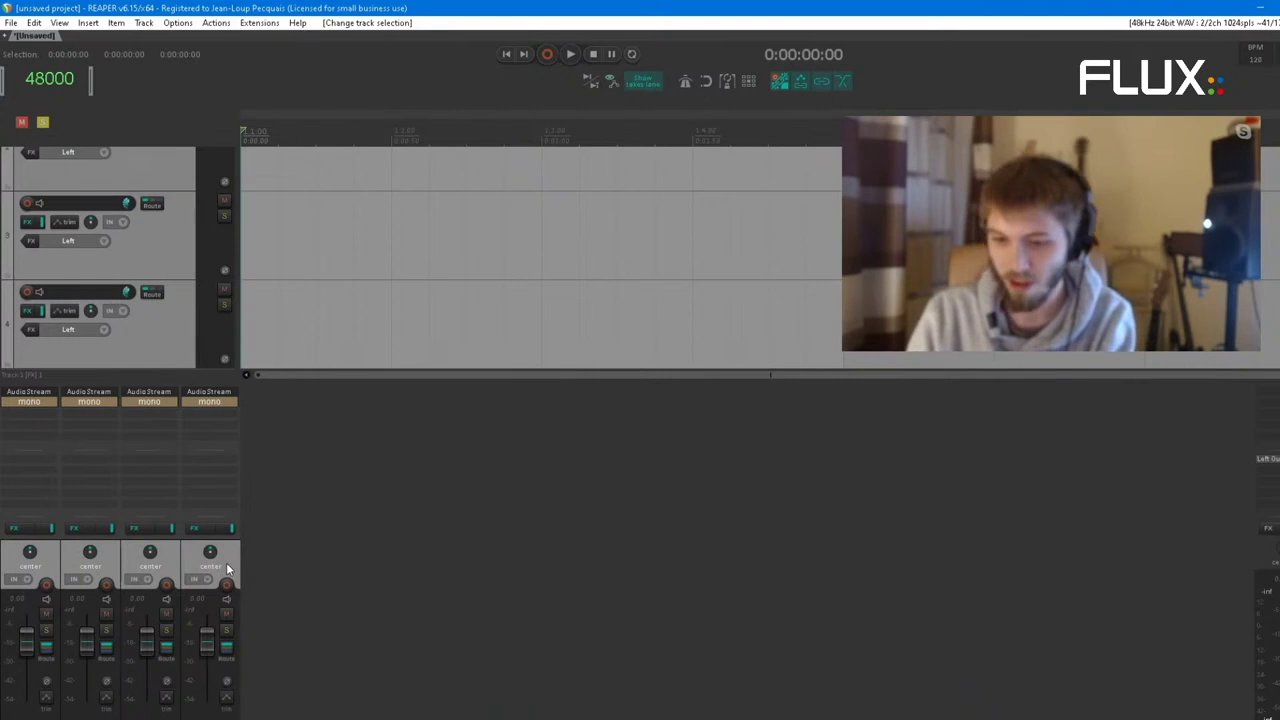
key("ctrl+shift+n")
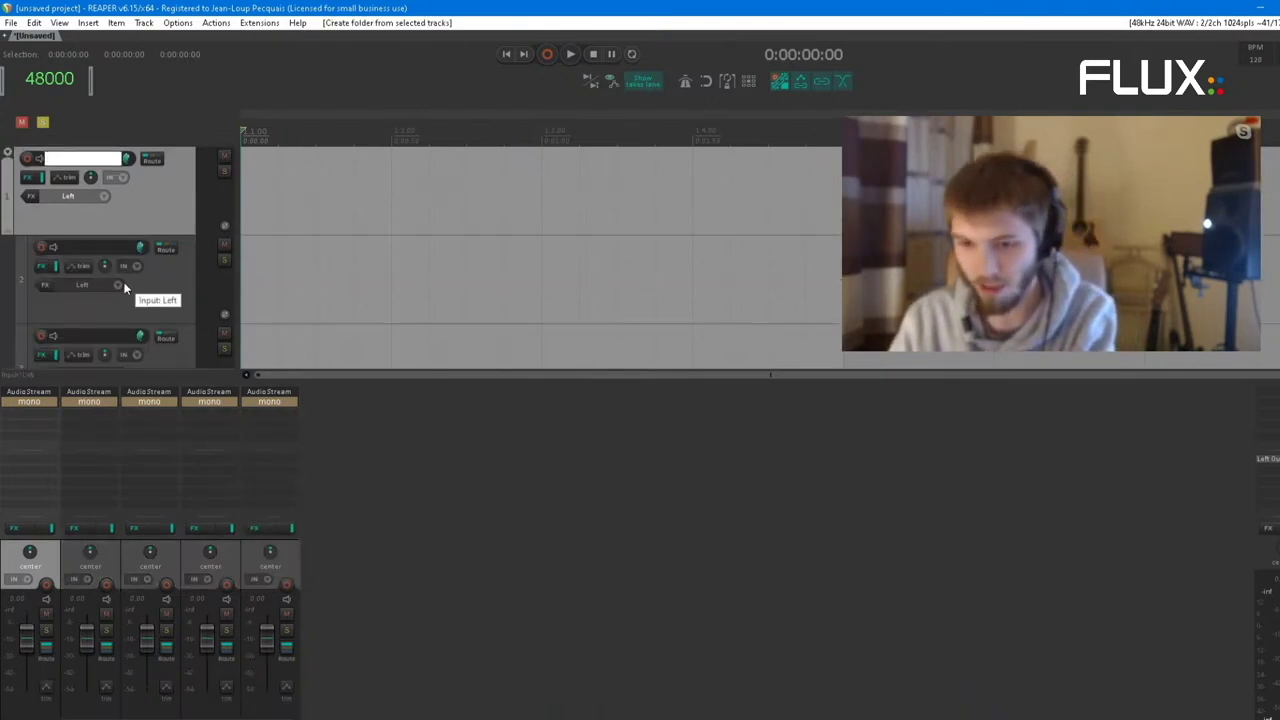
type("bus")
key("Return")
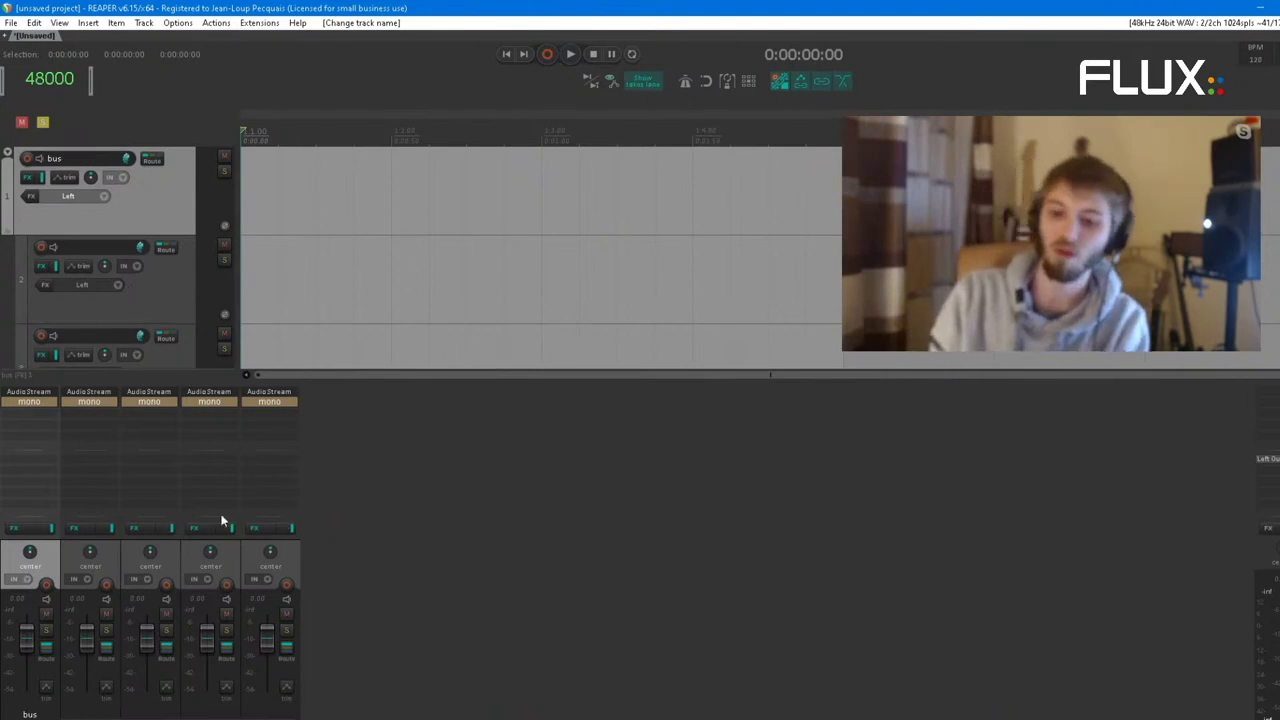
key("ctrl+z")
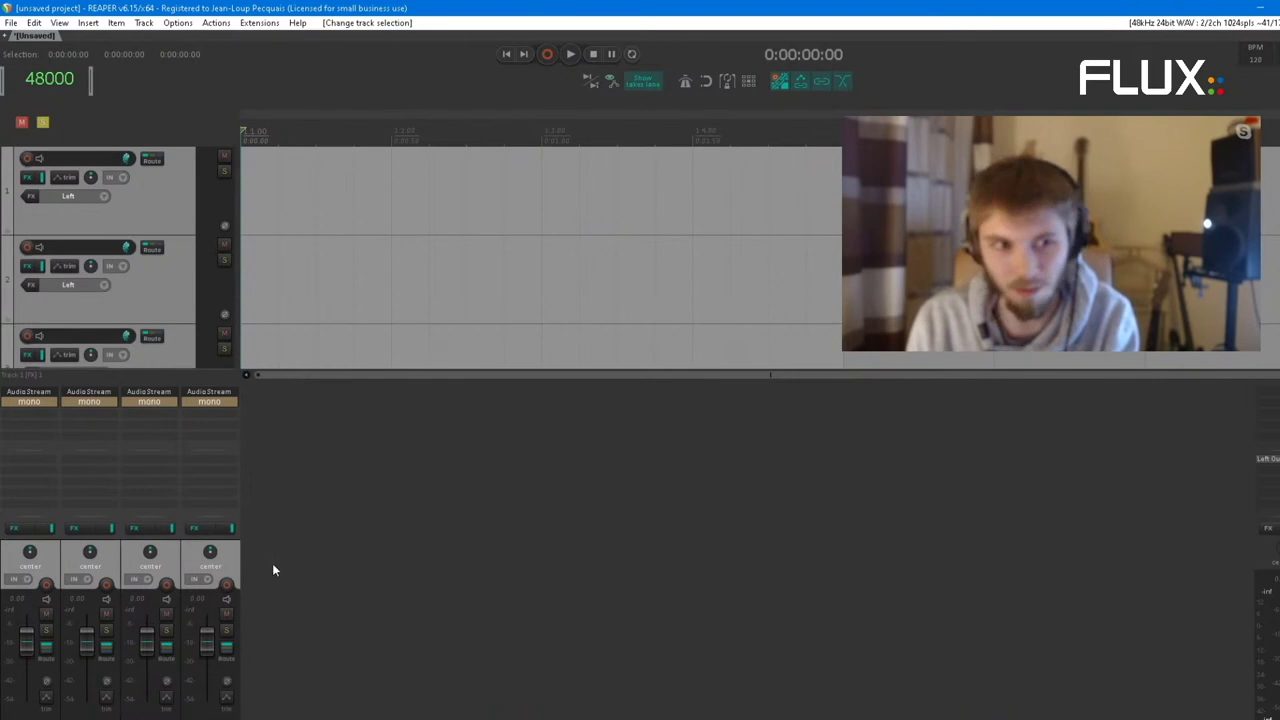
left_click(276, 568)
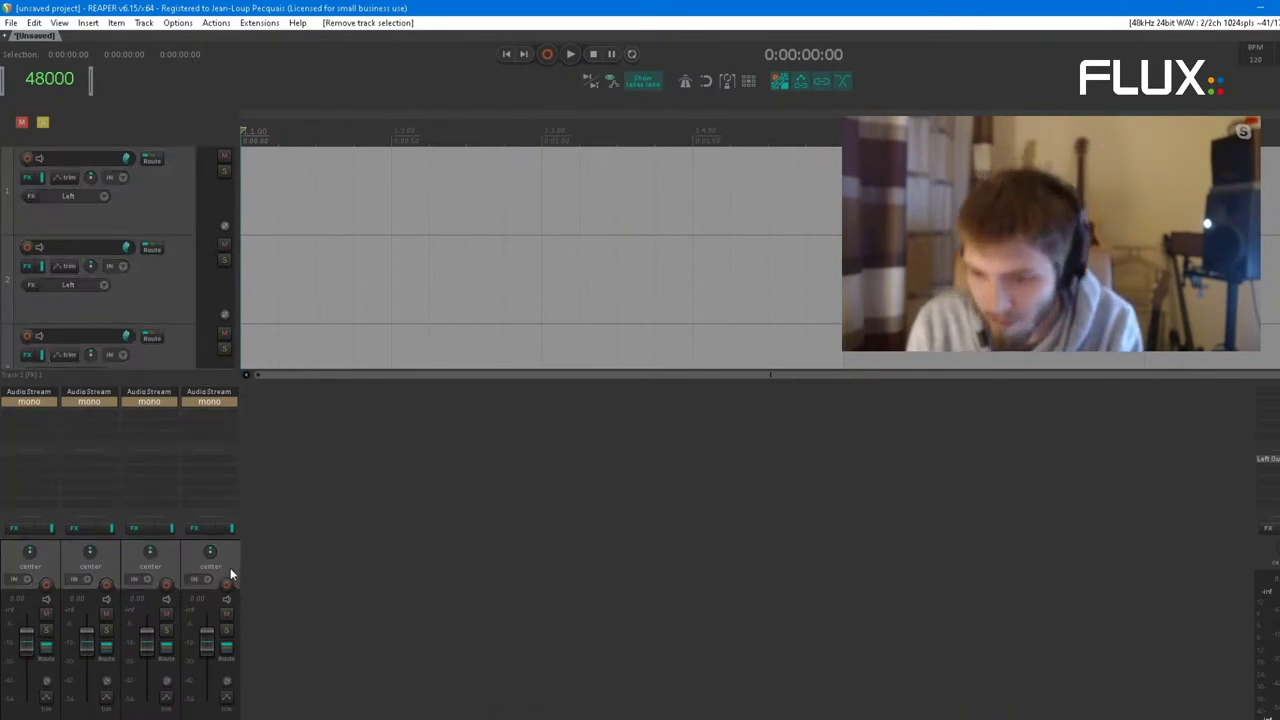
left_click(231, 564)
Set track 4's audio stream to stereo and track 3's to A-Format
right_click(231, 564)
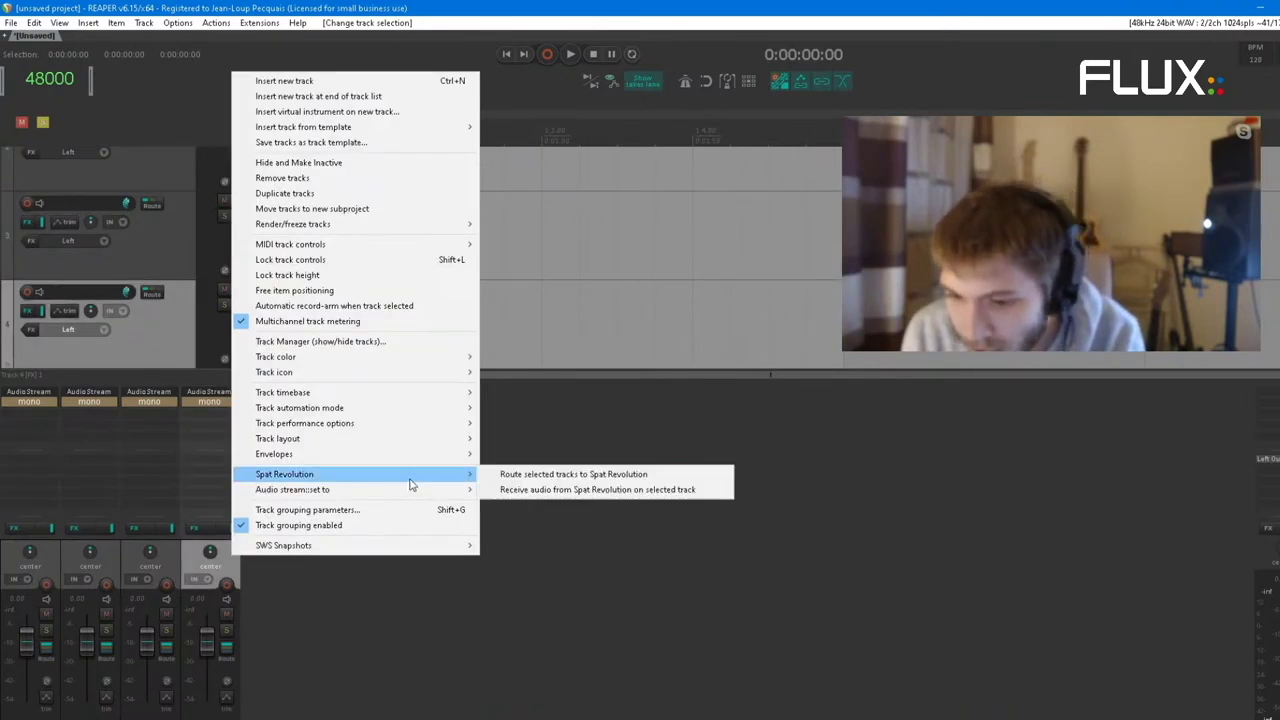
mouse_move(435, 494)
left_click(512, 505)
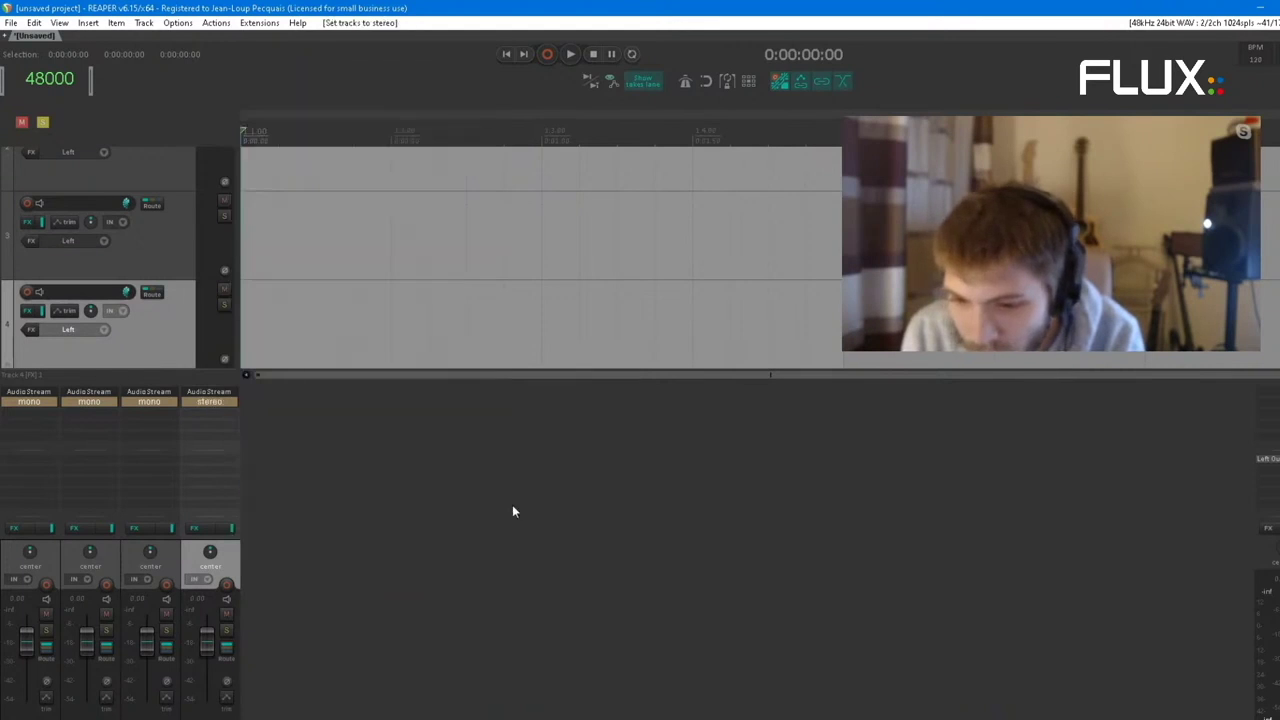
left_click(170, 549)
right_click(168, 548)
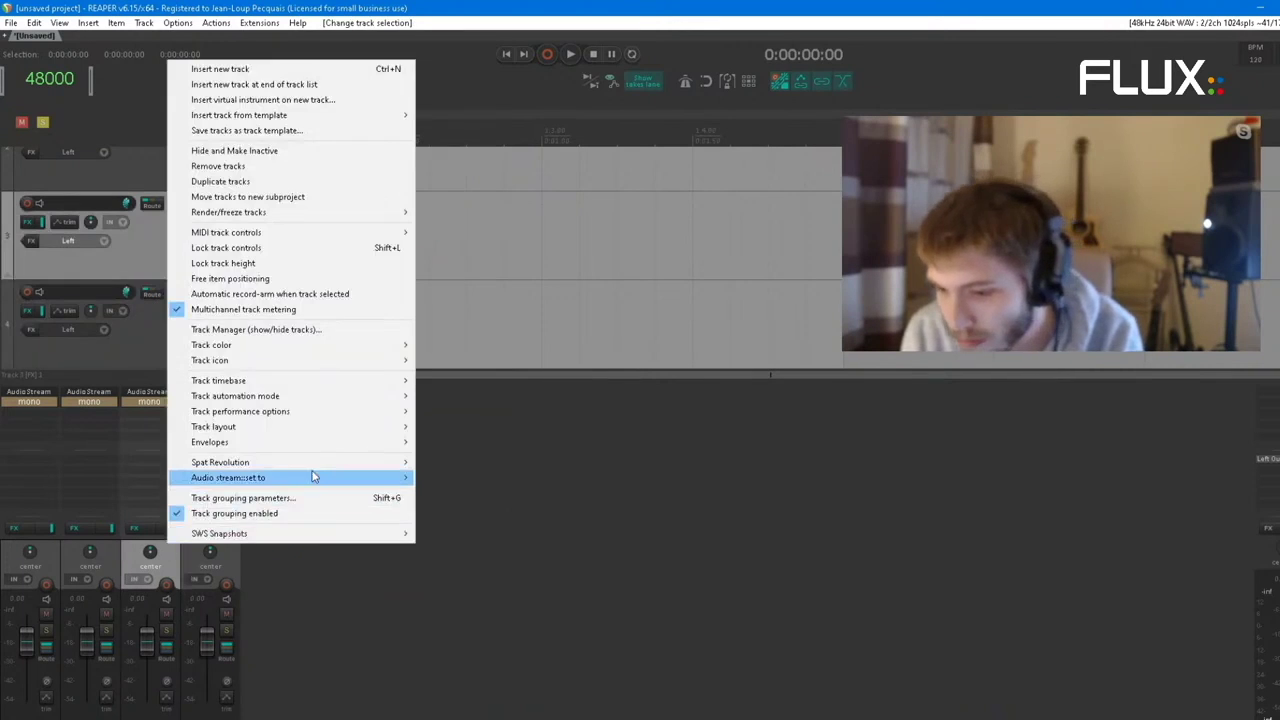
mouse_move(393, 480)
left_click(474, 546)
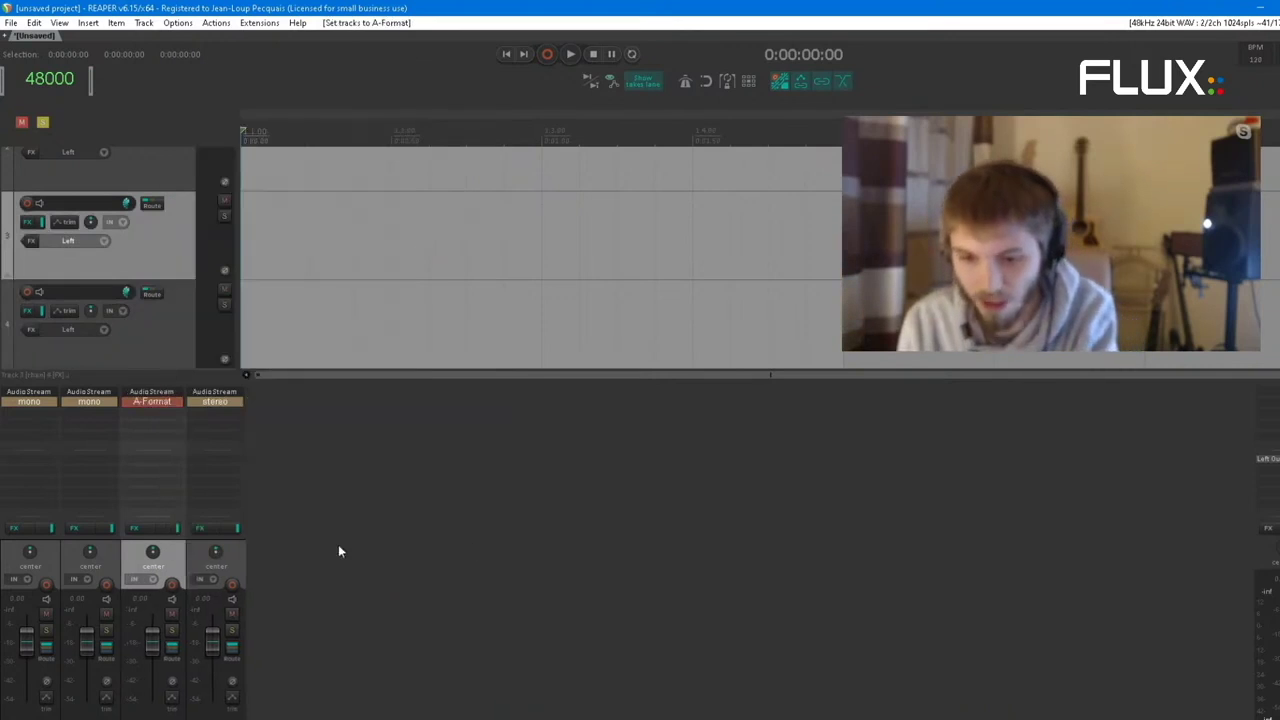
Wrap tracks 1–4 in a new 4 ch folder track
left_click(54, 553)
left_click(196, 554, "shift")
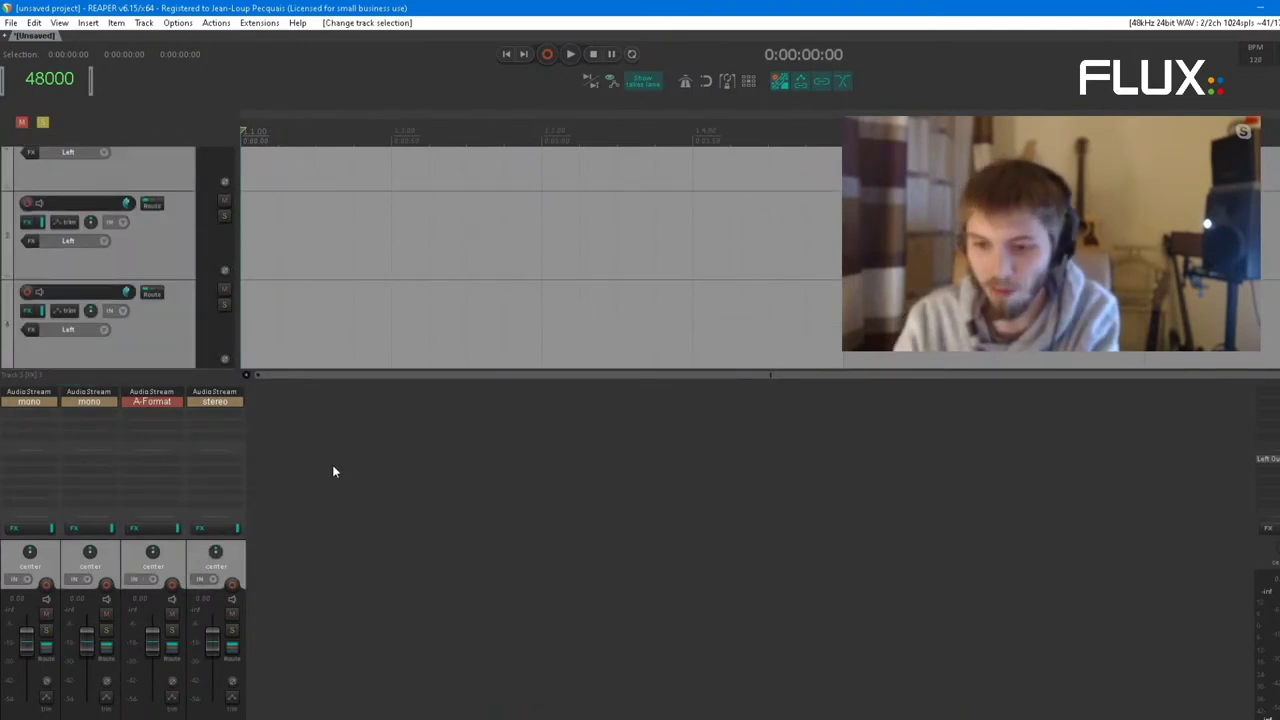
key("ctrl+shift+f")
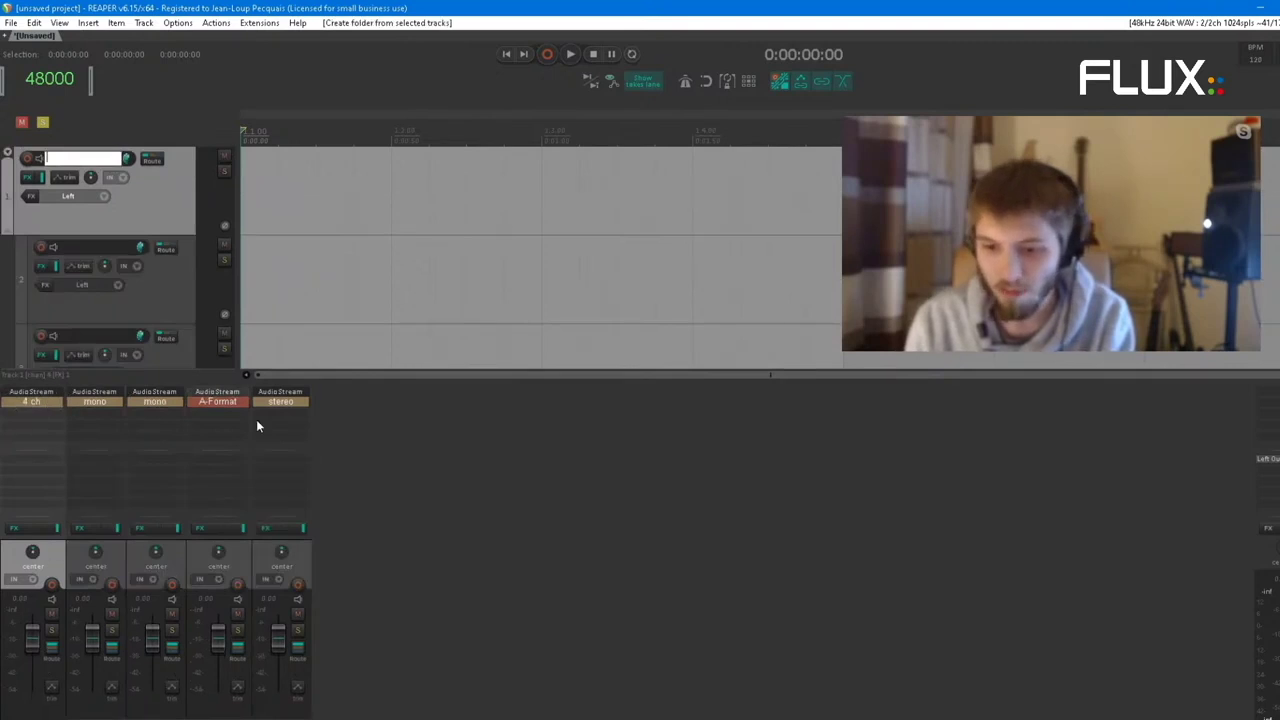
Select all five tracks, including the folder
left_click(240, 549)
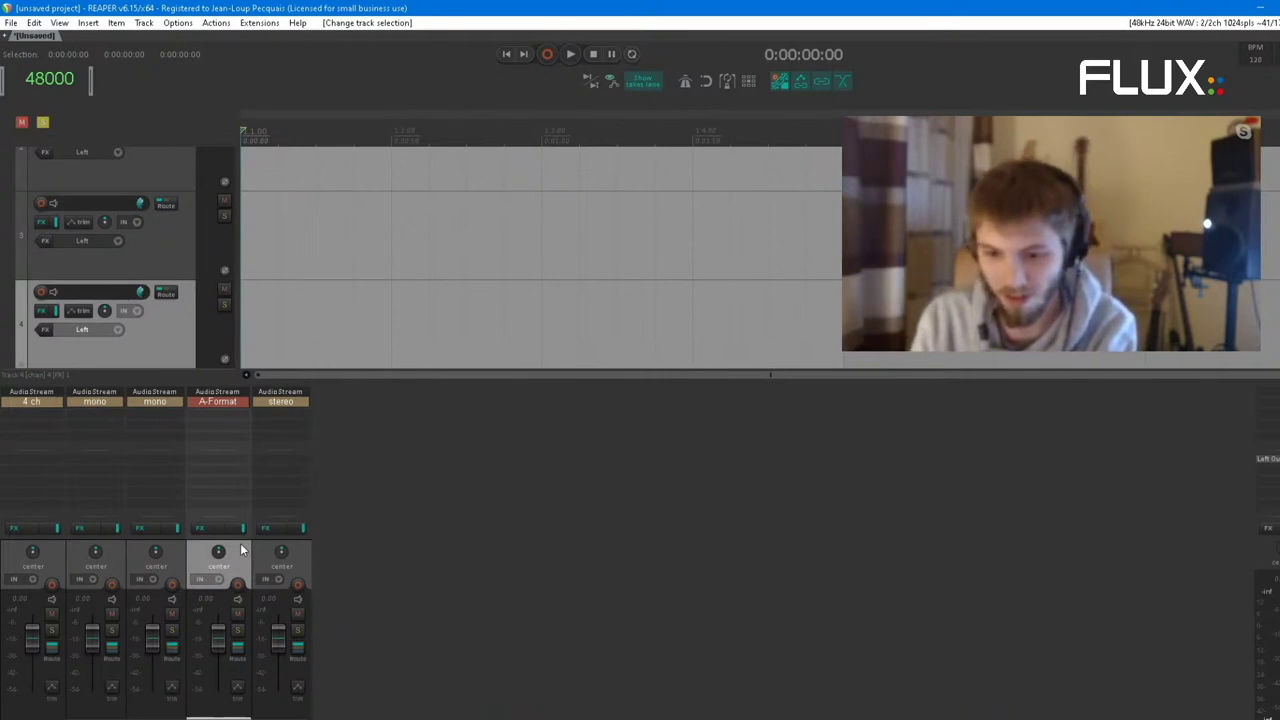
left_click(57, 550)
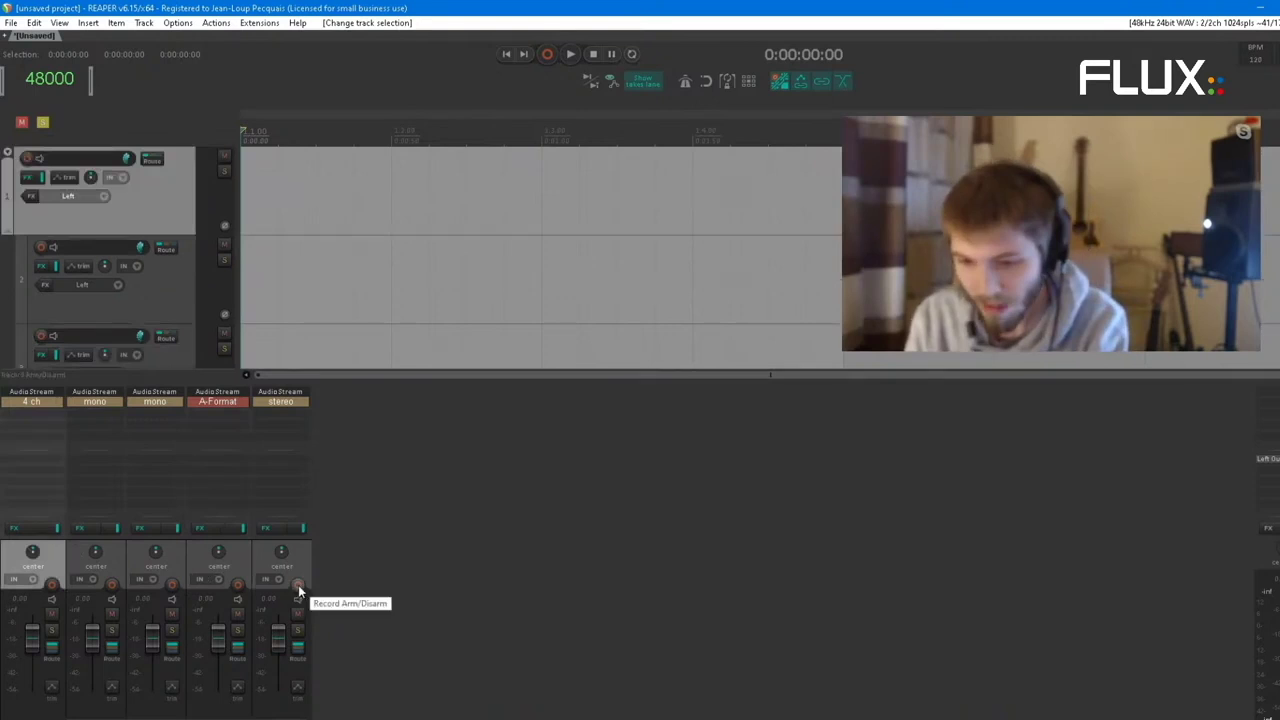
left_click(306, 557, "shift")
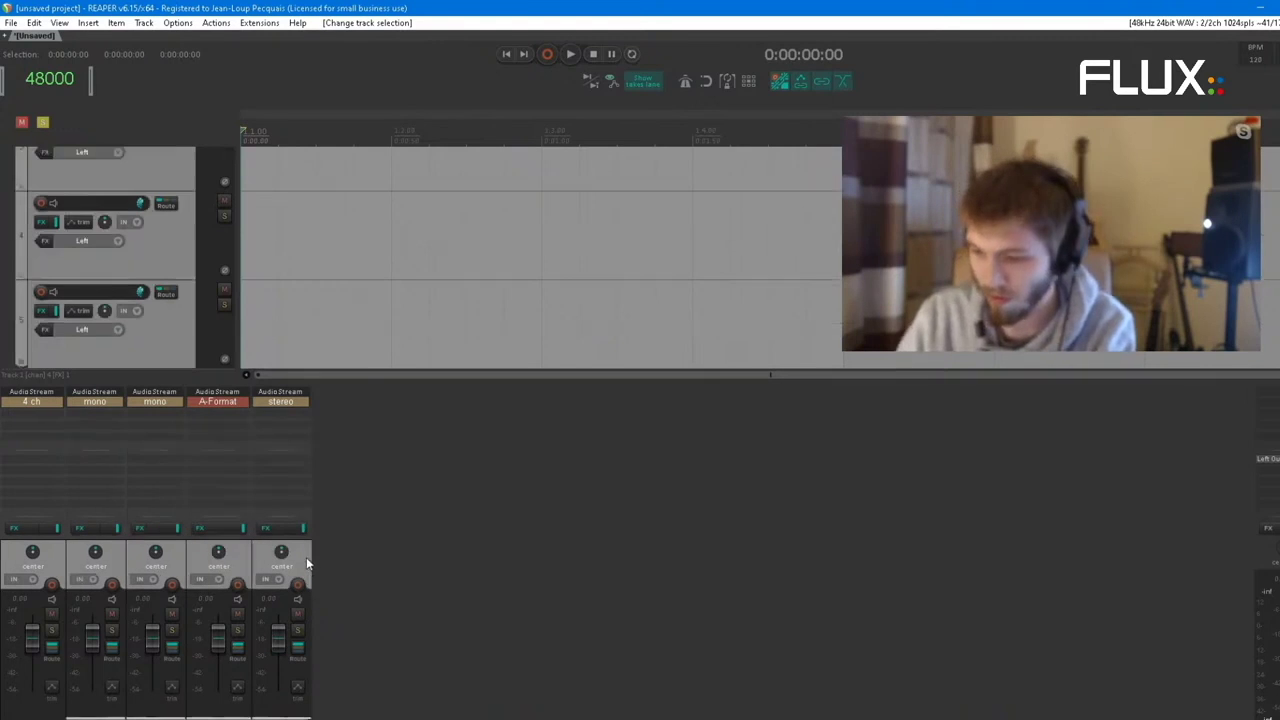
Delete the five tracks, add three new ones, and make track 3 stereo
key("Delete")
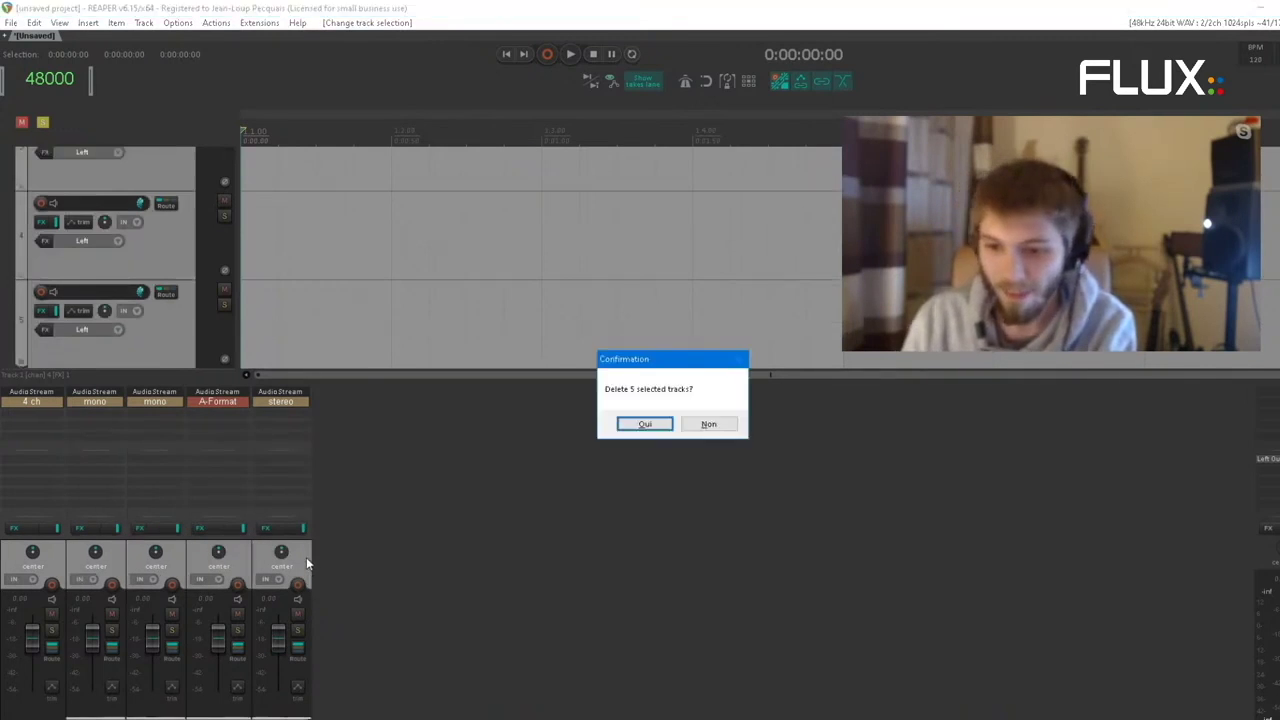
key("Return")
key("ctrl+t")
key("ctrl+t")
key("ctrl+t")
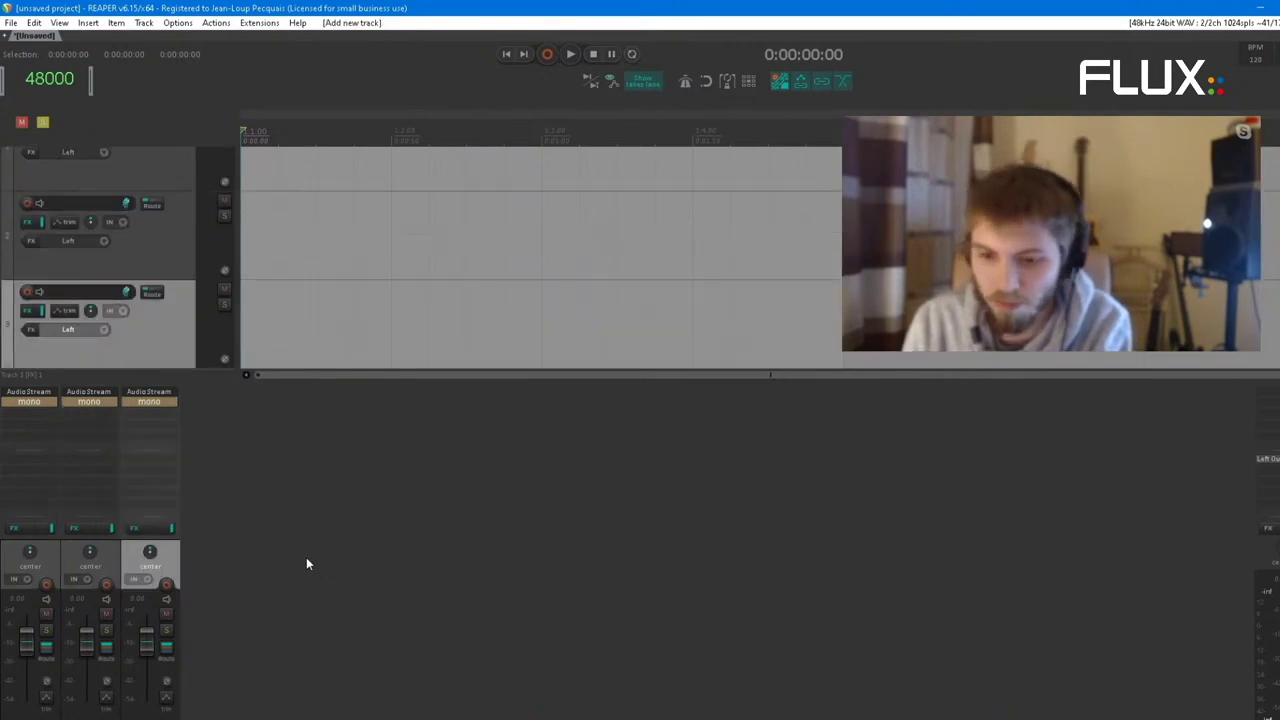
right_click(170, 555)
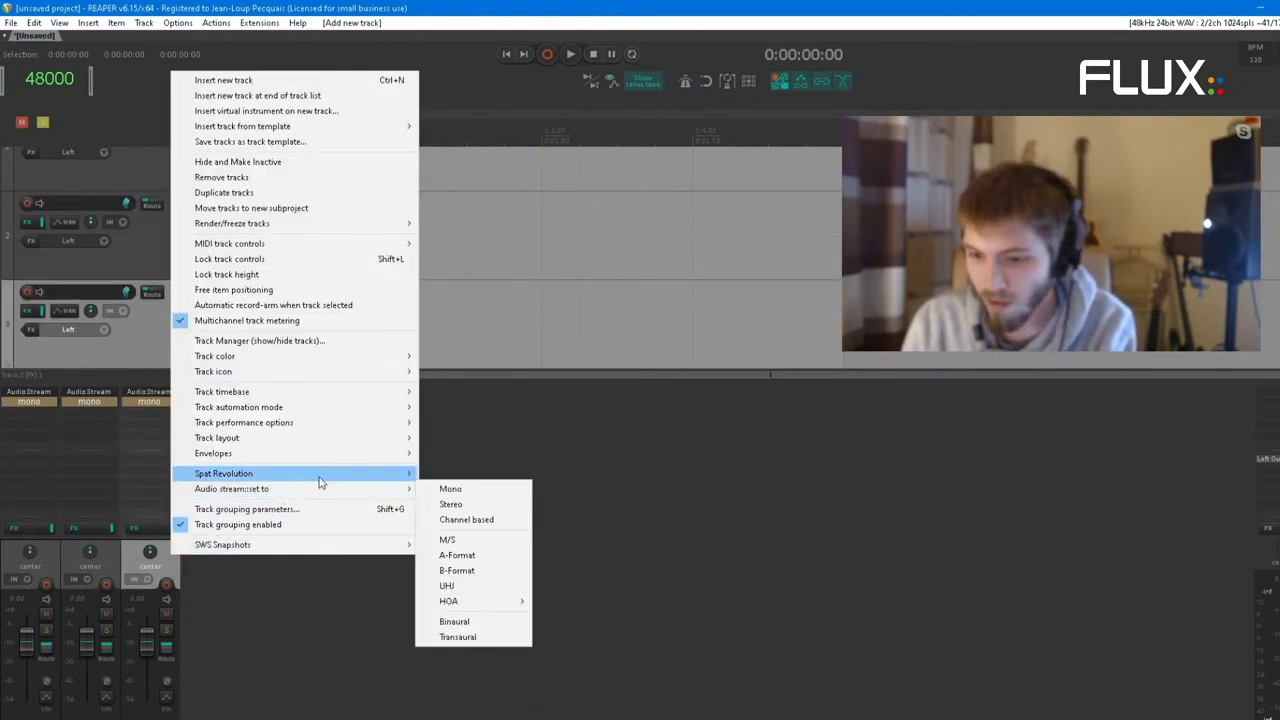
mouse_move(329, 491)
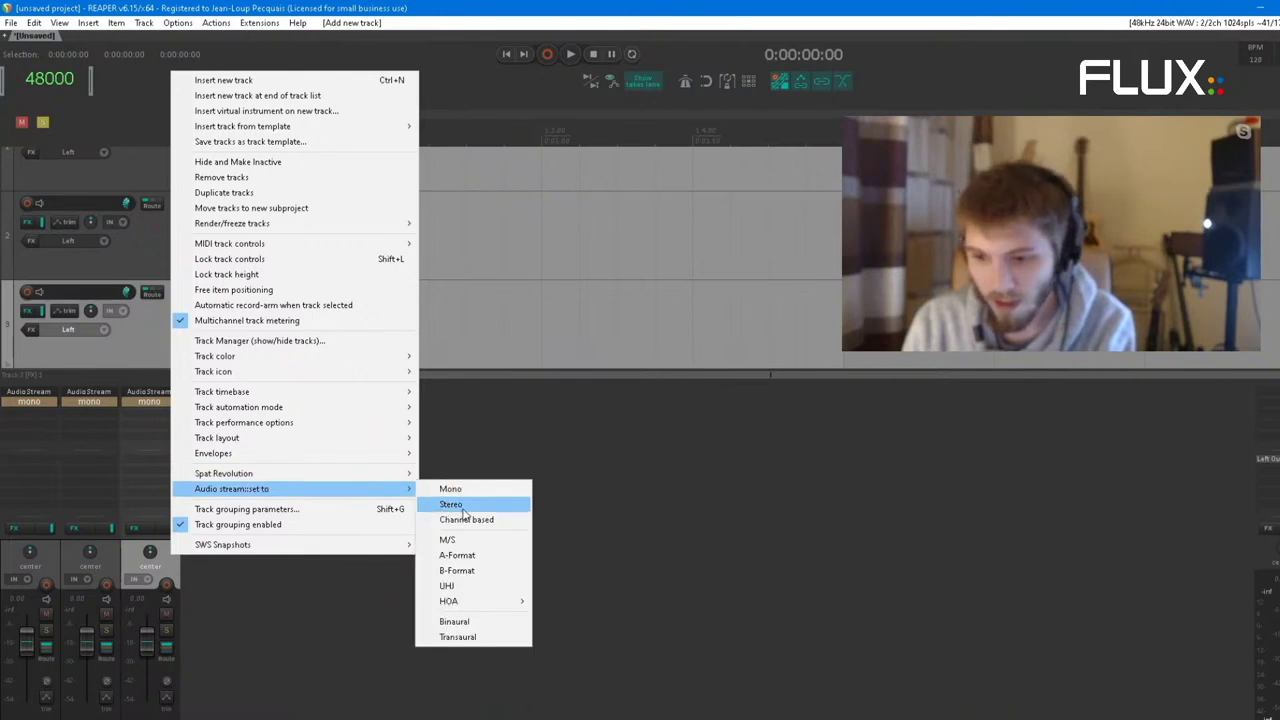
left_click(466, 507)
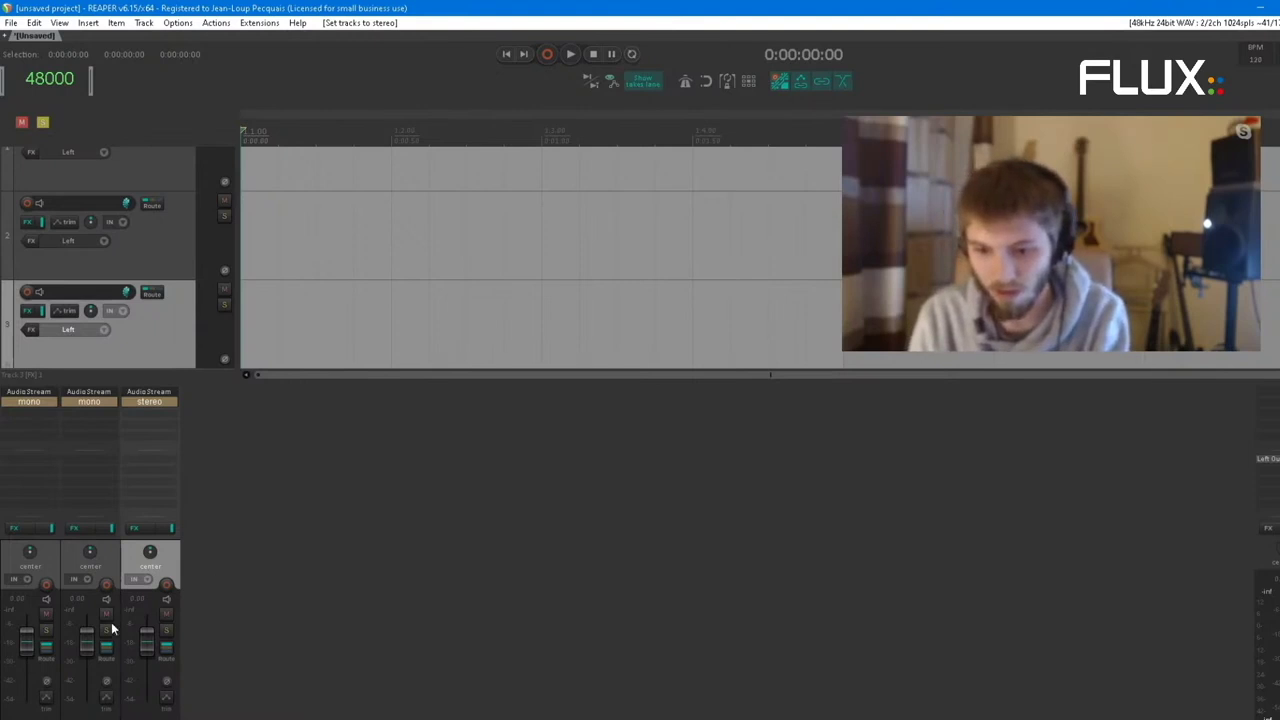
Name the three tracks Kick, Snare and OH
left_click(28, 713)
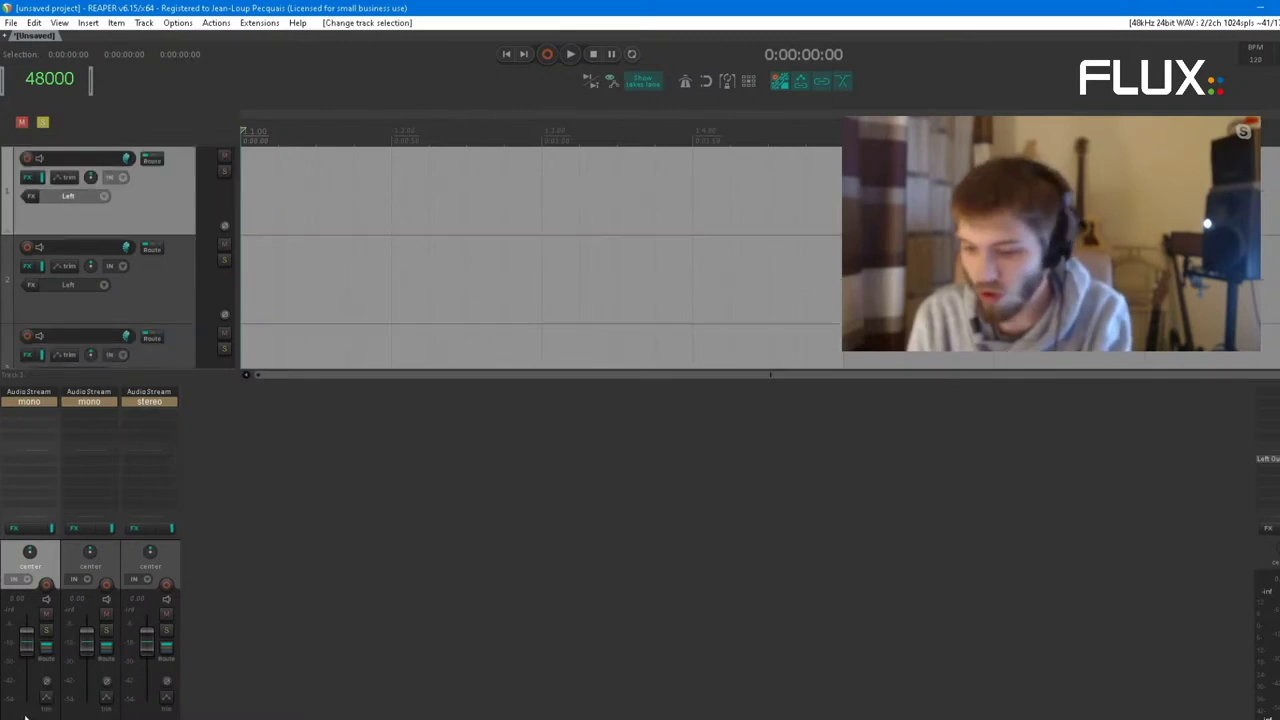
type("Kick")
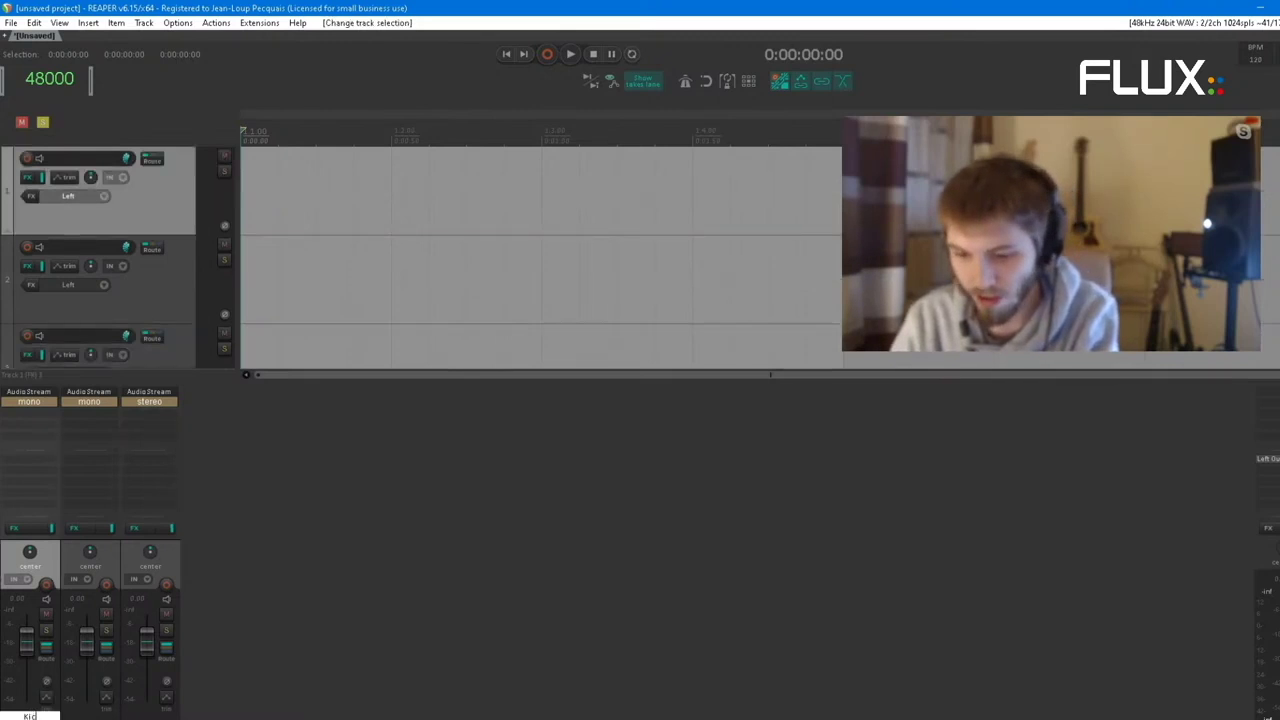
key("Tab")
type("Snare")
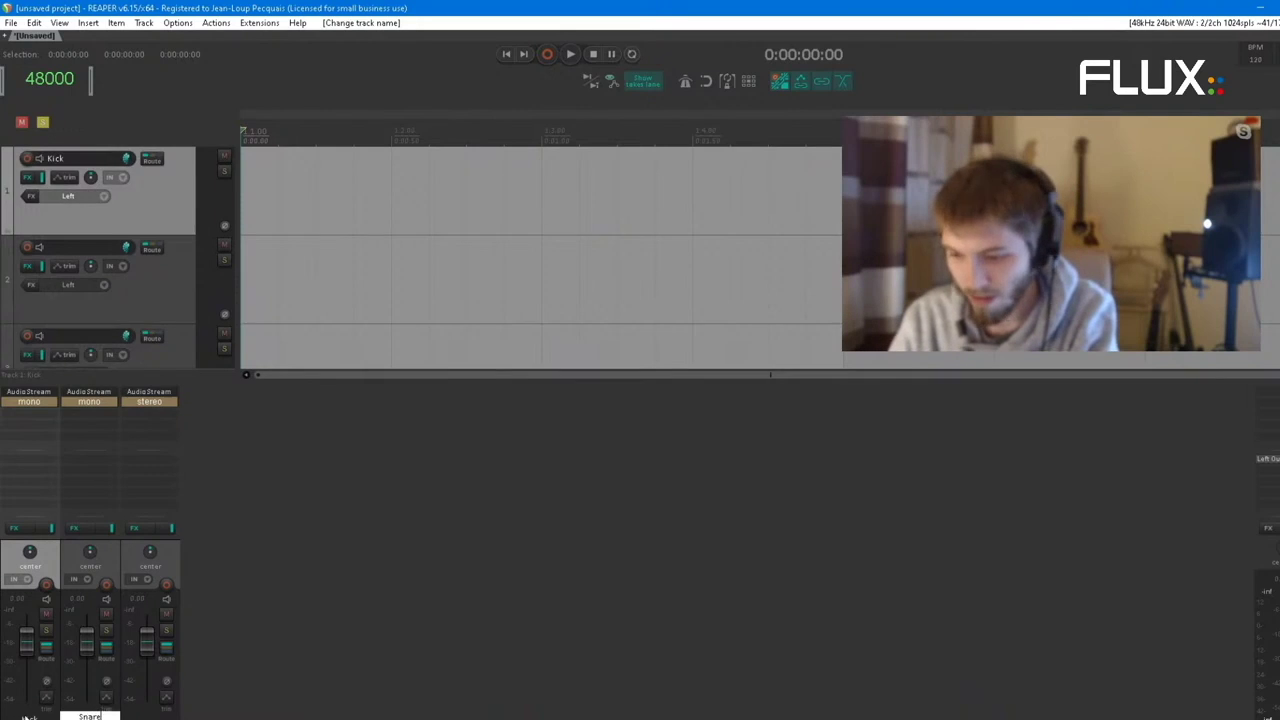
key("Tab")
type("OH")
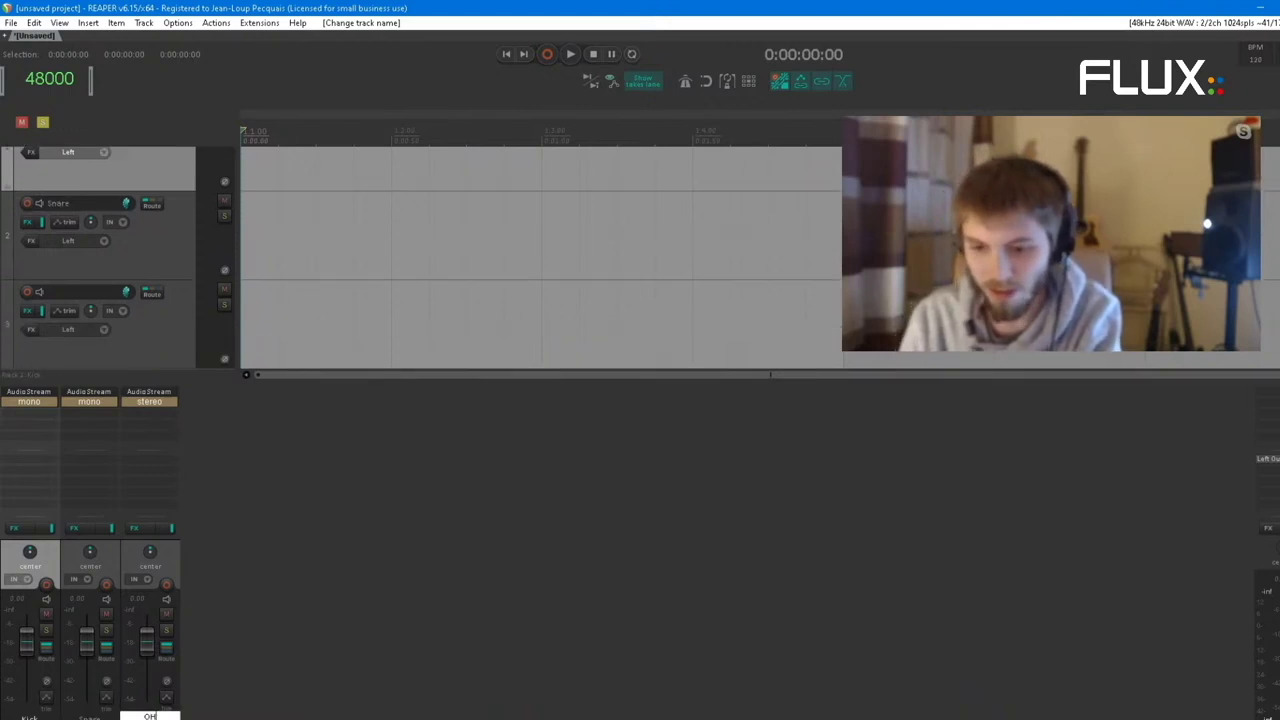
left_click(295, 557)
Select Kick, Snare and OH and group them into a new folder
left_click(45, 558)
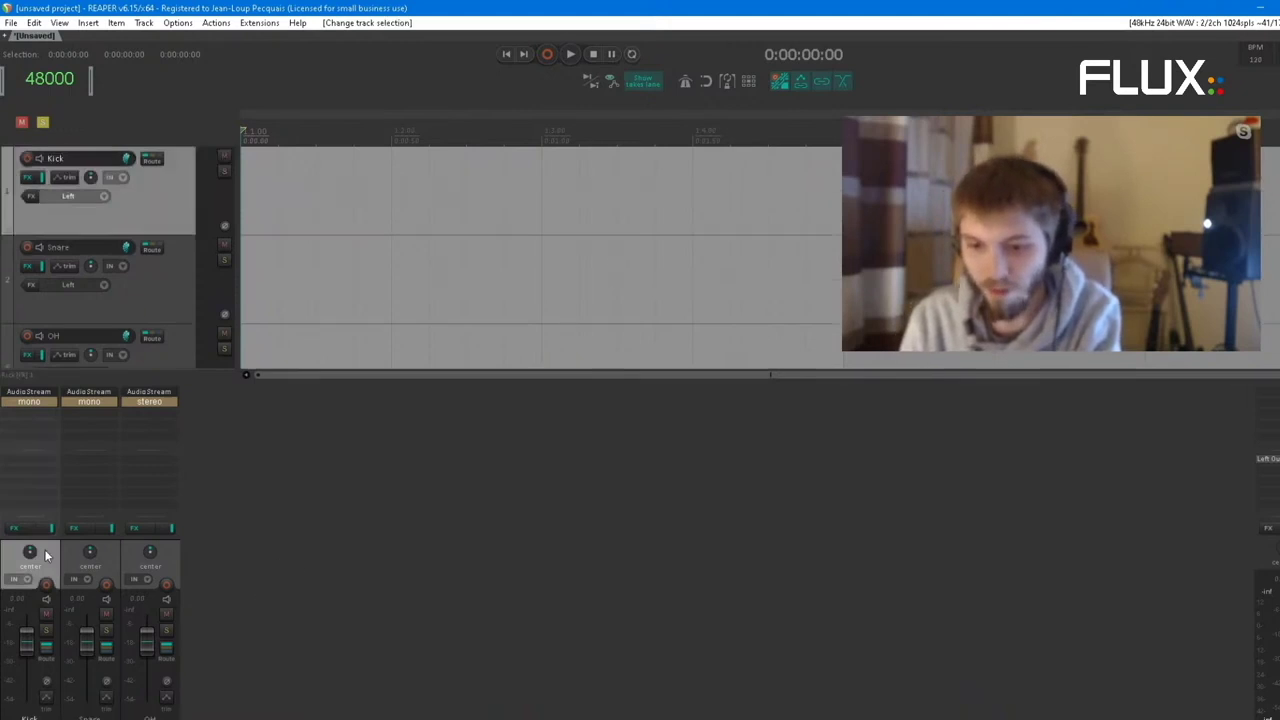
left_click(133, 548)
left_click(52, 557, "shift")
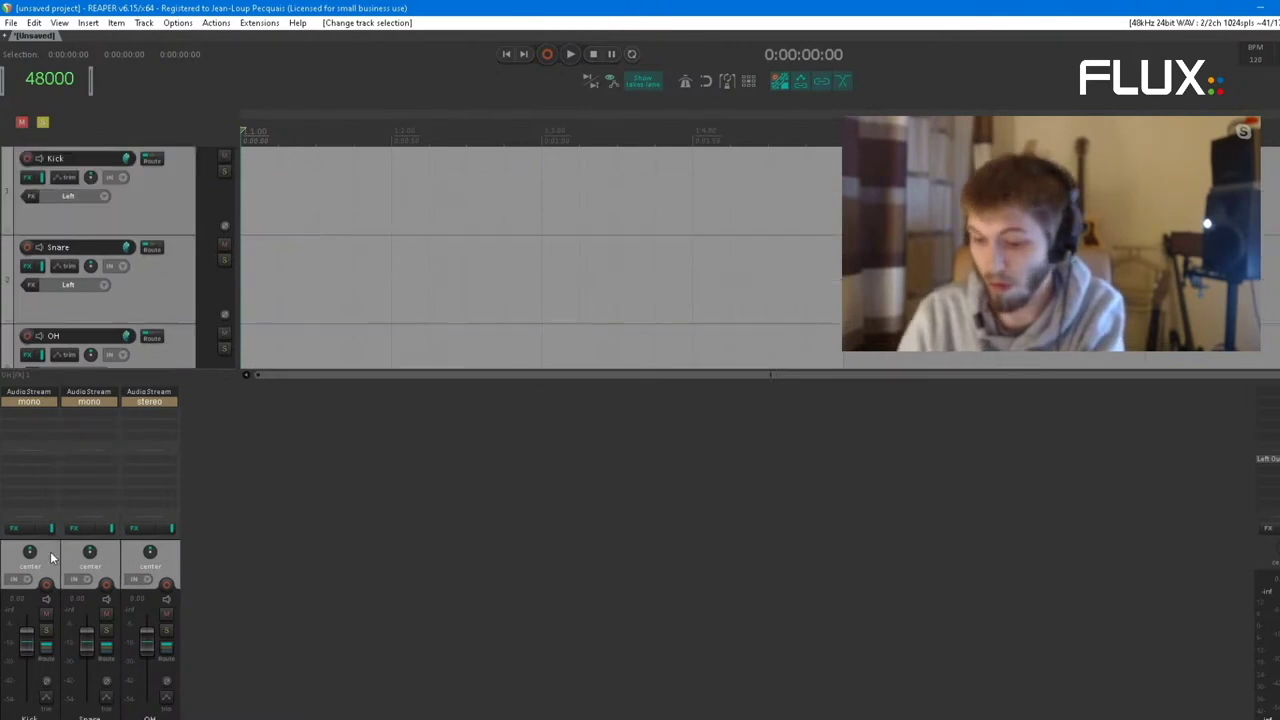
key("ctrl+shift+n")
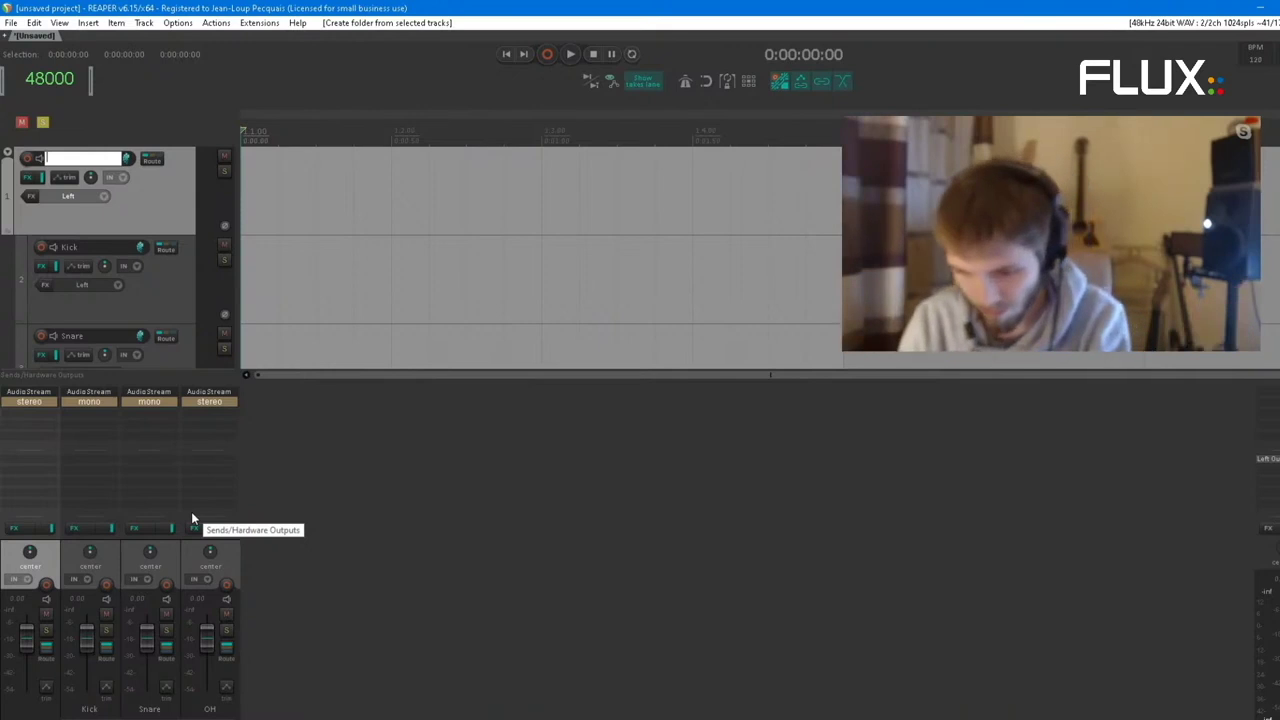
Undo the folder and recreate it as an unnamed multichannel folder over the drums
key("Escape")
key("ctrl+z")
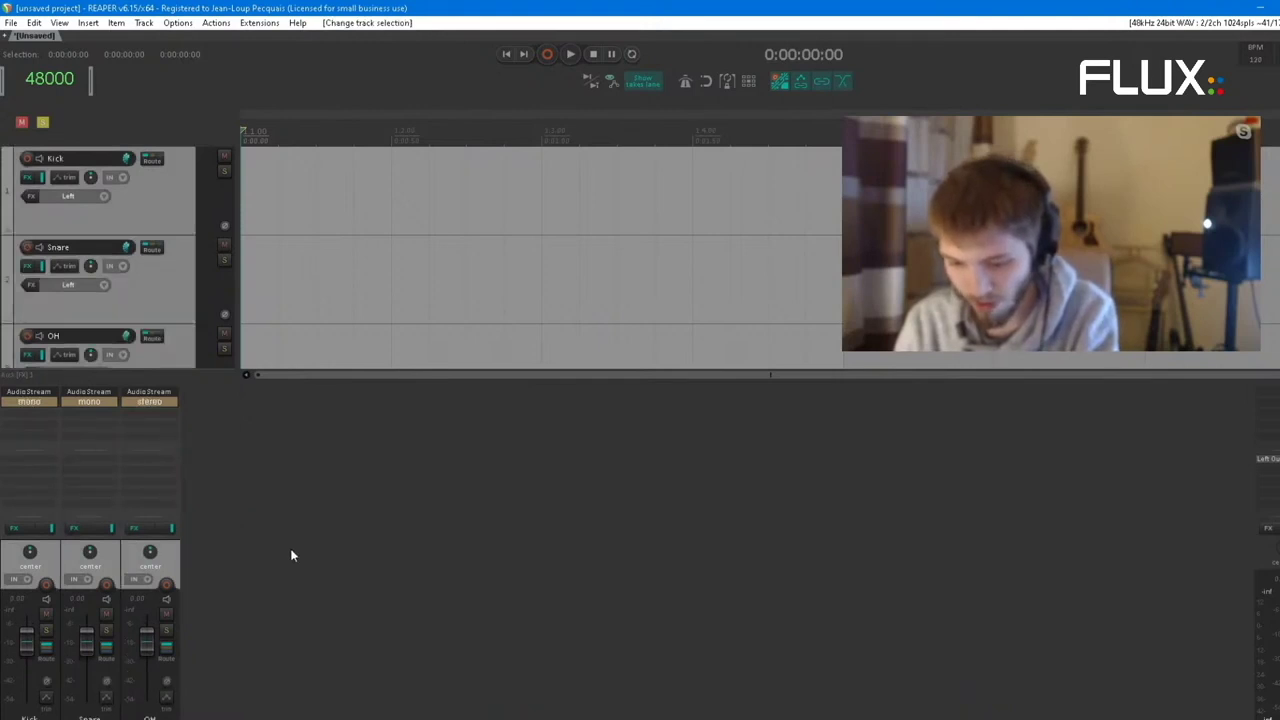
key("ctrl+shift+f")
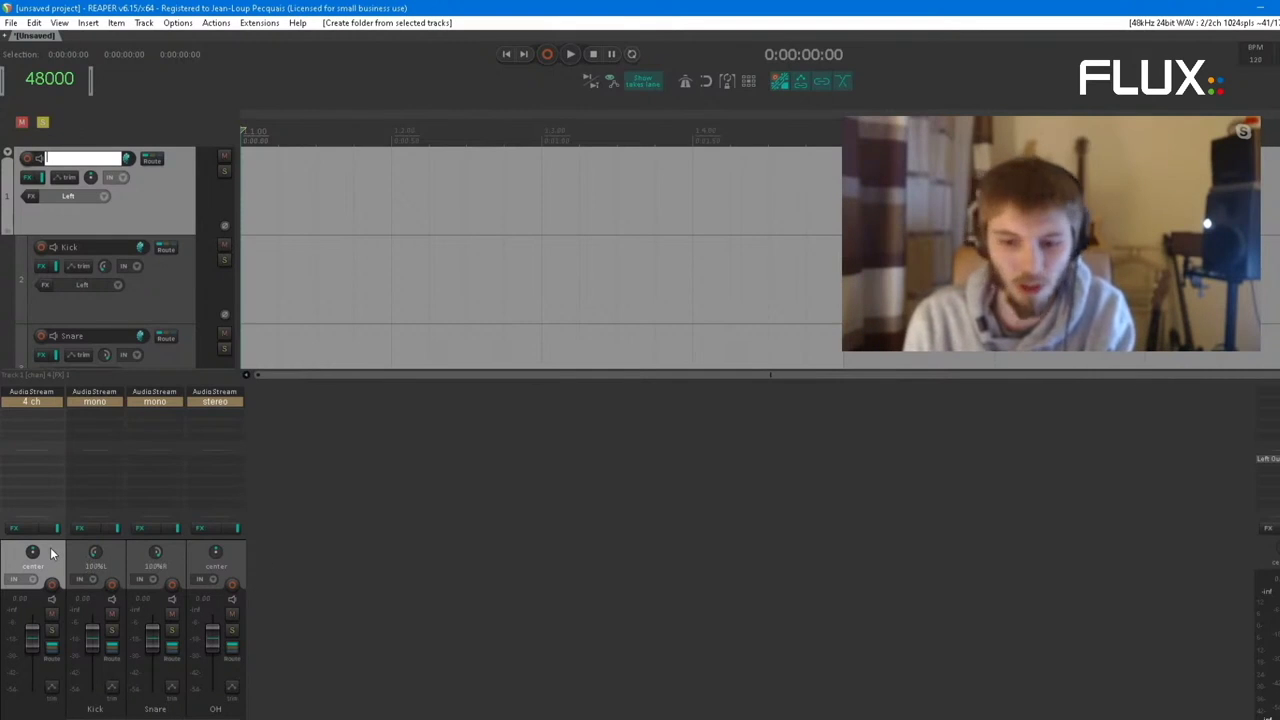
key("Escape")
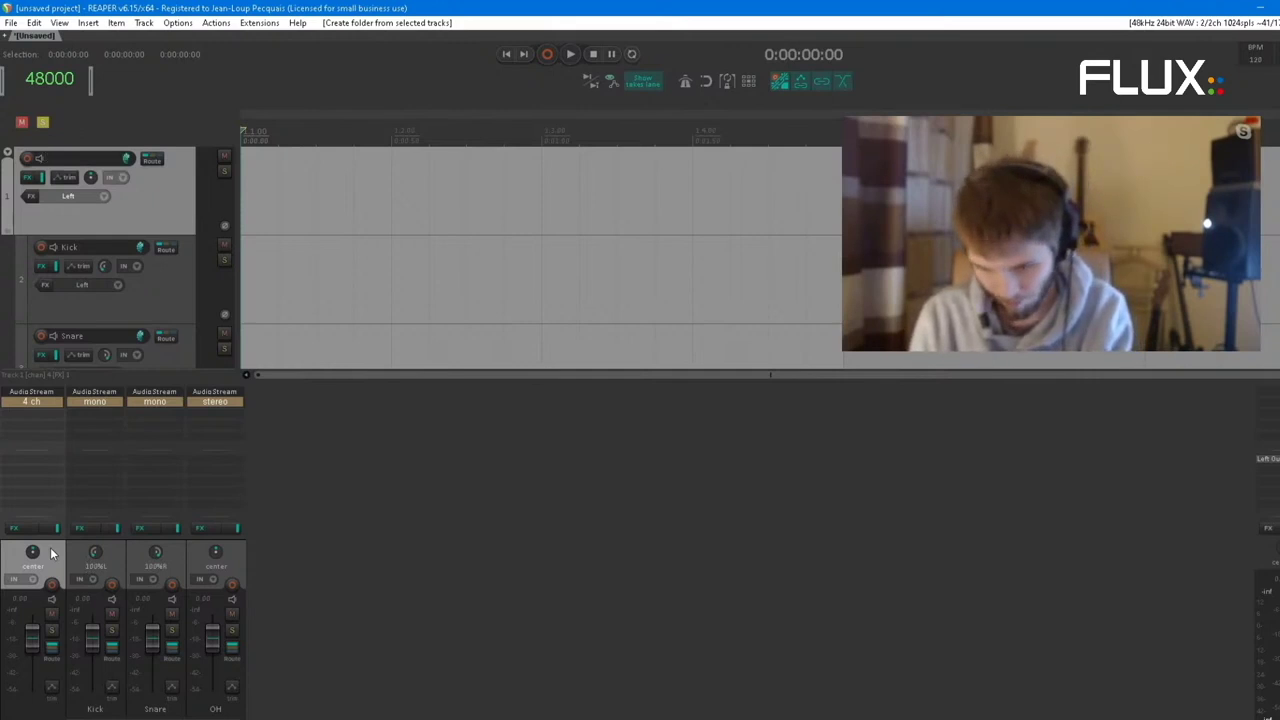
Check the Kick, folder, Snare and OH tracks for their pan and 4 ch stream
left_click(109, 553)
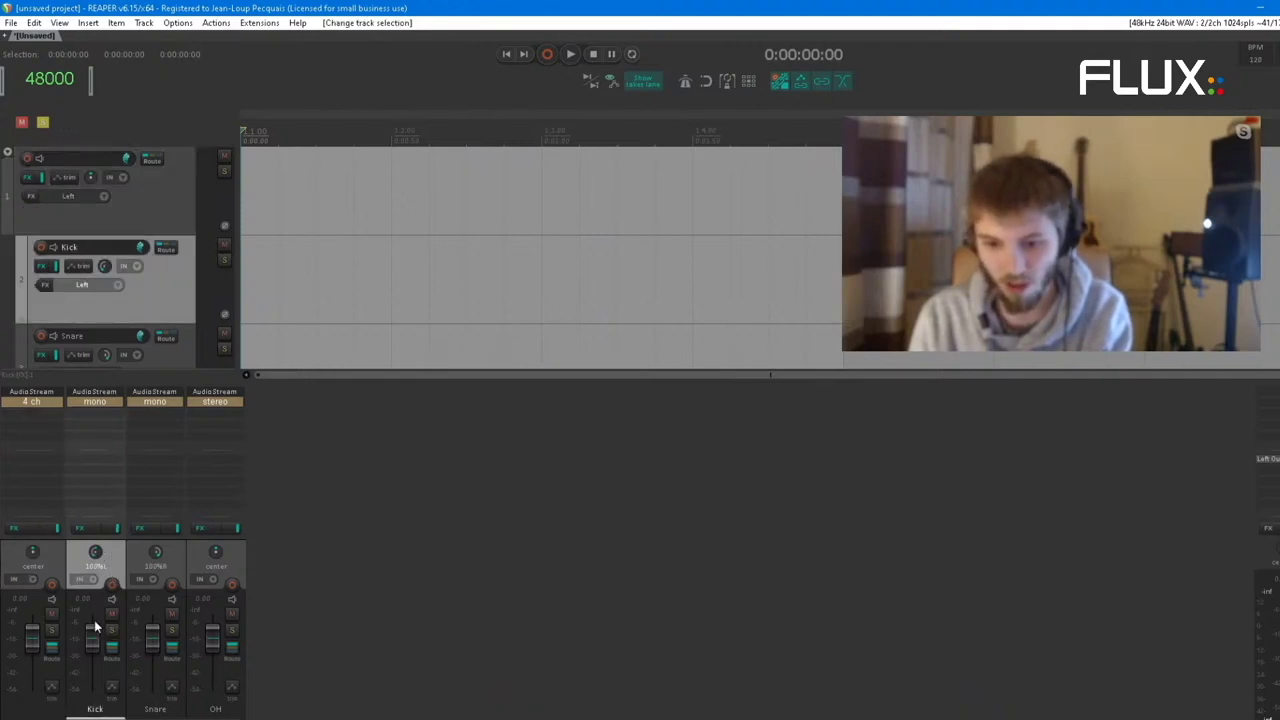
left_click(16, 571)
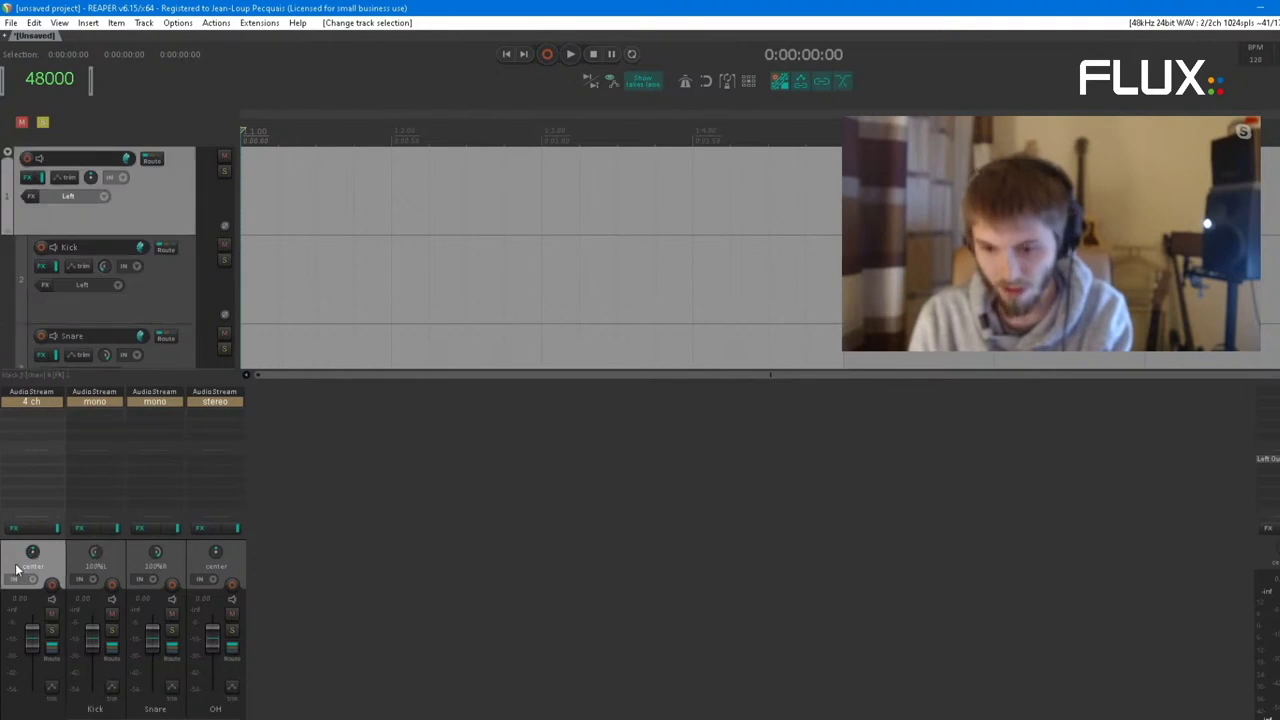
left_click(128, 567)
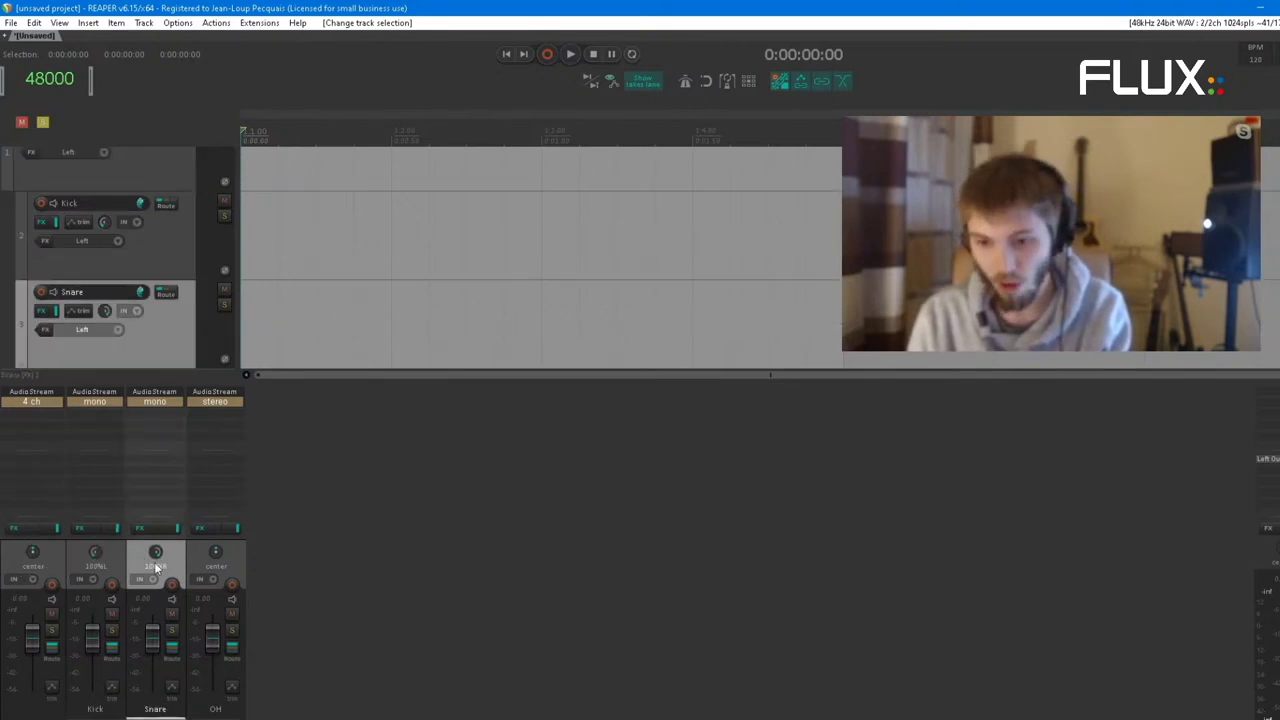
left_click(203, 553)
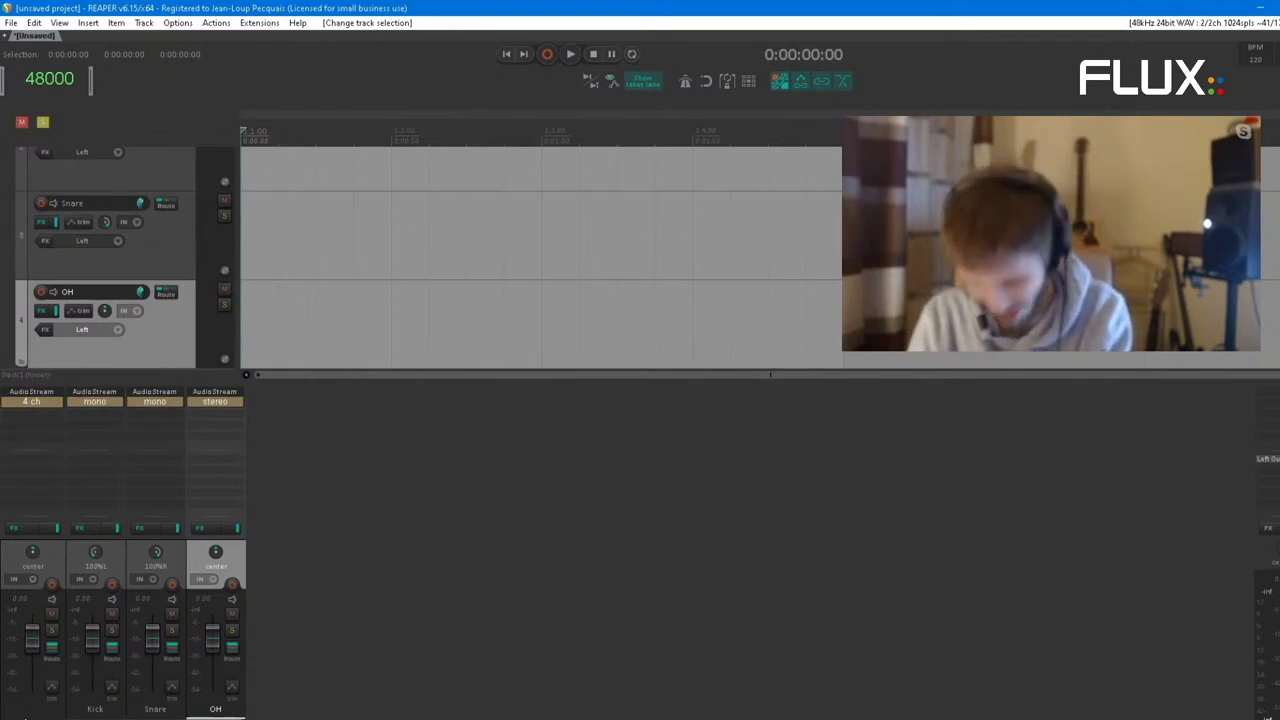
Rename the folder bus to DRUMS
double_click(27, 714)
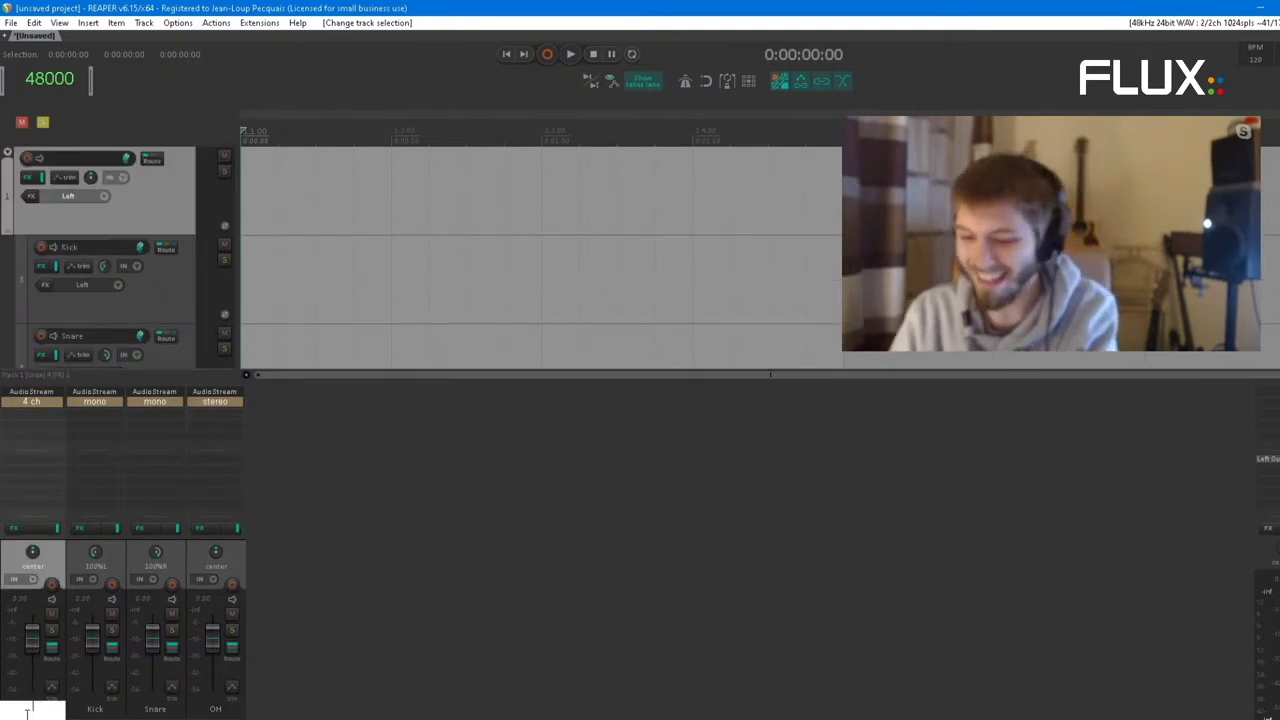
type("DRUMS")
key("Return")
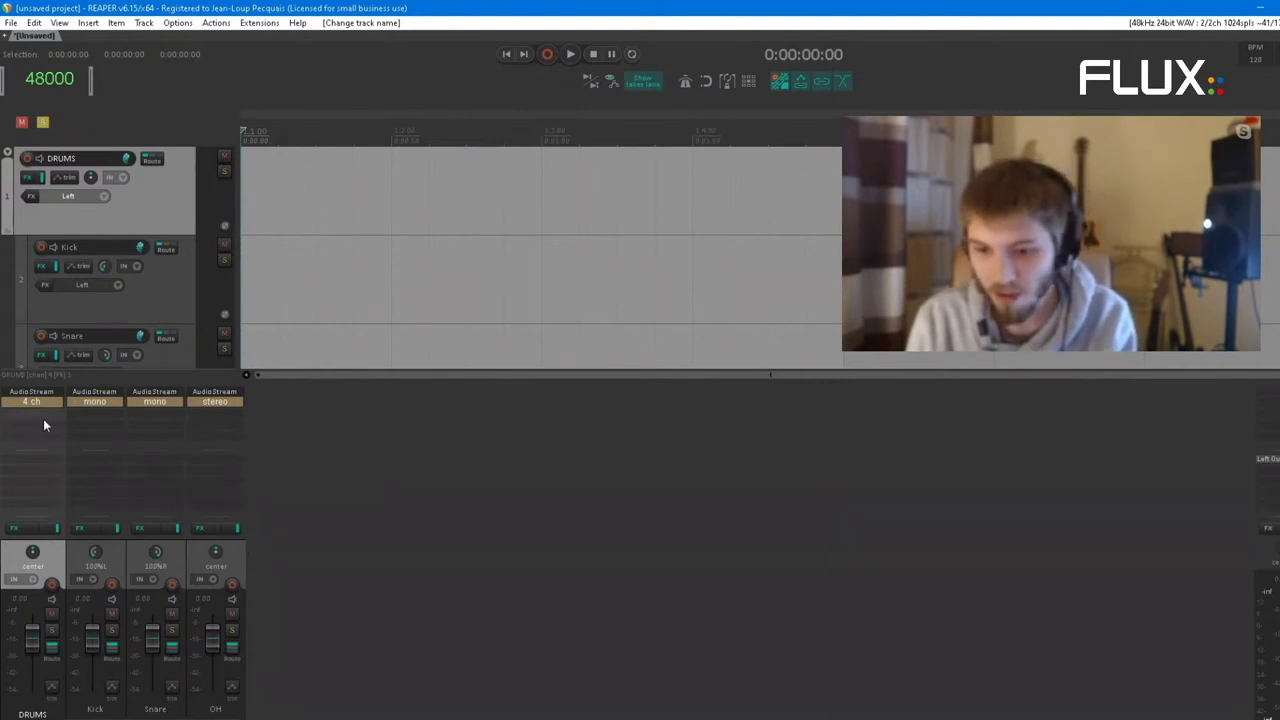
Route the DRUMS bus to Spat Revolution, creating three DRUMS tr1 ToSpat tracks
right_click(49, 556)
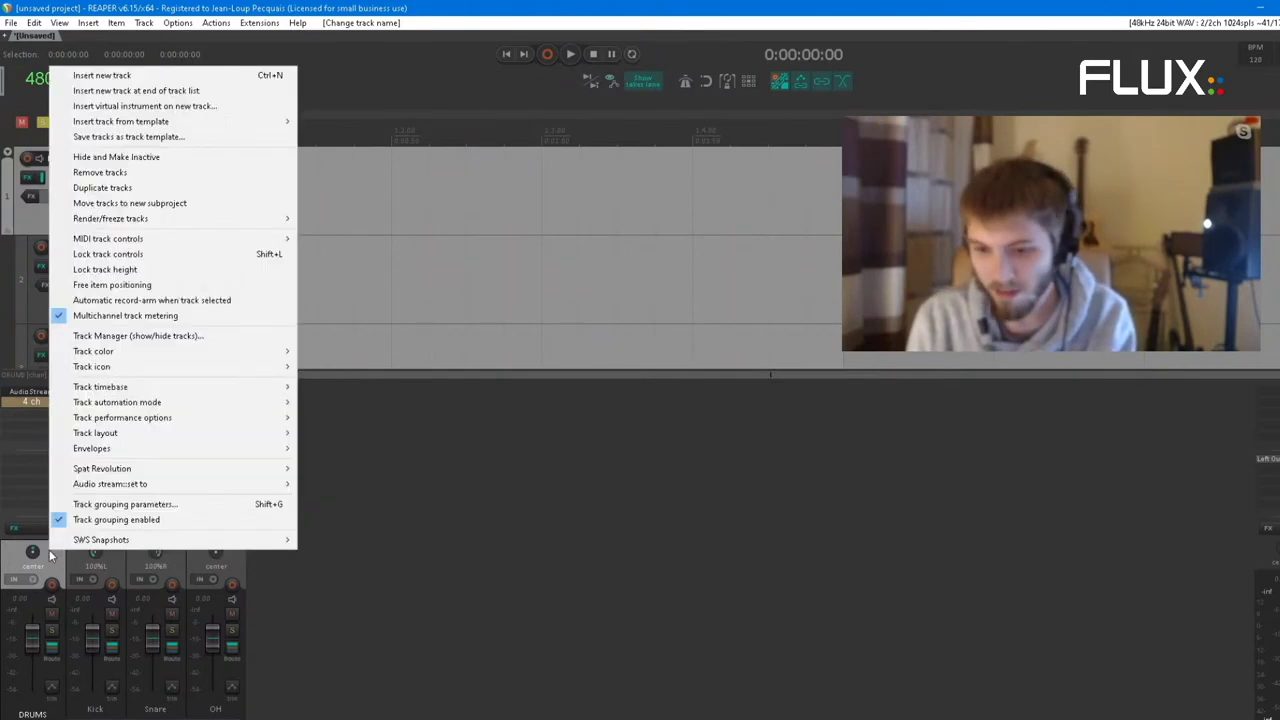
mouse_move(242, 470)
left_click(350, 469)
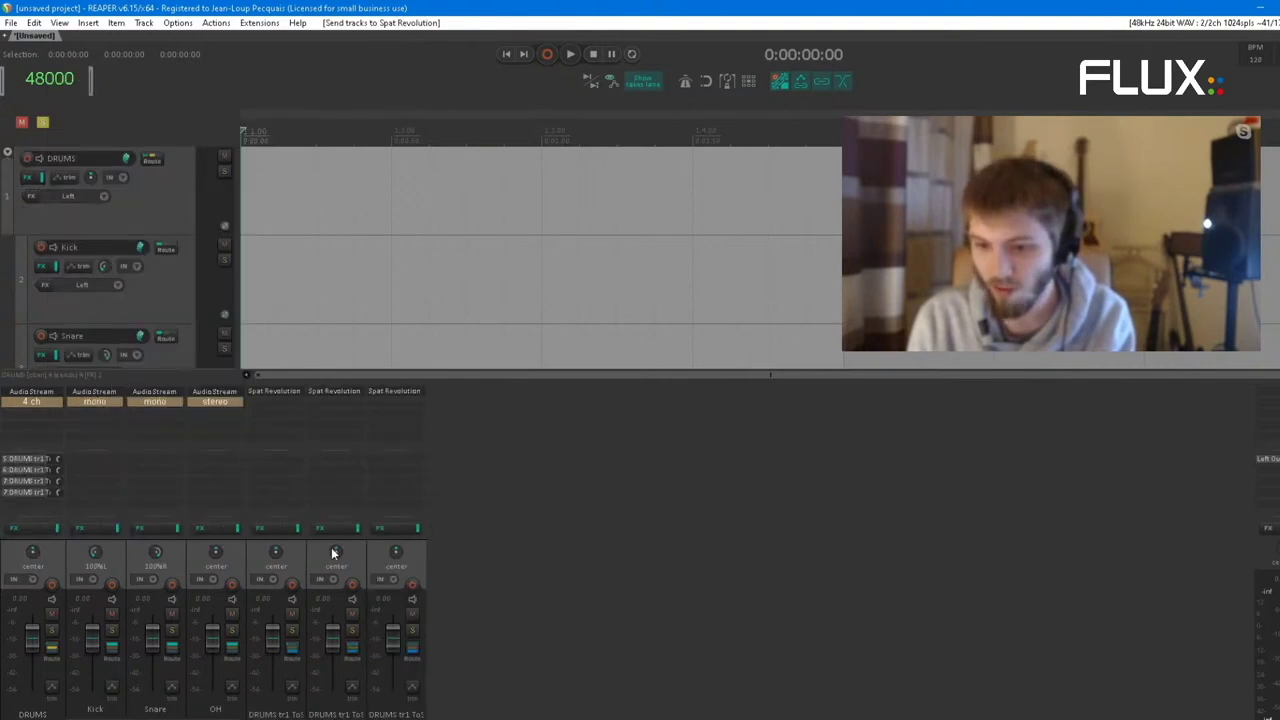
left_click(300, 555)
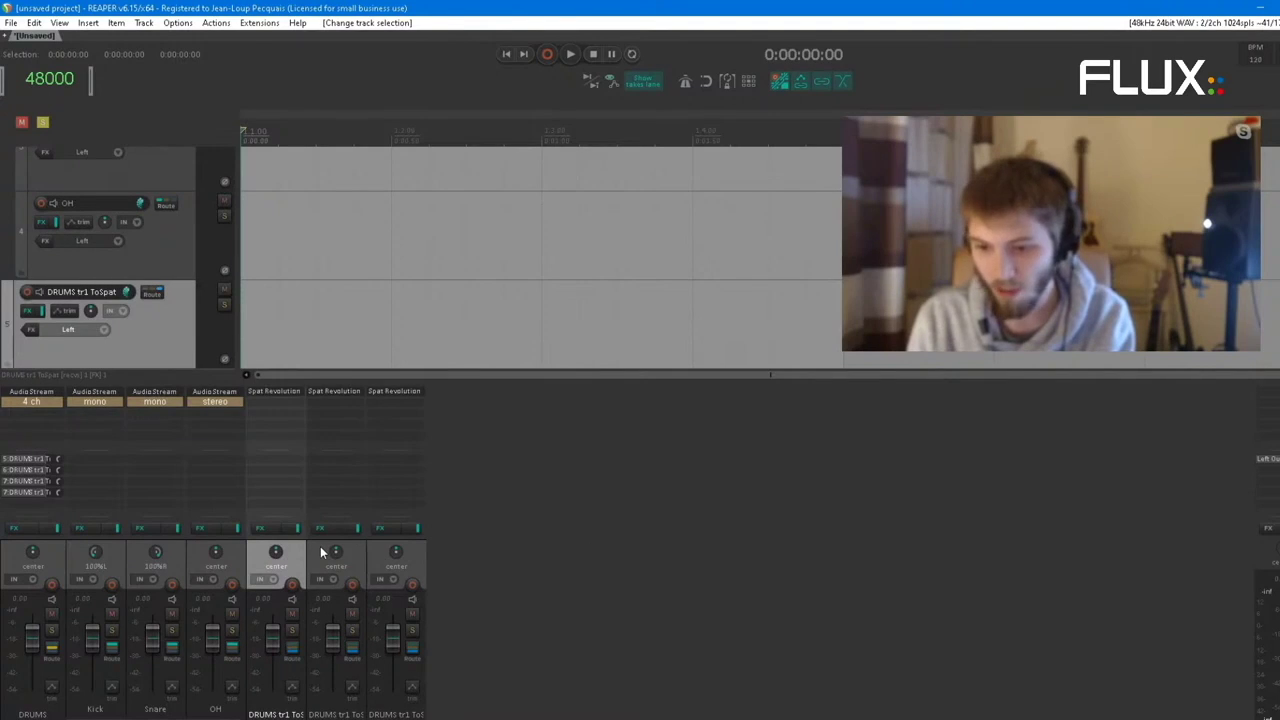
left_click(321, 551)
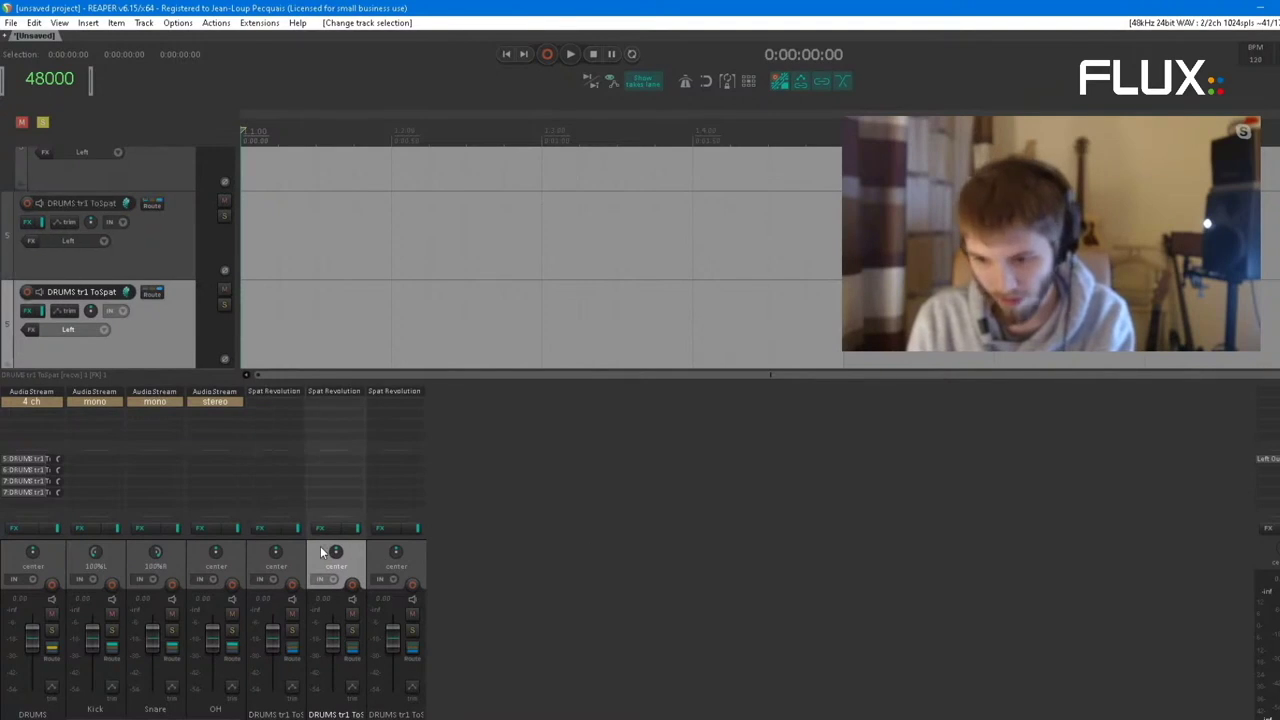
left_click(380, 558)
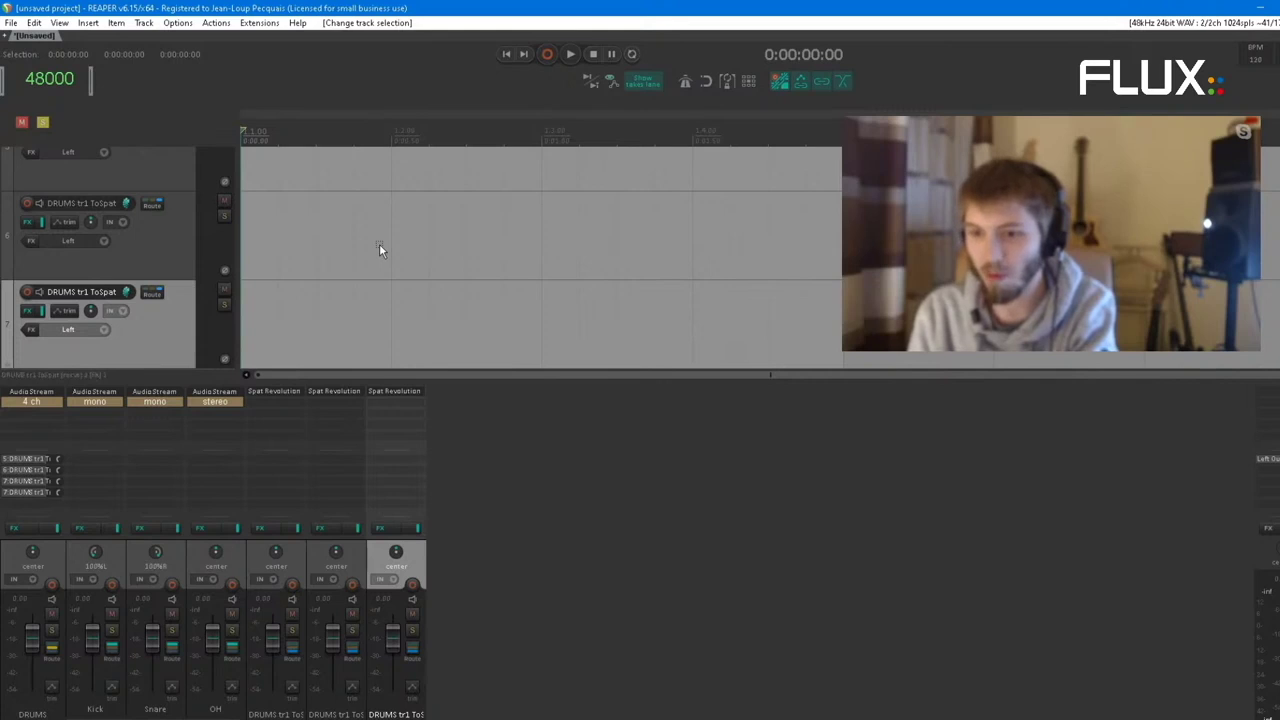
Draw empty MIDI items on the last two DRUMS tr1 ToSpat tracks
left_click_drag(379, 249, 760, 258)
scroll(592, 285, "down", 3)
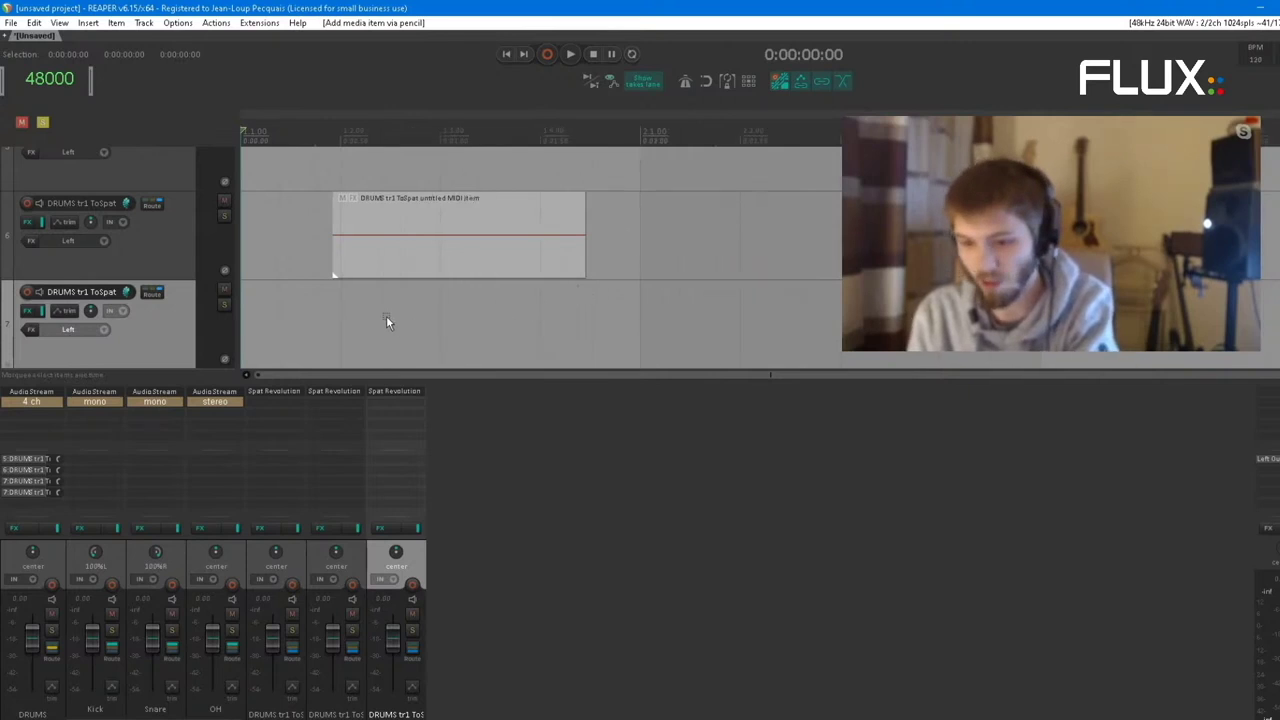
left_click_drag(387, 320, 575, 326)
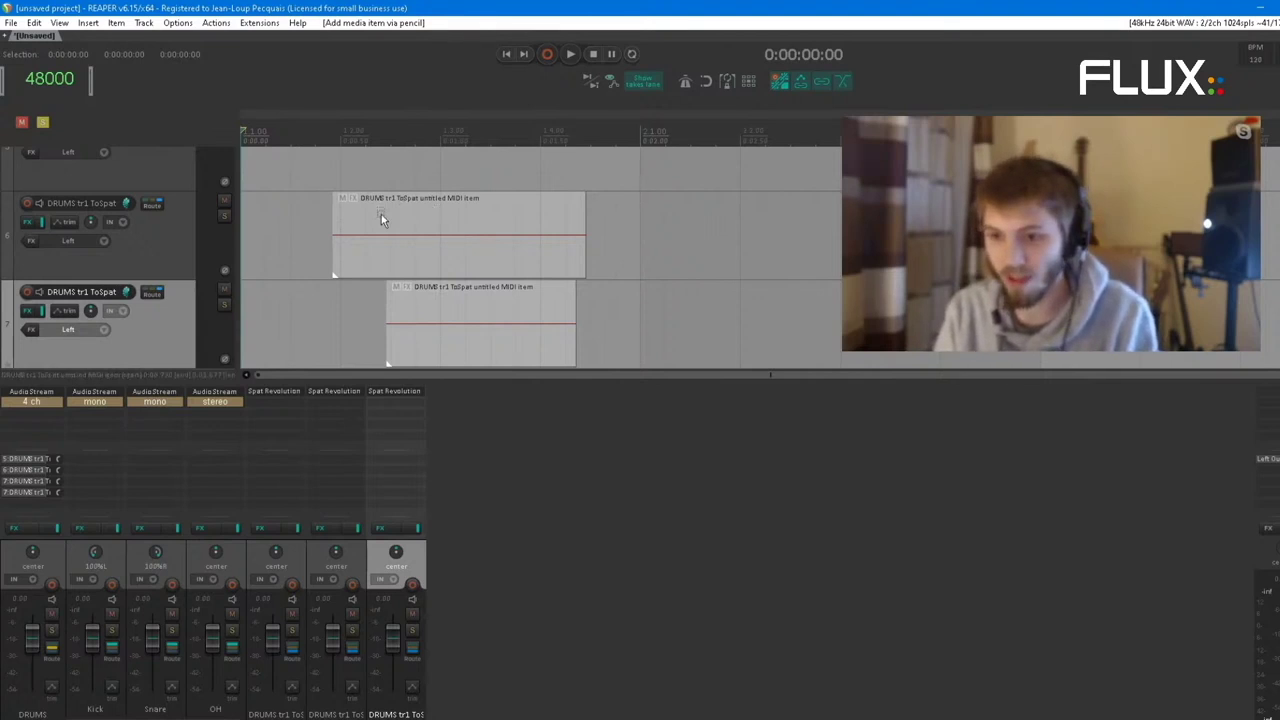
left_click_drag(381, 214, 531, 214)
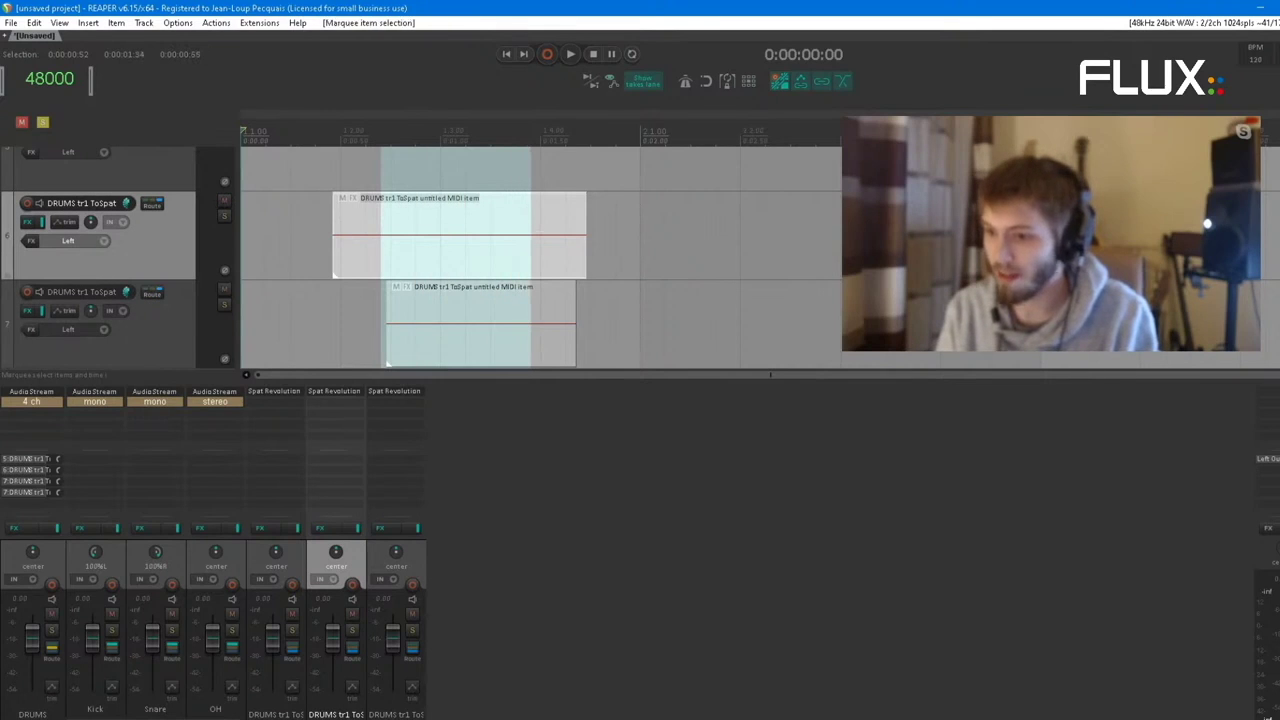
left_click_drag(900, 235, 316, 233)
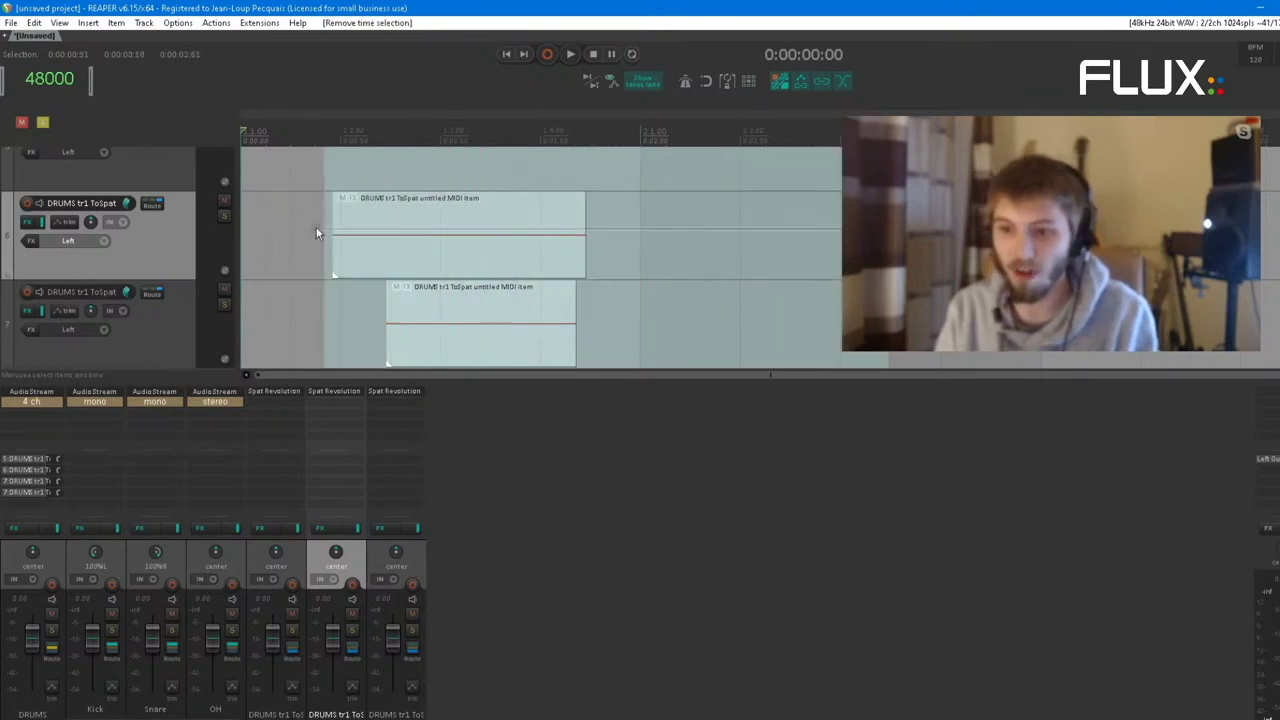
left_click(306, 168)
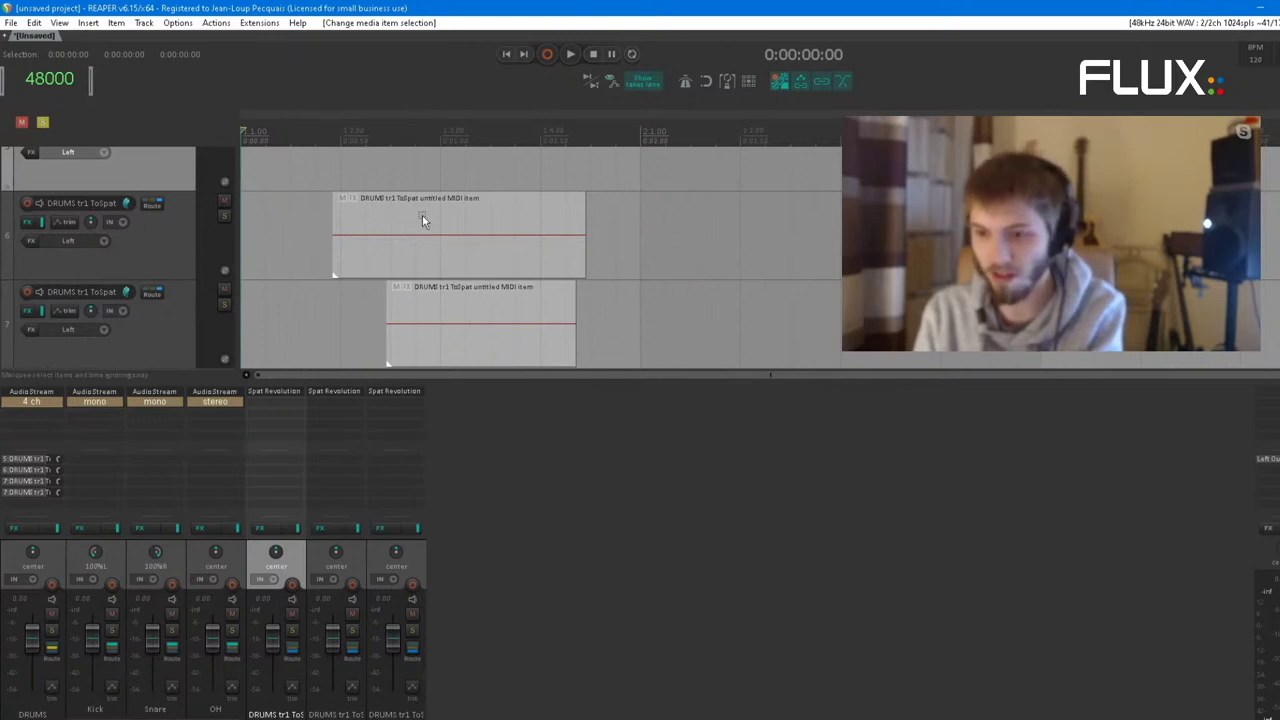
Split the upper MIDI item, move one slice later, and marquee-select all items
key("s")
left_click_drag(455, 213, 555, 216)
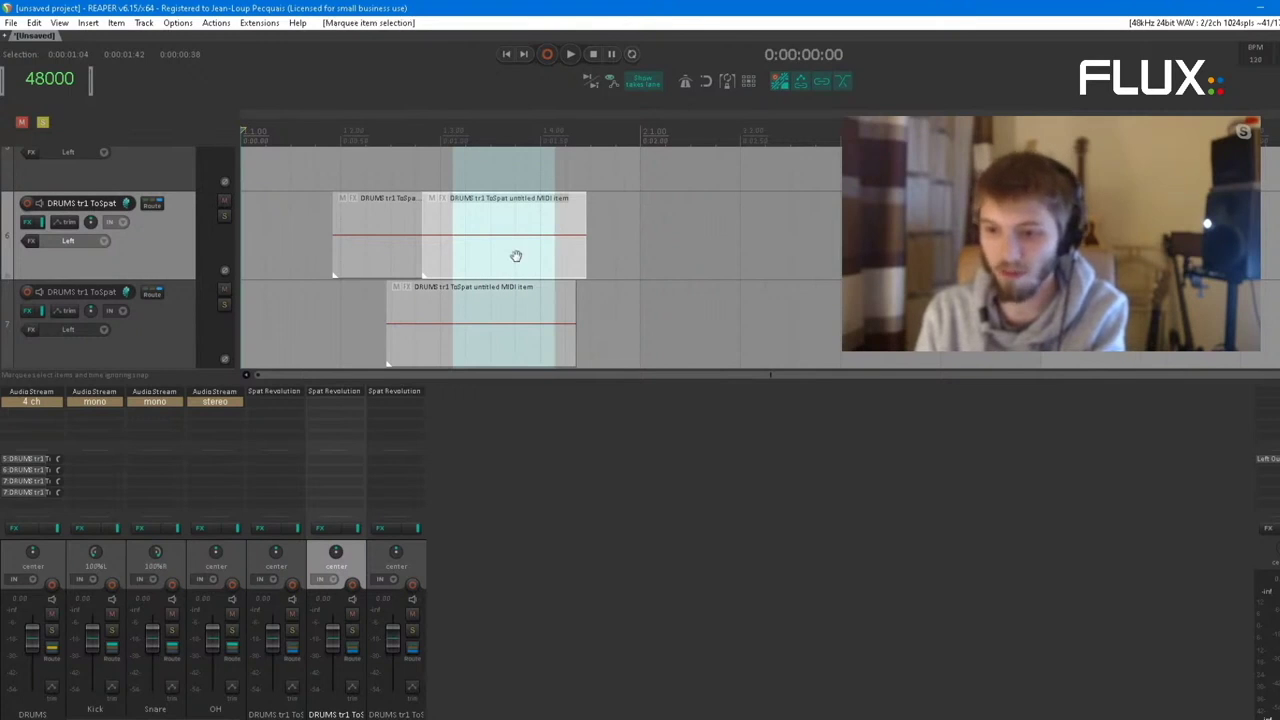
left_click_drag(516, 256, 720, 257)
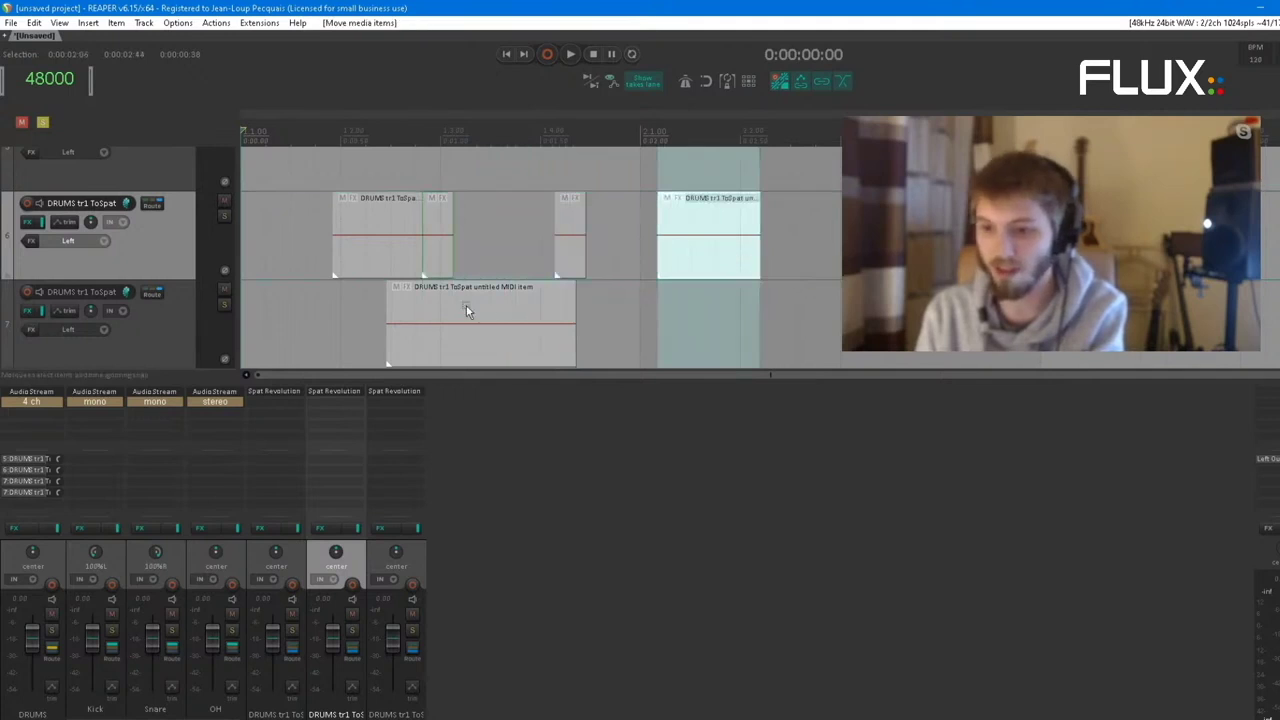
left_click_drag(433, 301, 524, 305)
left_click(743, 317)
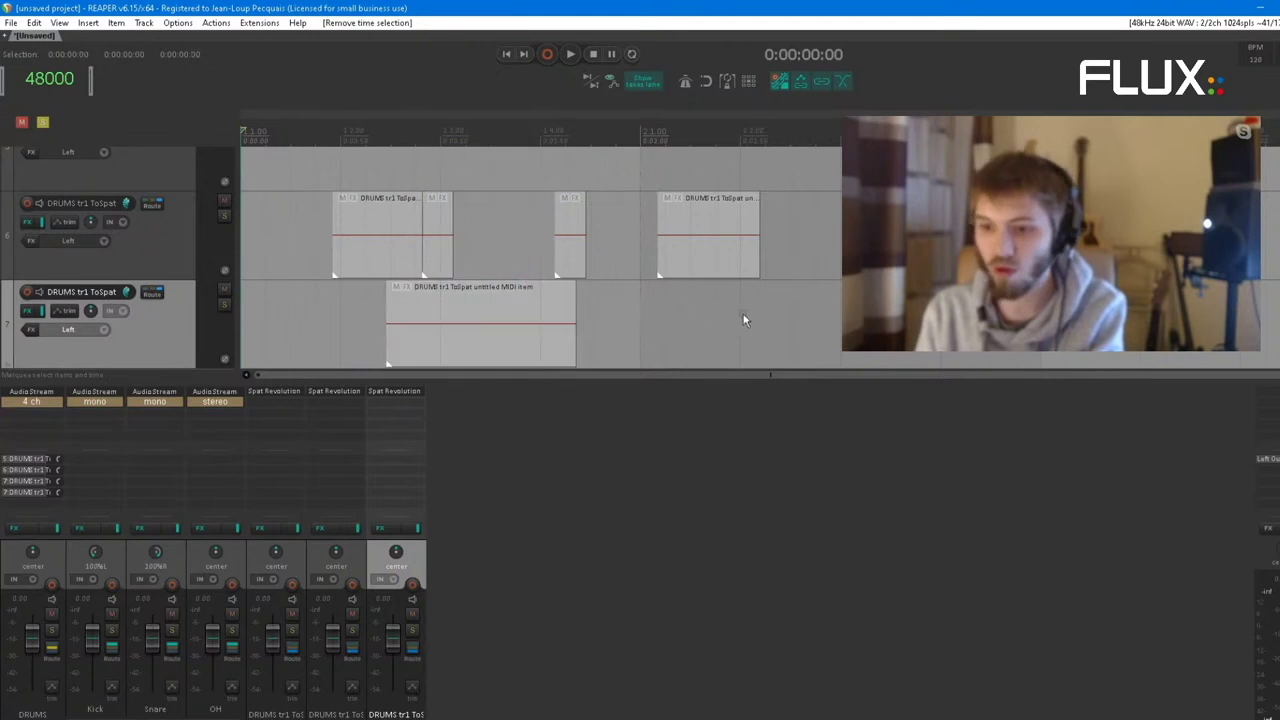
left_click_drag(702, 318, 784, 318)
left_click_drag(627, 292, 298, 216)
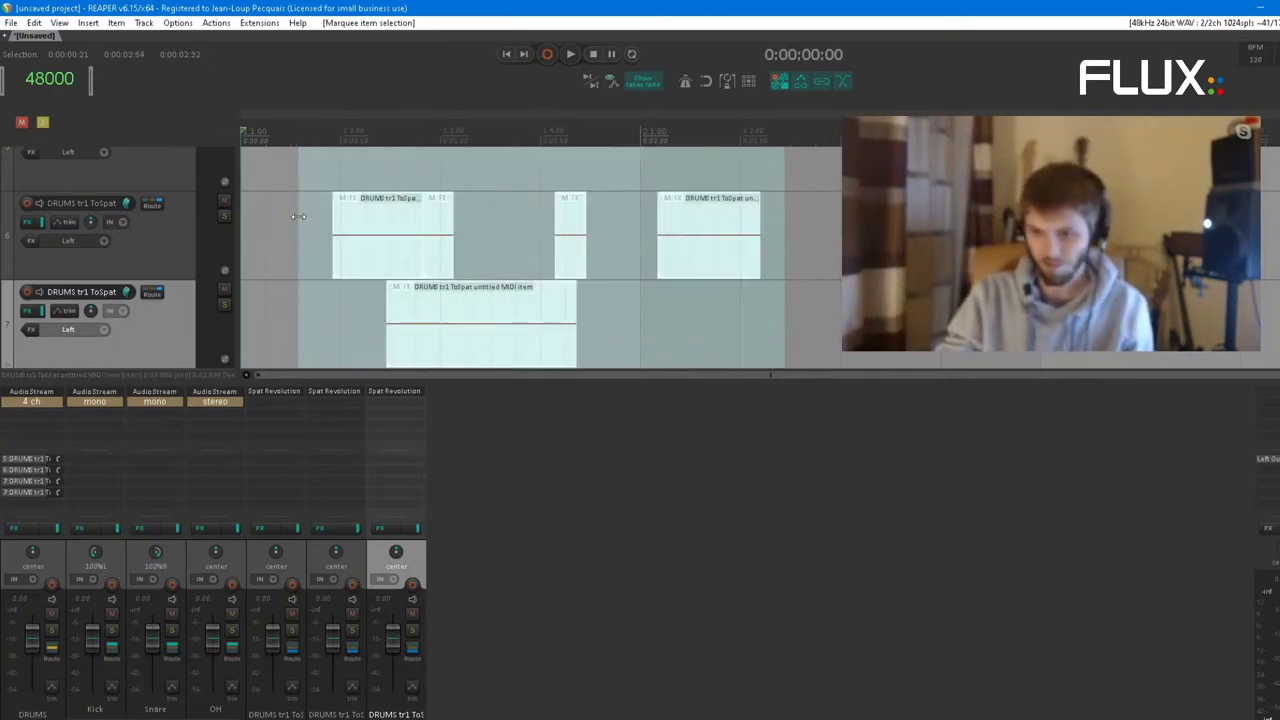
scroll(303, 240, "up", 3)
scroll(303, 240, "down", 4)
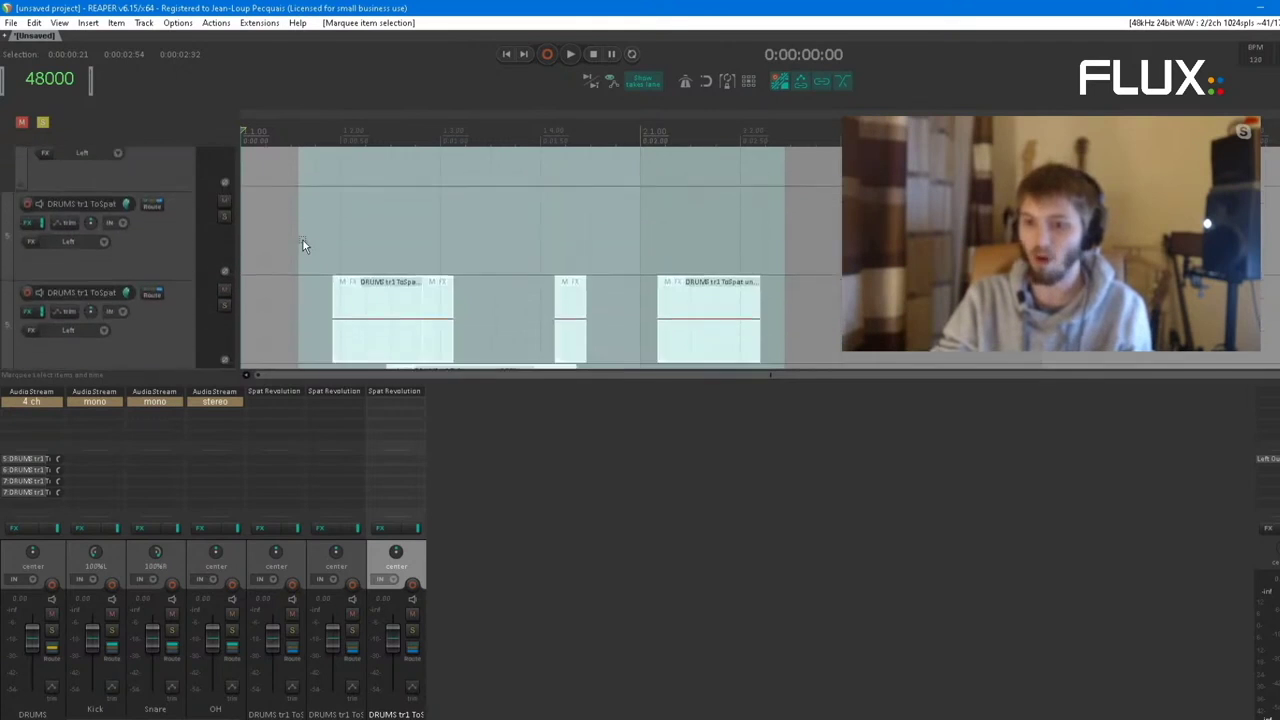
scroll(303, 240, "down", 1)
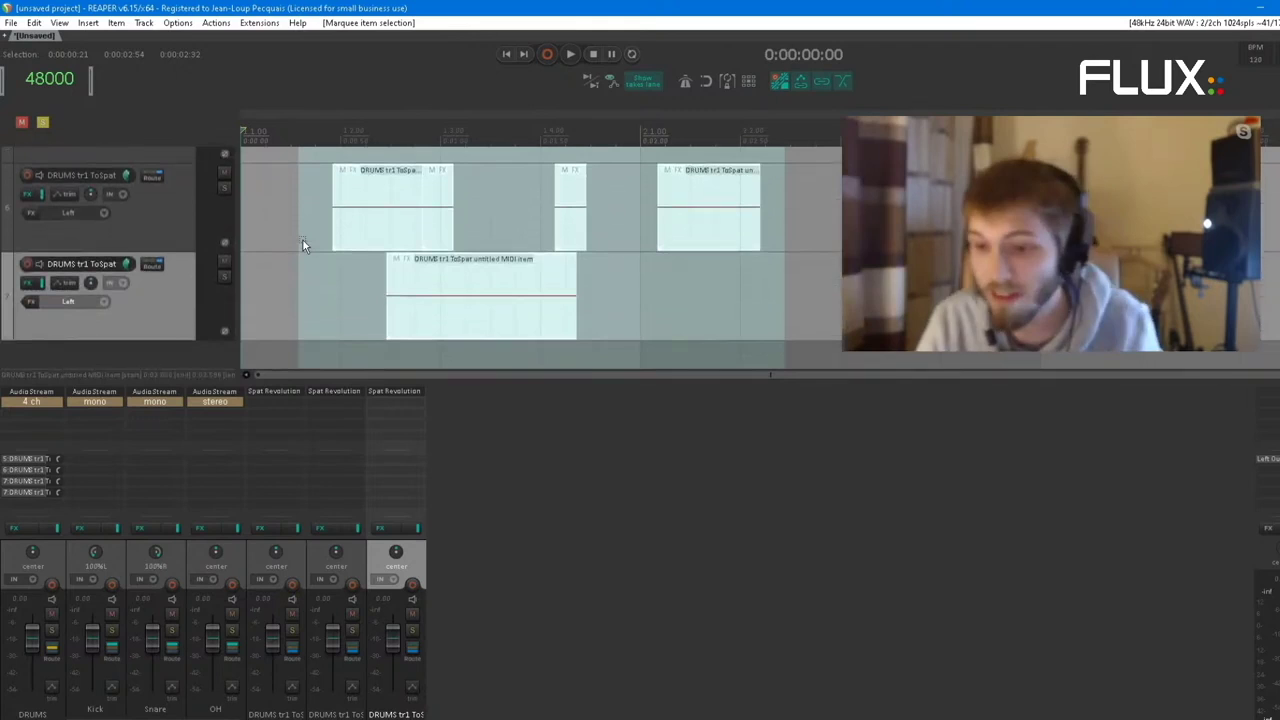